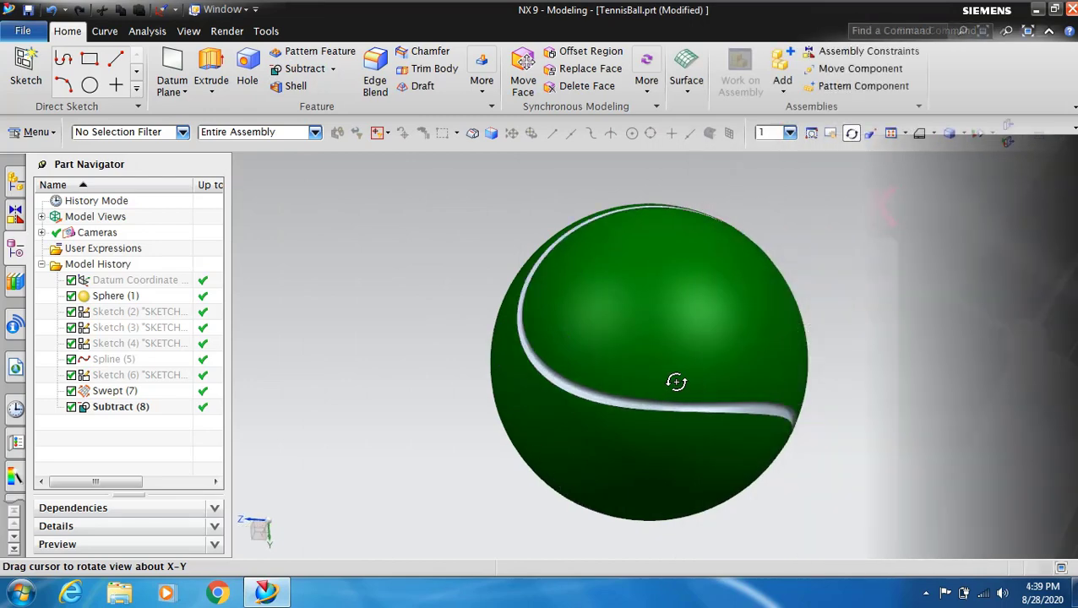
# - Start a new part from the Model template in Millimeters, default name model1.prt
pyautogui.moveTo(675, 380)
pyautogui.mouseDown()
pyautogui.moveTo(423, 428)
pyautogui.moveTo(390, 329)
pyautogui.moveTo(417, 282)
pyautogui.moveTo(479, 244)
pyautogui.moveTo(556, 253)
pyautogui.moveTo(578, 342)
pyautogui.moveTo(549, 392)
pyautogui.moveTo(483, 420)
pyautogui.moveTo(385, 377)
pyautogui.moveTo(371, 309)
pyautogui.moveTo(409, 272)
pyautogui.moveTo(496, 296)
pyautogui.moveTo(465, 368)
pyautogui.moveTo(421, 391)
pyautogui.mouseUp()
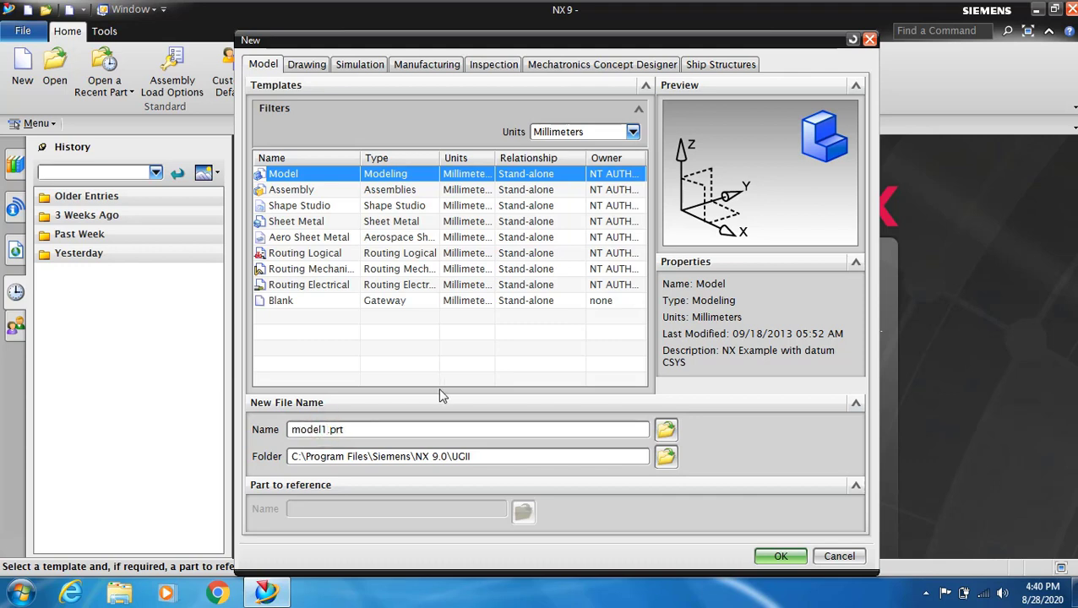
# - Name the new part TennisBall.prt in the E:\NX Files folder and create it
pyautogui.press('BackSpace')
pyautogui.press('BackSpace')
pyautogui.press('BackSpace')
pyautogui.press('BackSpace')
pyautogui.write('TennisB')
pyautogui.write('all')
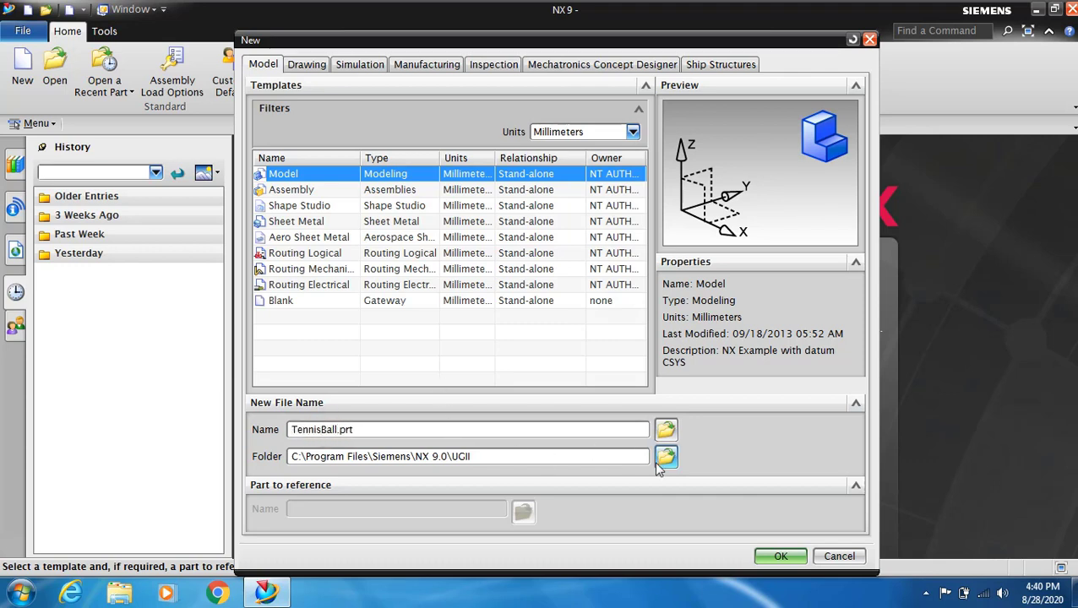
pyautogui.click(663, 460)
pyautogui.click(471, 314)
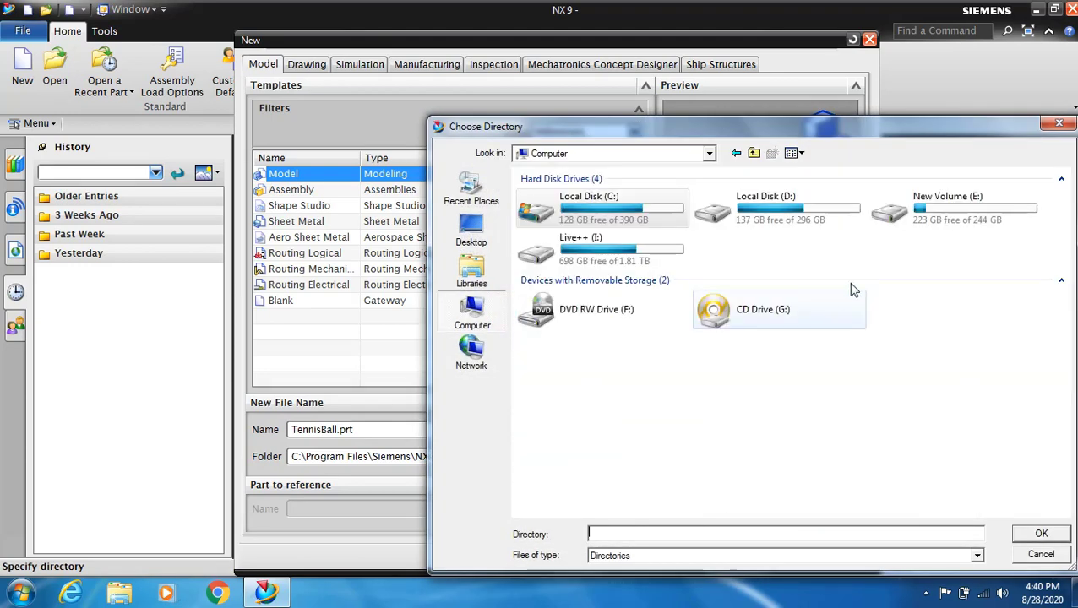
pyautogui.doubleClick(961, 235)
pyautogui.doubleClick(577, 242)
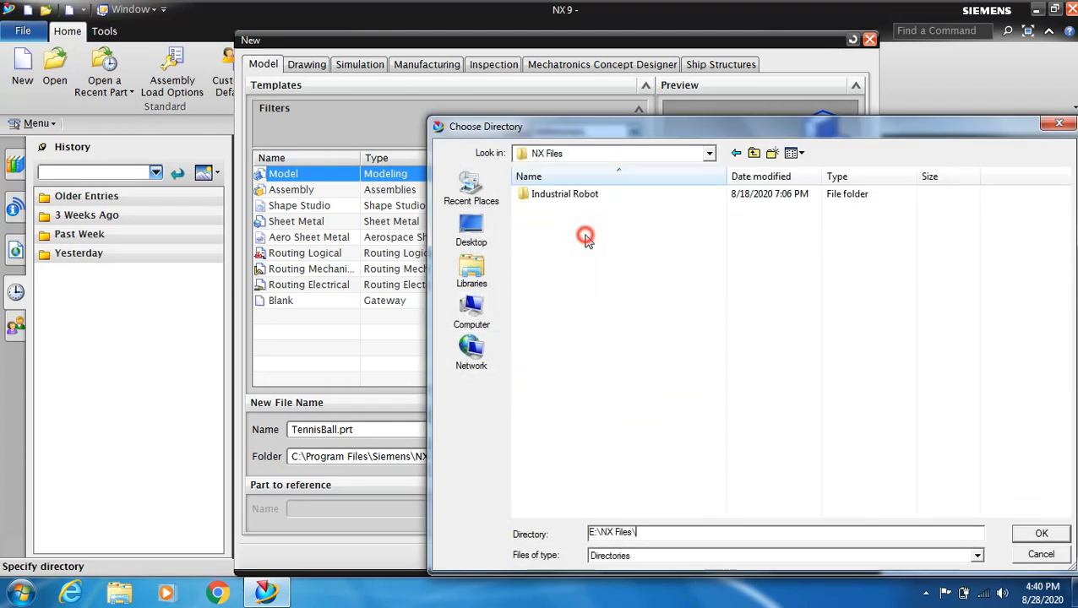
pyautogui.click(1024, 534)
pyautogui.click(771, 557)
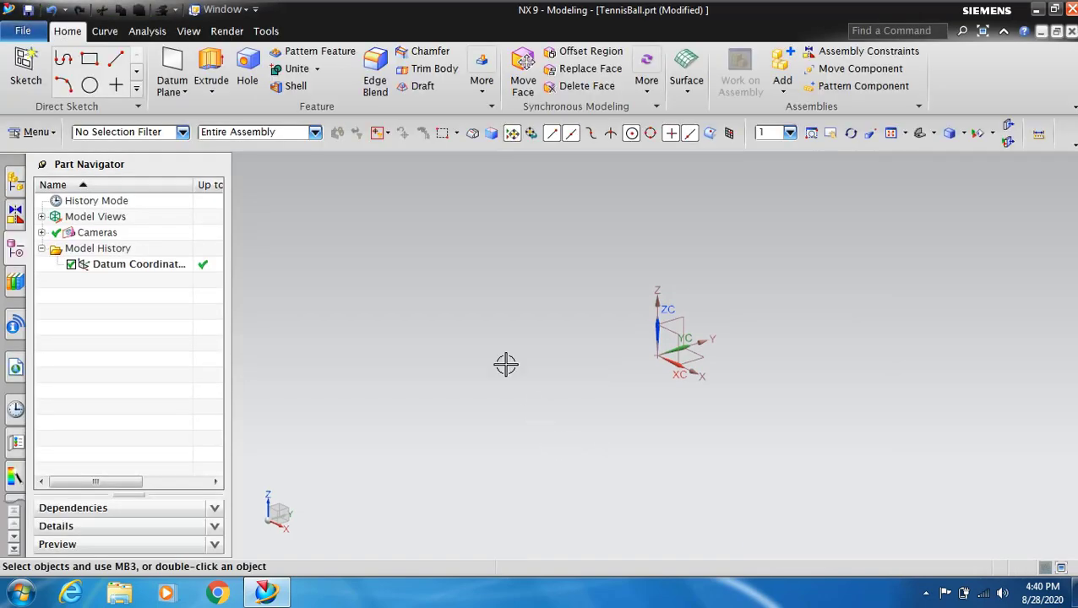
# - Insert a Sphere of diameter 72 at the datum origin and fit it to the view
pyautogui.click(51, 135)
pyautogui.moveTo(42, 204)
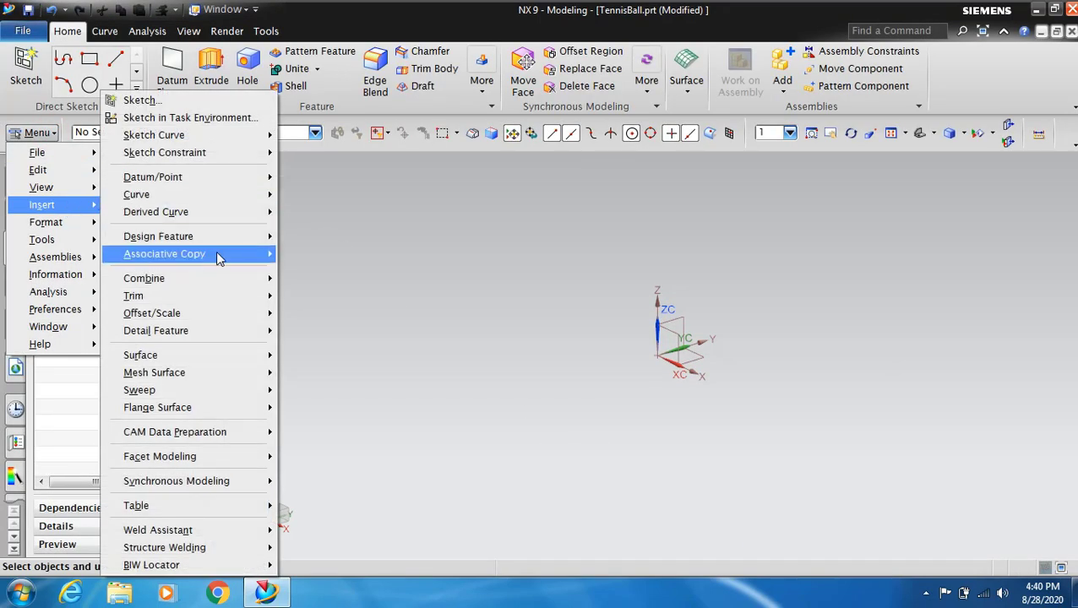
pyautogui.moveTo(158, 237)
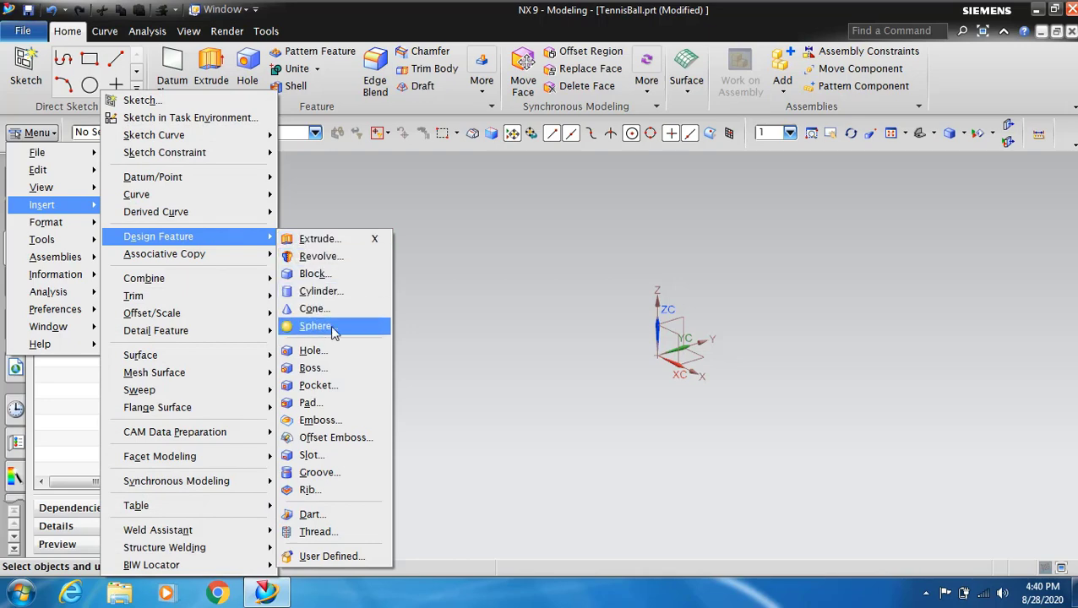
pyautogui.click(368, 329)
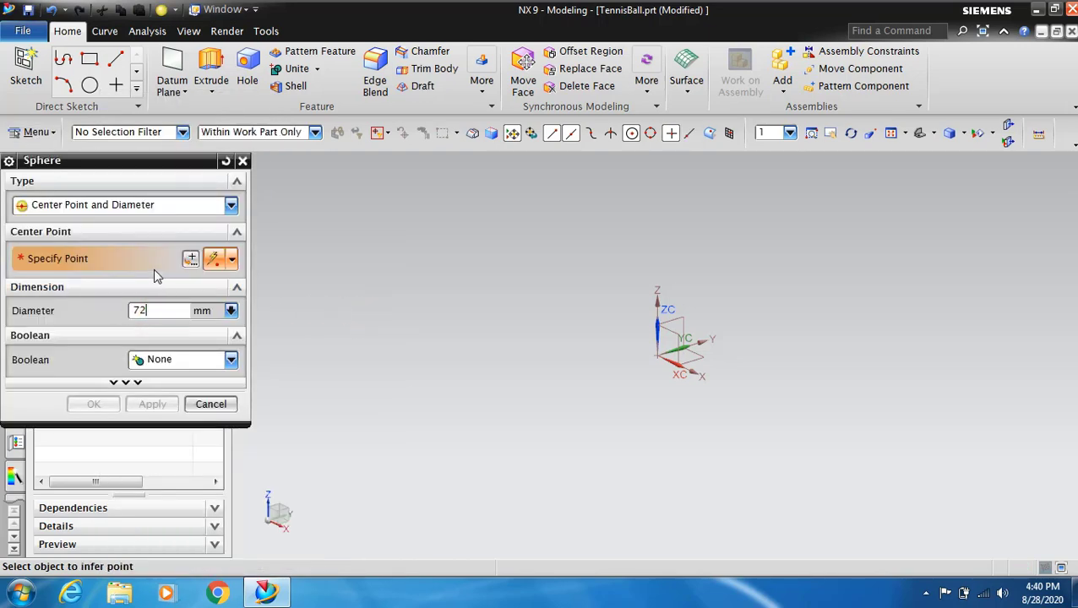
pyautogui.click(657, 356)
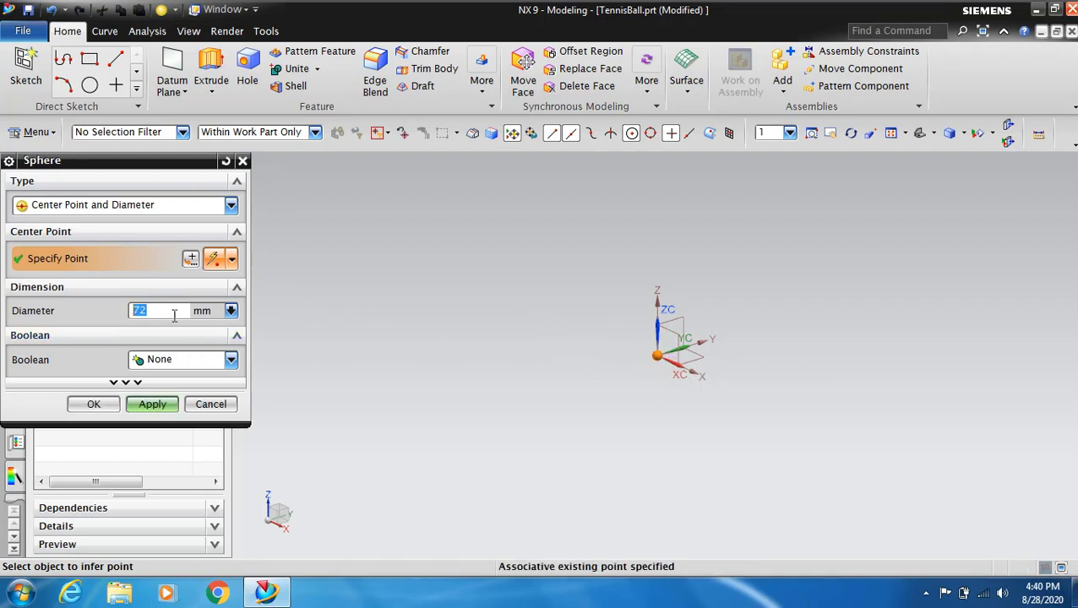
pyautogui.click(152, 406)
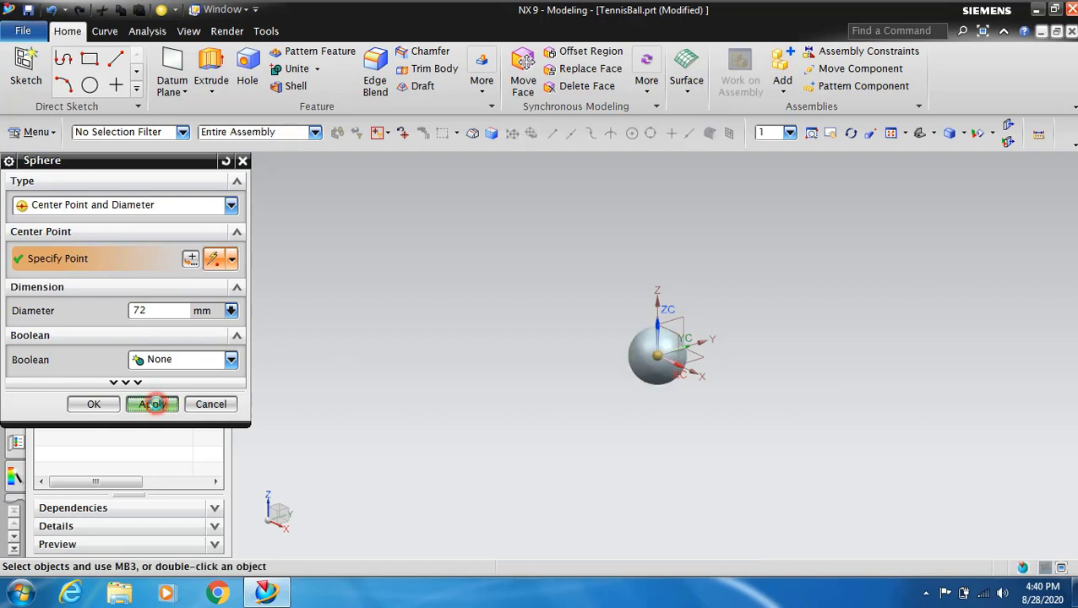
pyautogui.click(211, 404)
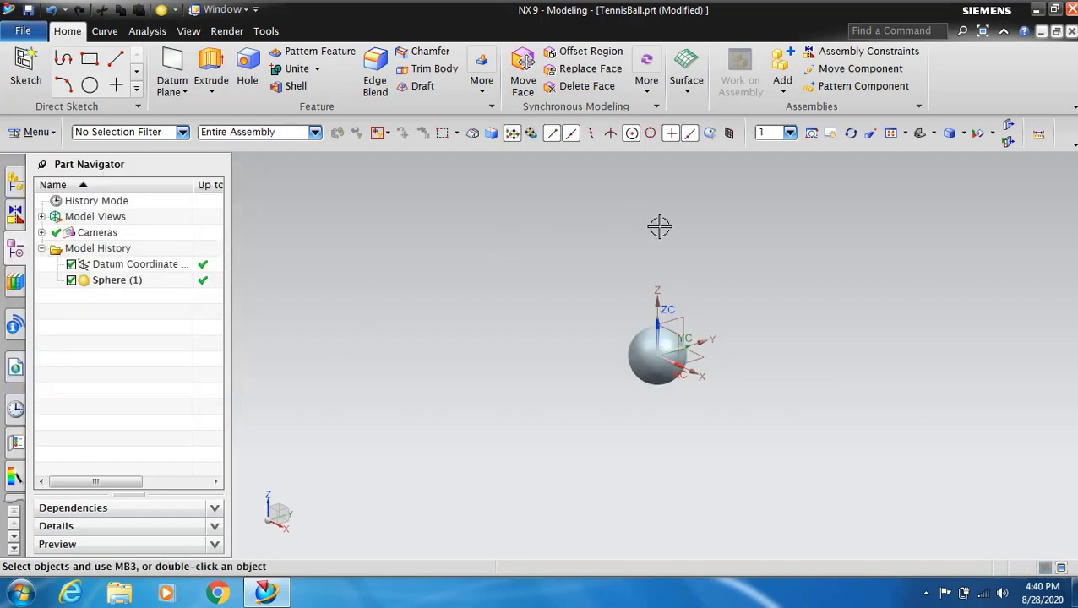
pyautogui.click(892, 137)
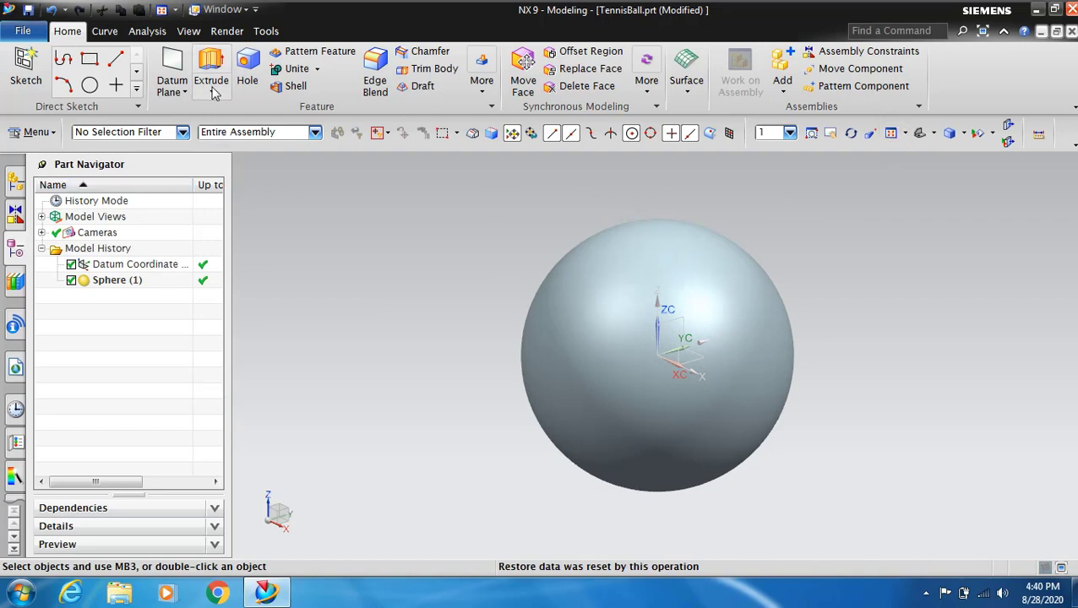
# - Set the view to Front and the rendering style to Wireframe with Hidden Edges
pyautogui.click(188, 30)
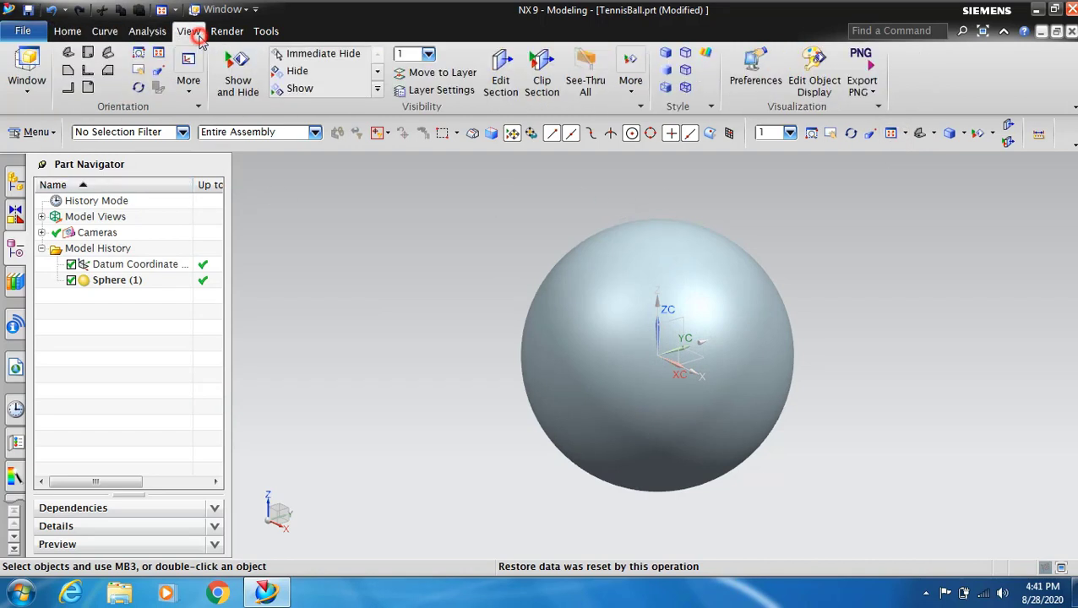
pyautogui.click(88, 75)
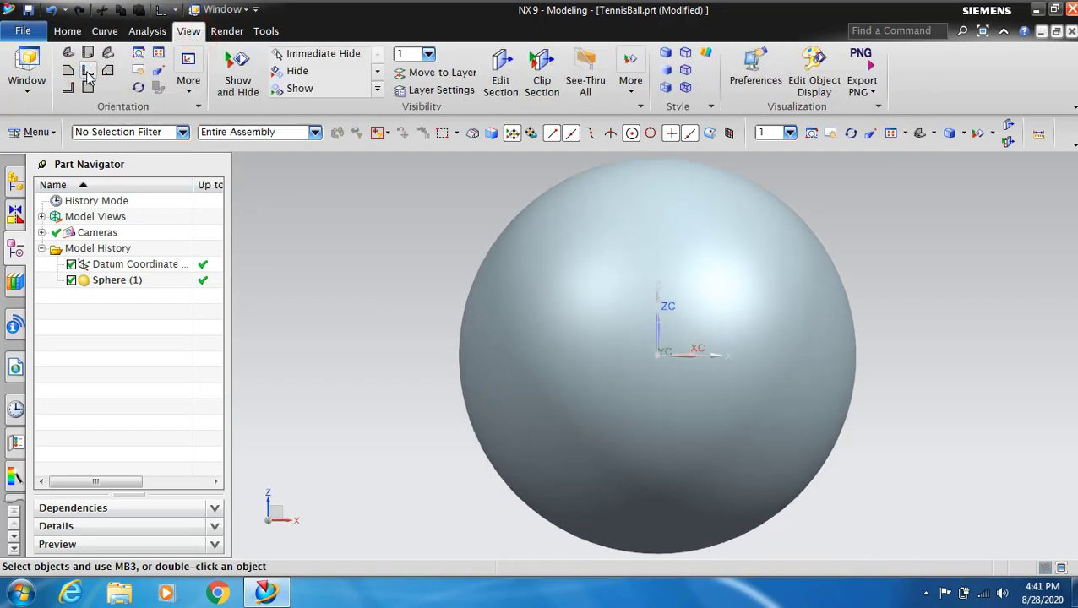
pyautogui.click(67, 30)
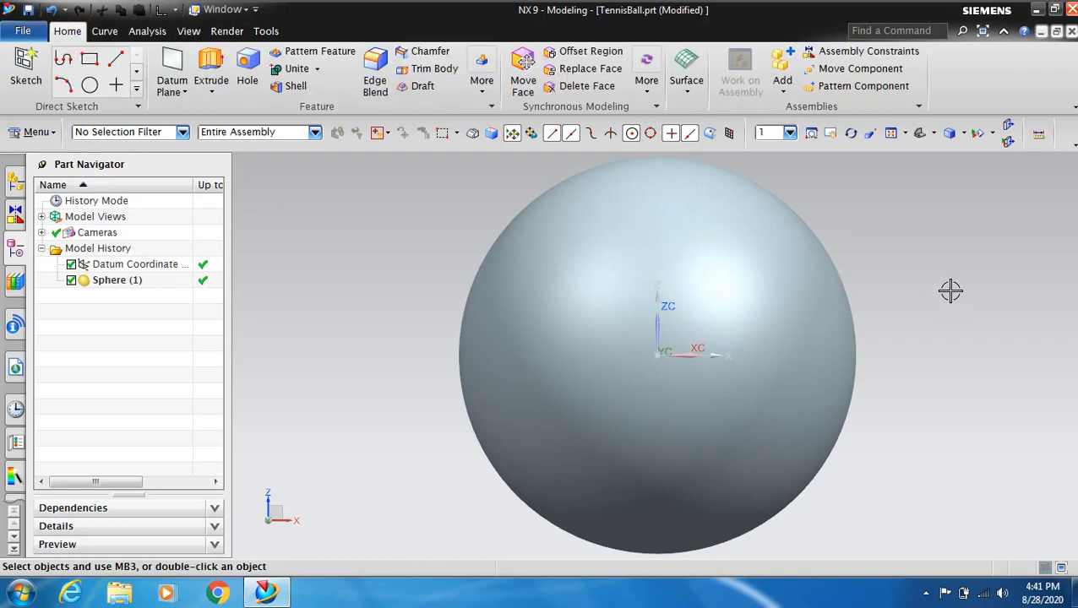
pyautogui.click(963, 133)
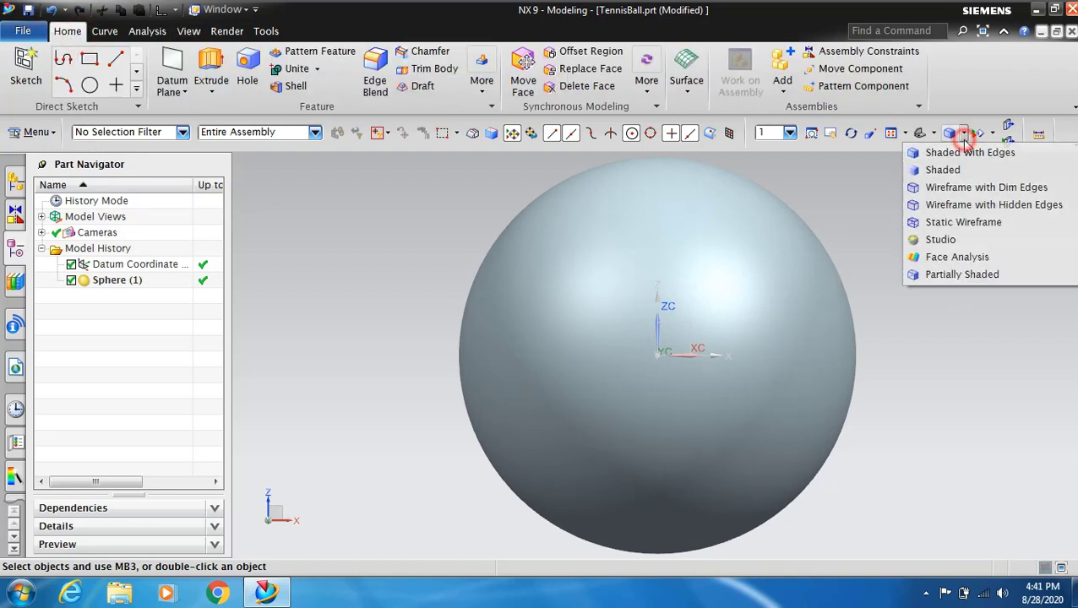
pyautogui.click(966, 207)
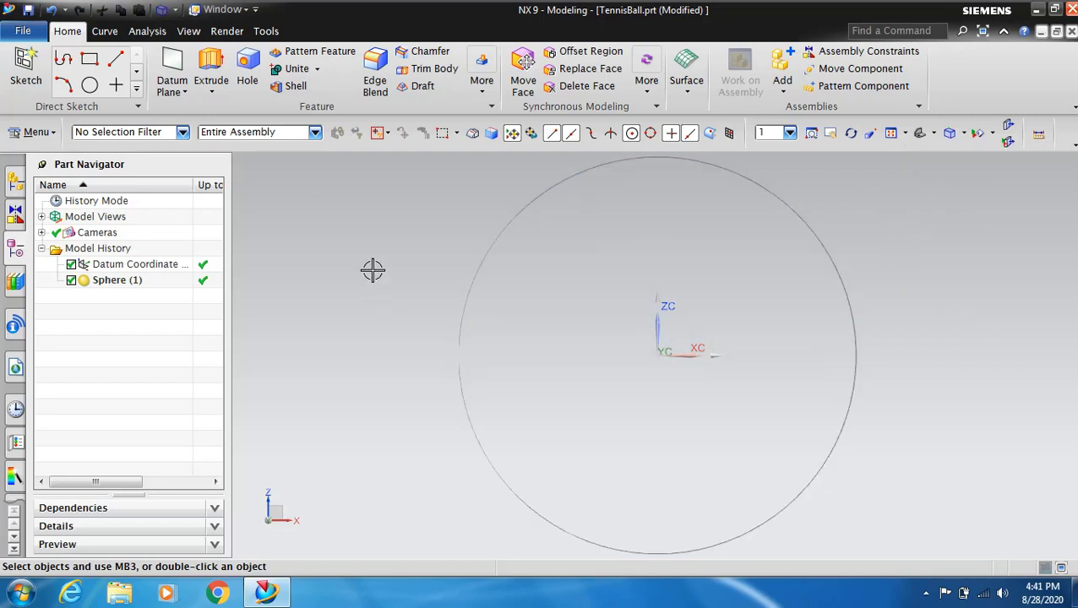
# - Start a new sketch on the XZ datum plane
pyautogui.click(25, 69)
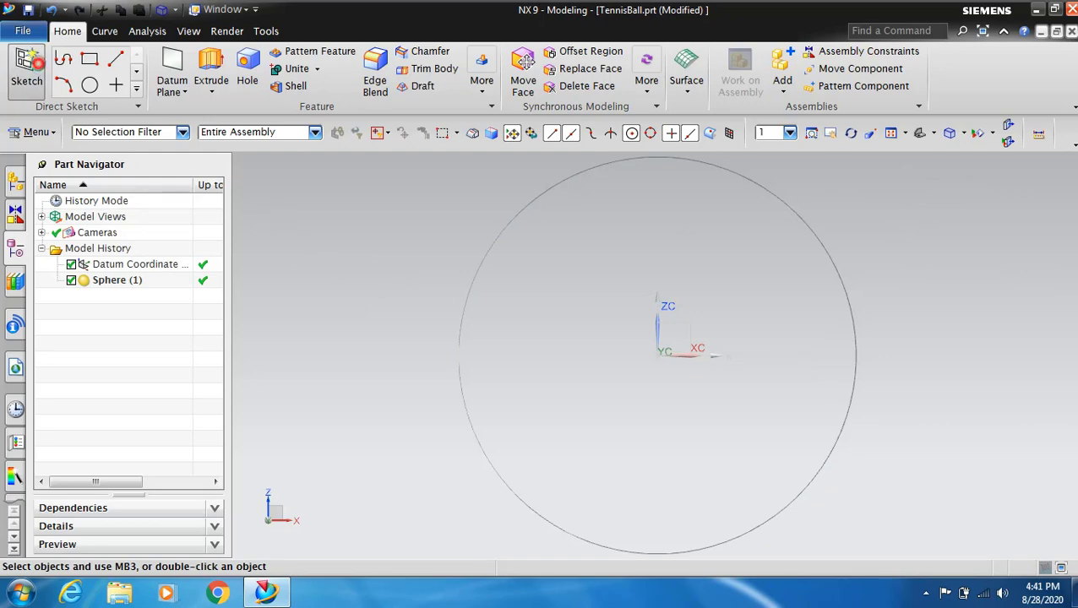
pyautogui.click(693, 323)
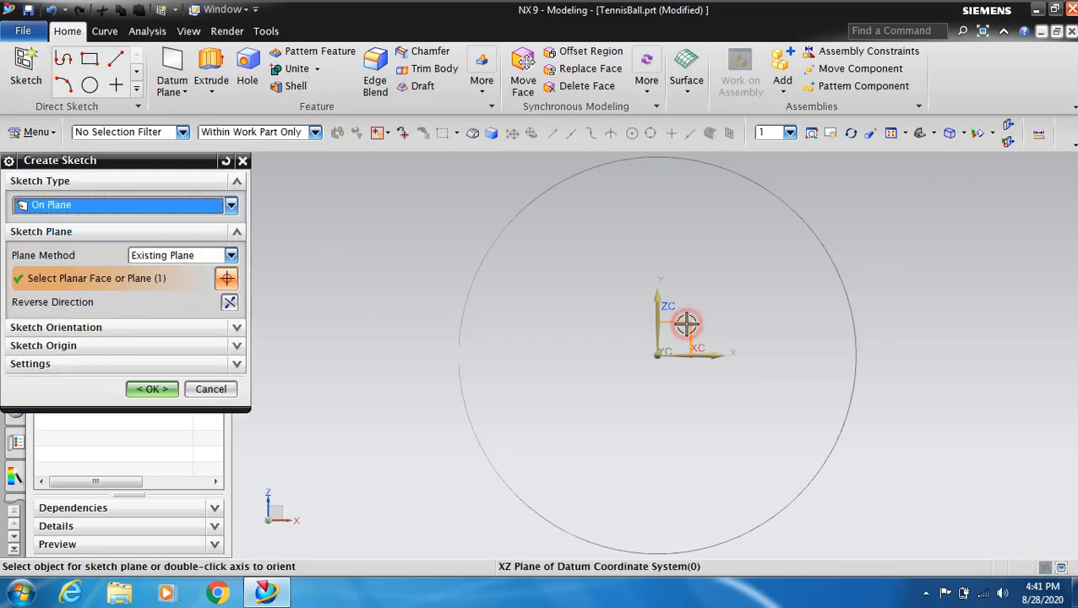
pyautogui.click(153, 389)
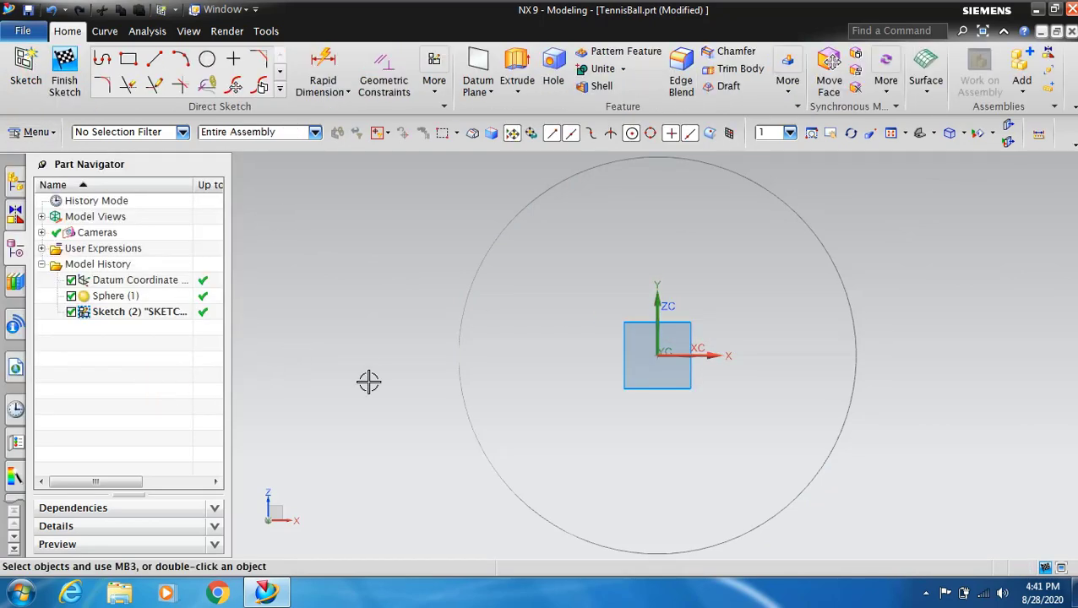
# - Draw a circle of diameter 72 centred on the sketch origin
pyautogui.click(207, 60)
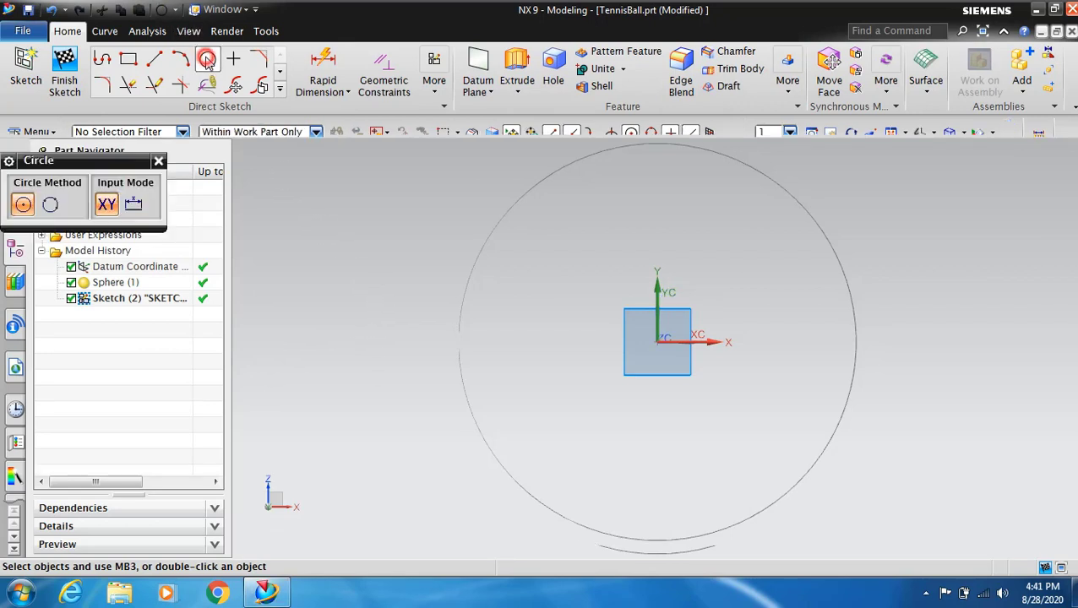
pyautogui.click(660, 346)
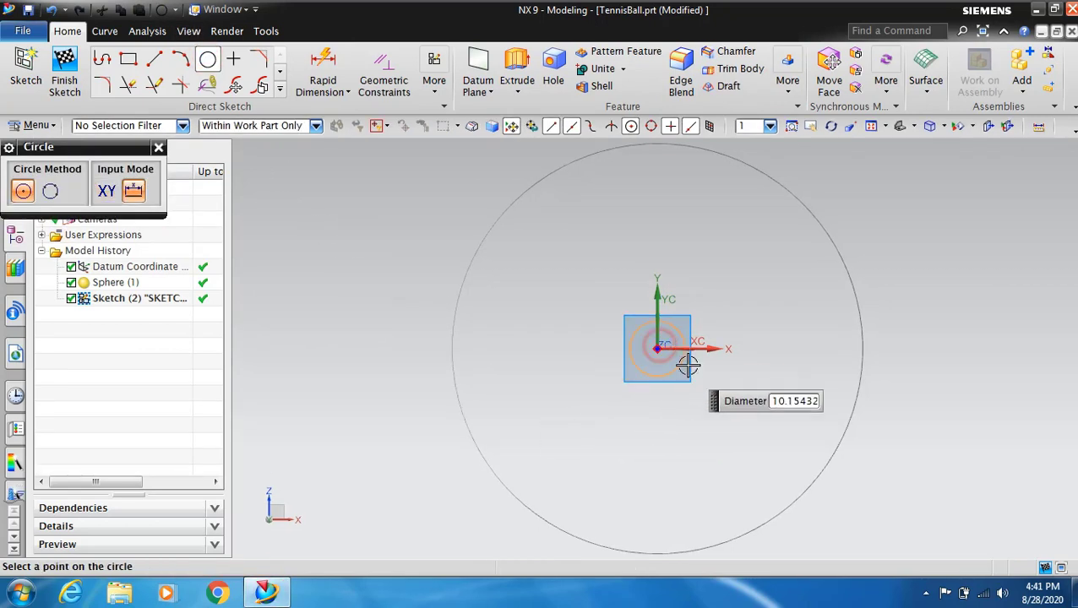
pyautogui.write('72')
pyautogui.click(814, 425)
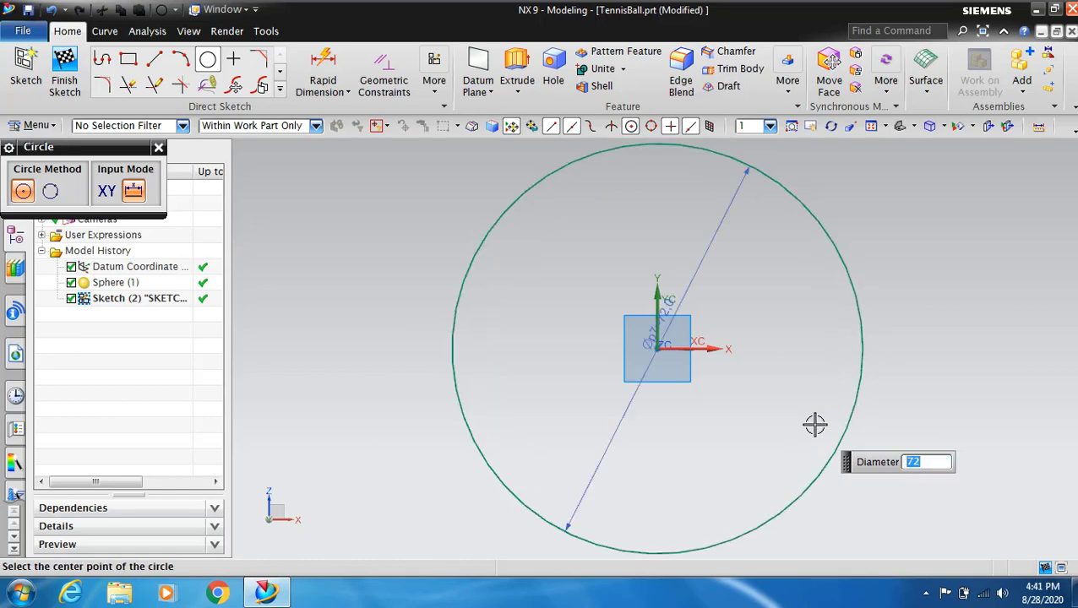
pyautogui.press('Escape')
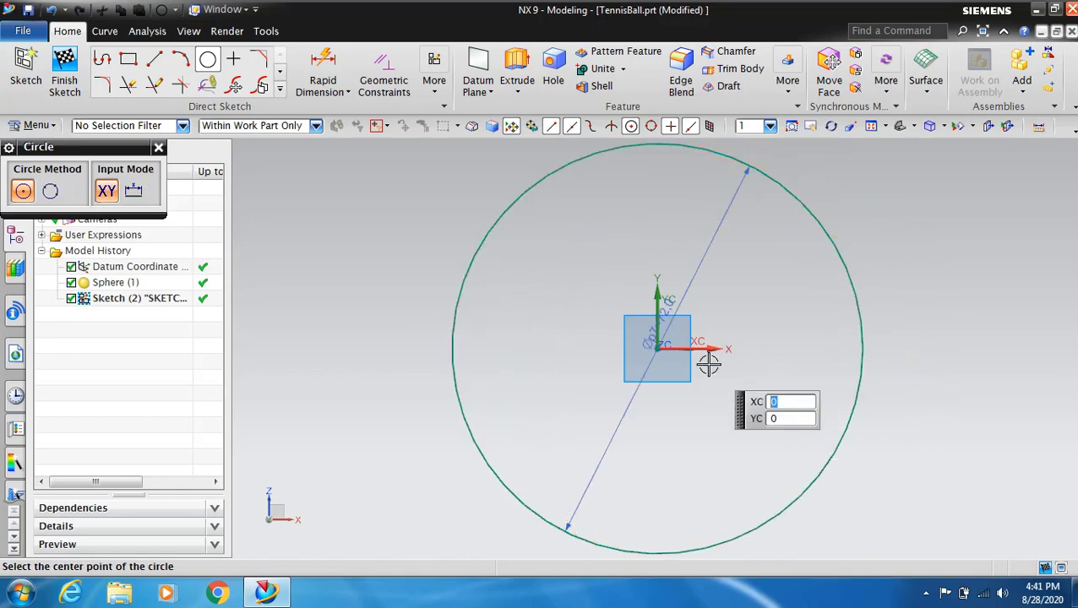
pyautogui.press('Escape')
# - Draw a horizontal line about 67 long across the top of the circle
pyautogui.click(153, 60)
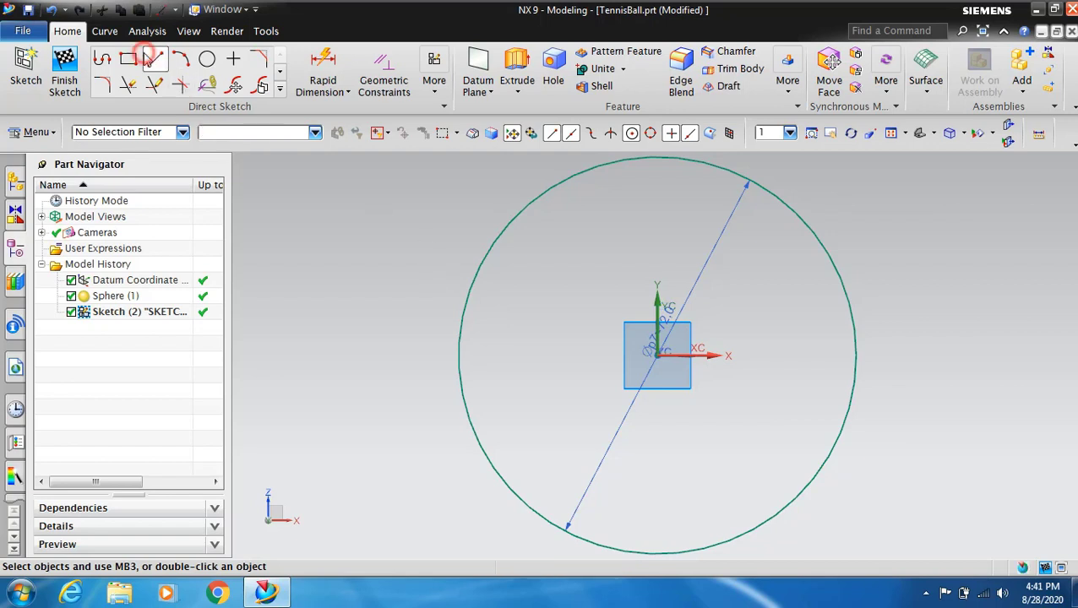
pyautogui.click(478, 181)
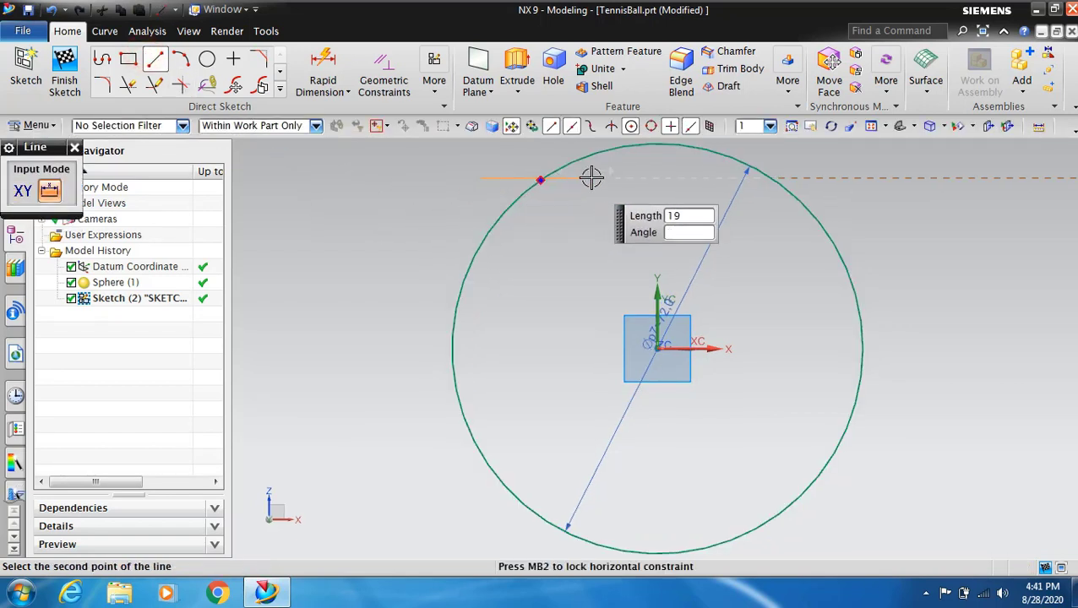
pyautogui.click(860, 175)
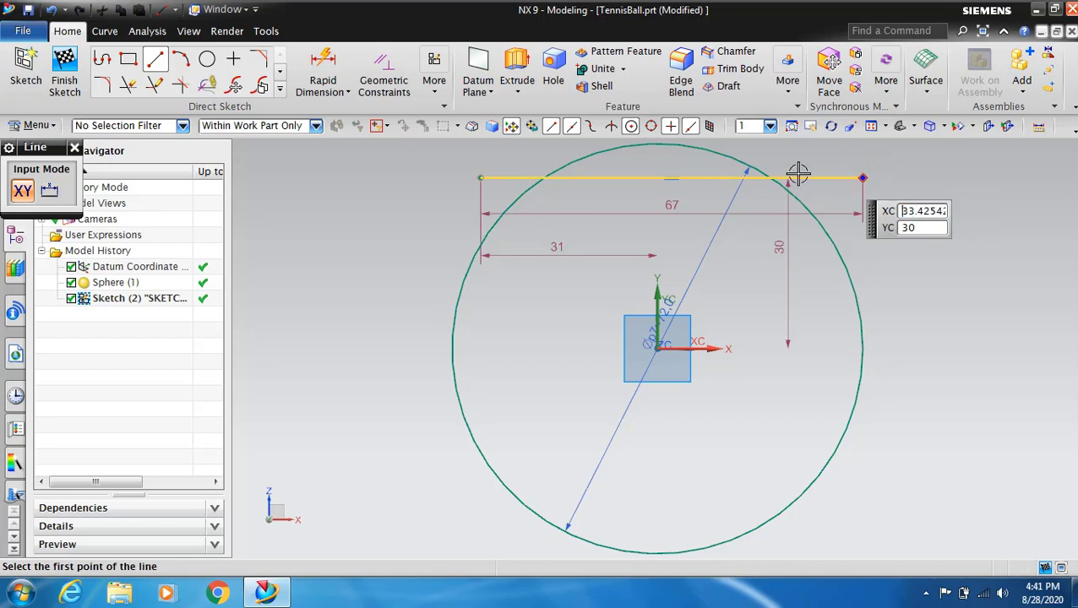
# - Quick Trim the line's left and right overhangs outside the circle
pyautogui.click(129, 87)
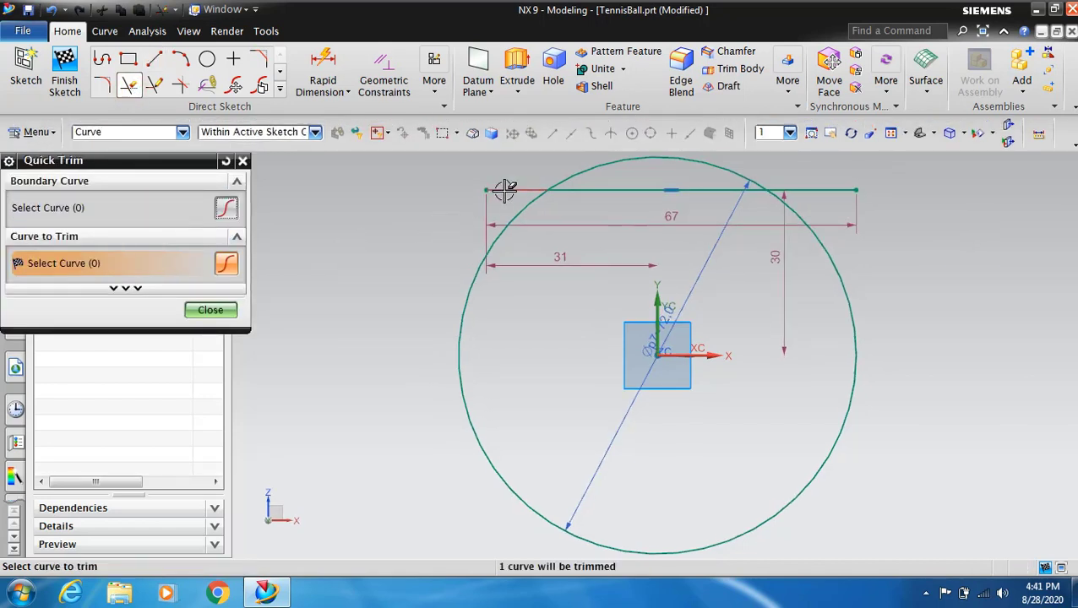
pyautogui.click(502, 192)
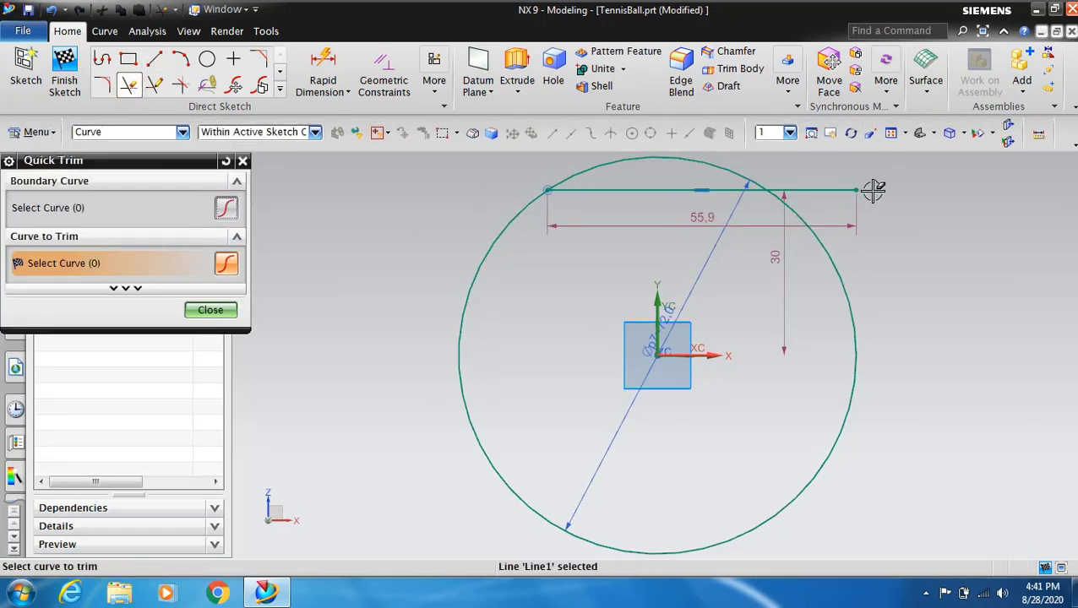
pyautogui.click(825, 188)
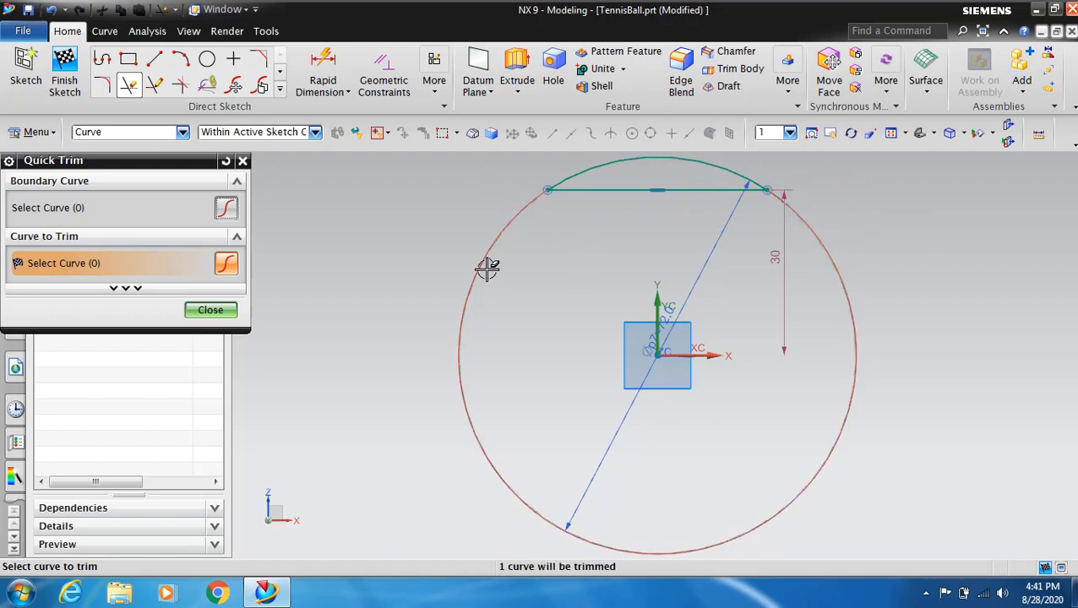
pyautogui.click(211, 310)
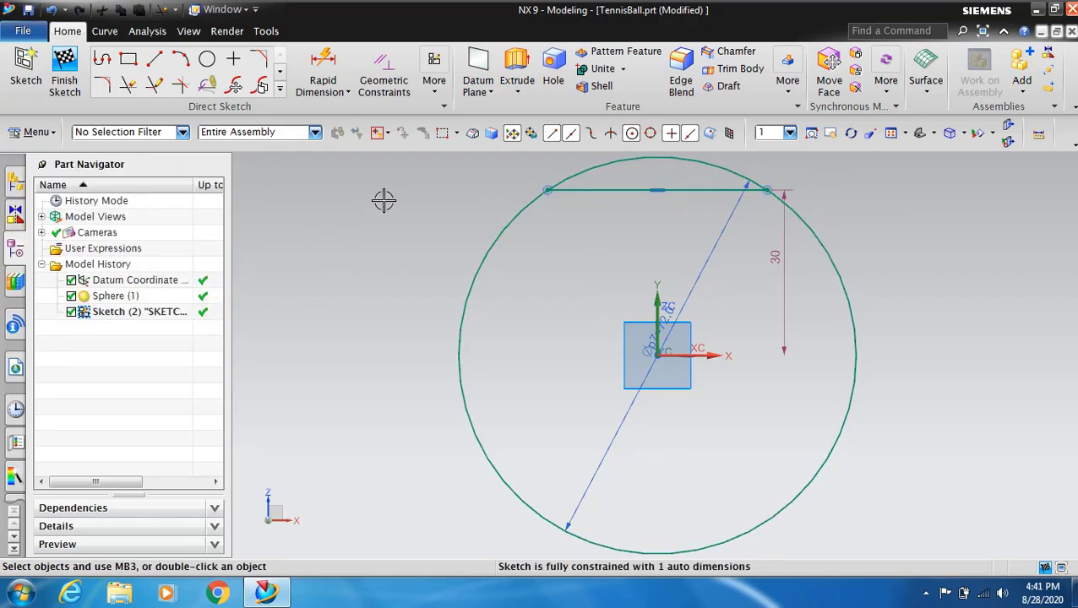
# - Add a Rapid Dimension setting the top chord line's length to 30
pyautogui.click(324, 58)
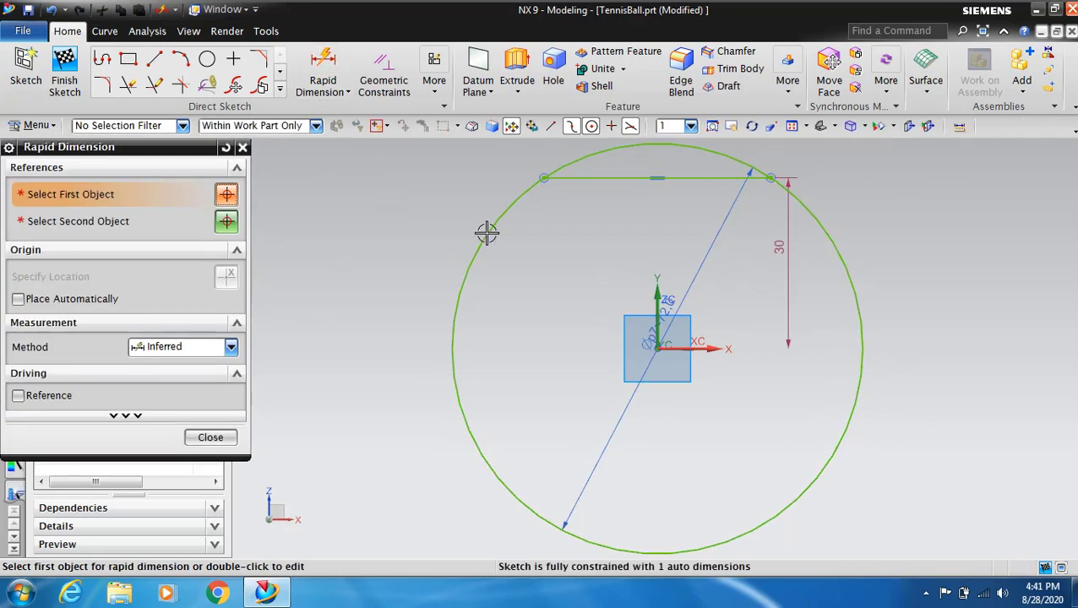
pyautogui.click(683, 179)
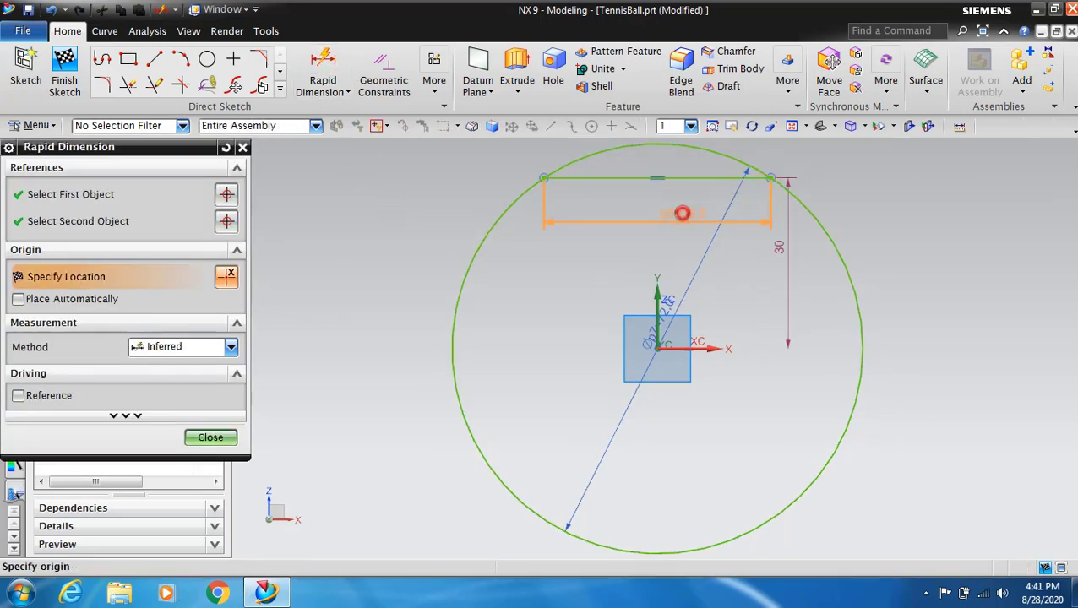
pyautogui.click(681, 213)
pyautogui.write('30')
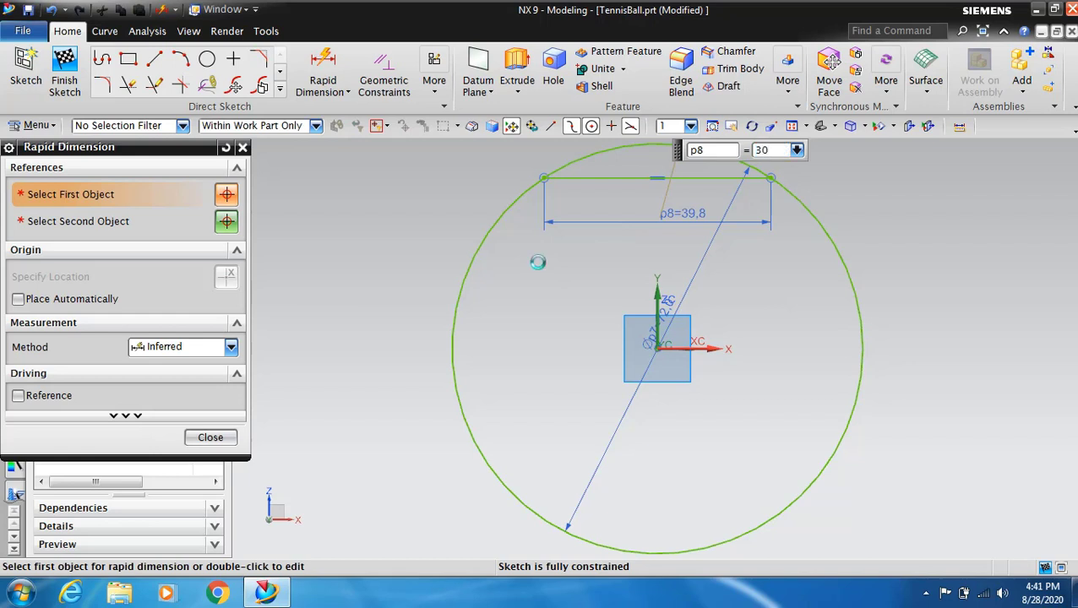
pyautogui.press('Return')
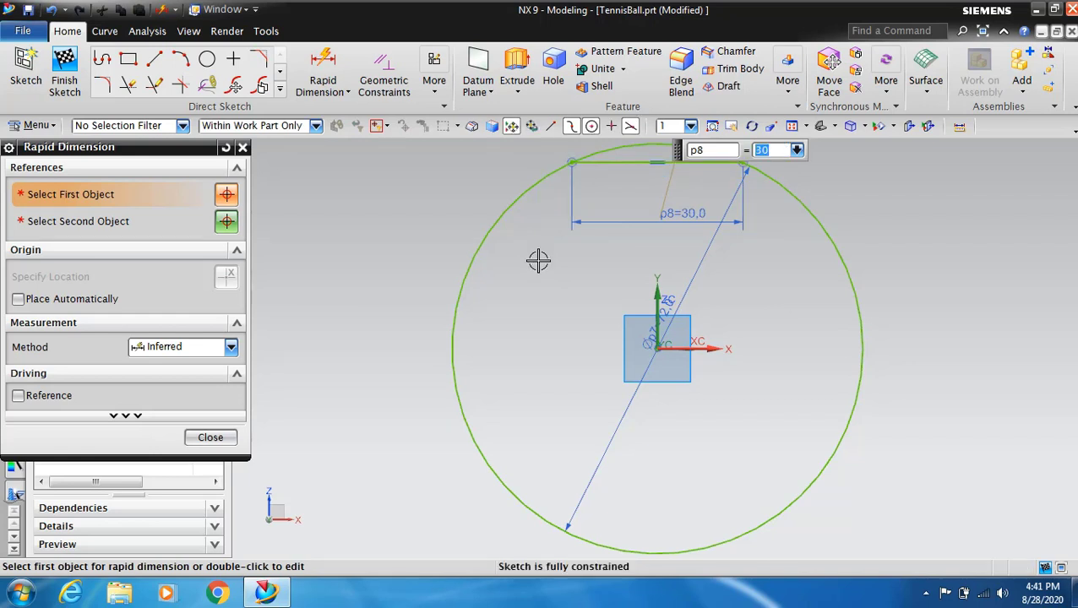
pyautogui.click(213, 438)
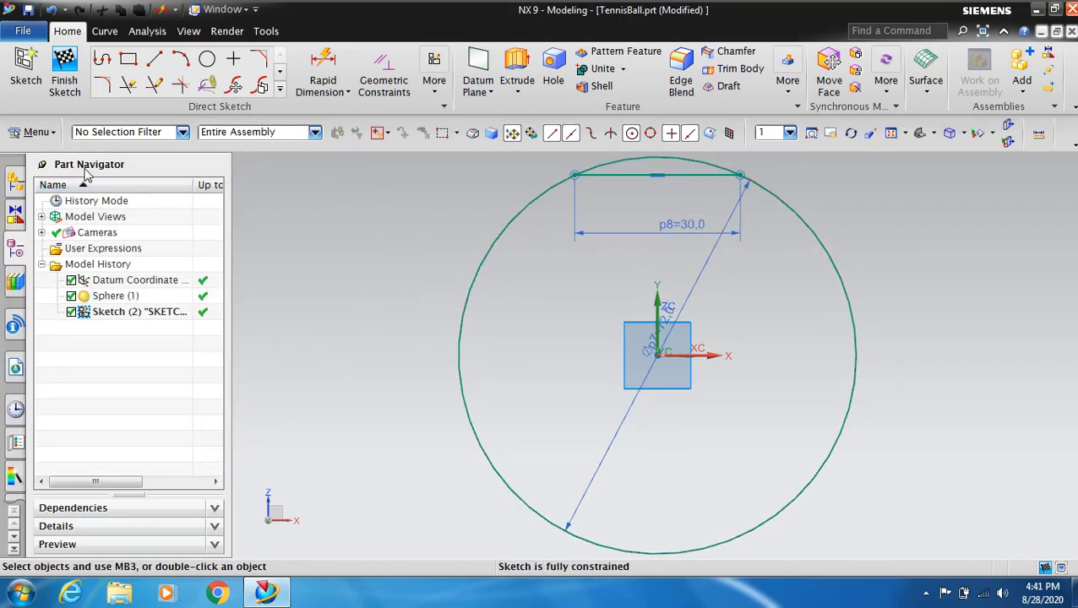
pyautogui.click(38, 132)
pyautogui.moveTo(43, 205)
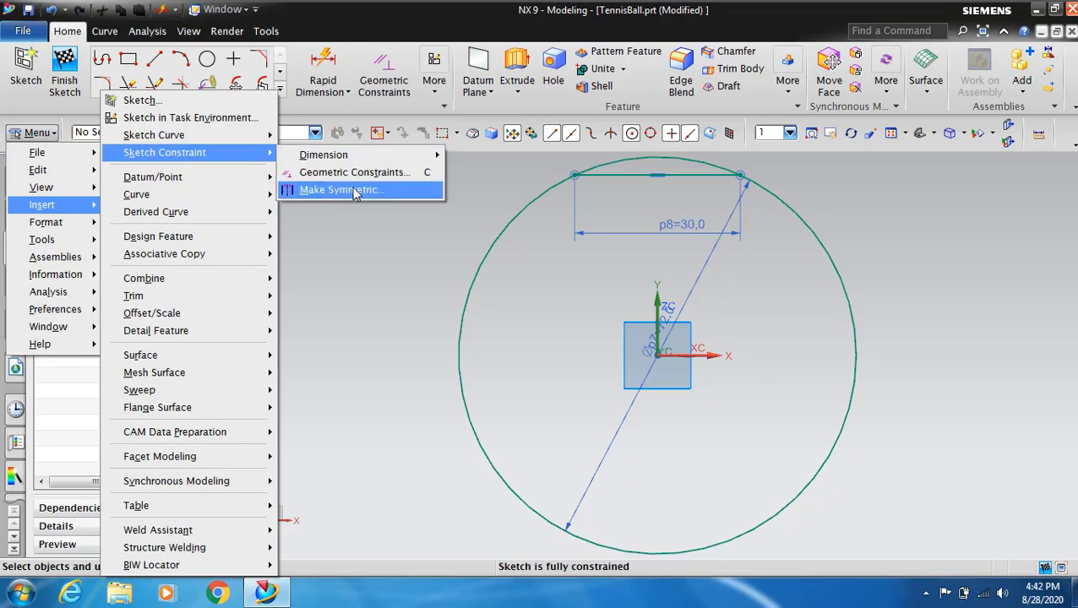
# - Make the chord's left and right endpoints symmetric using the Z axis as centerline
pyautogui.click(354, 189)
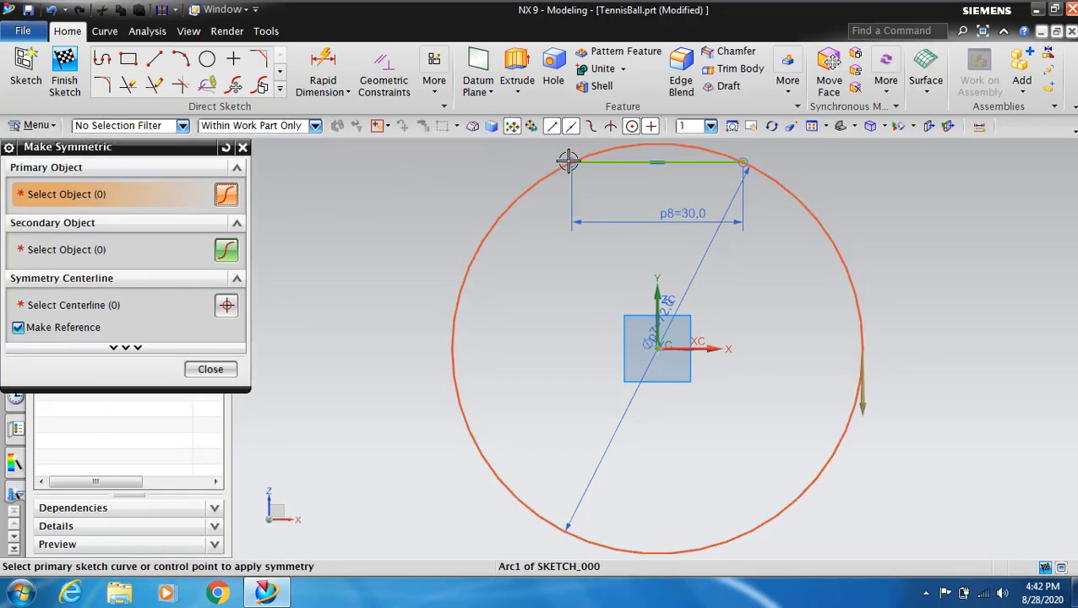
pyautogui.click(574, 164)
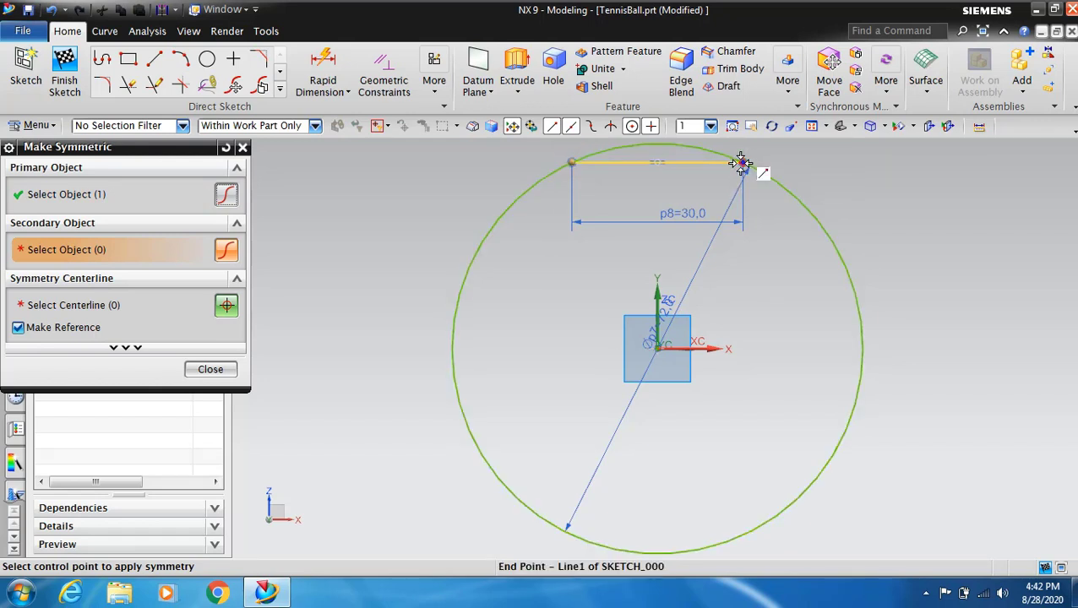
pyautogui.click(741, 164)
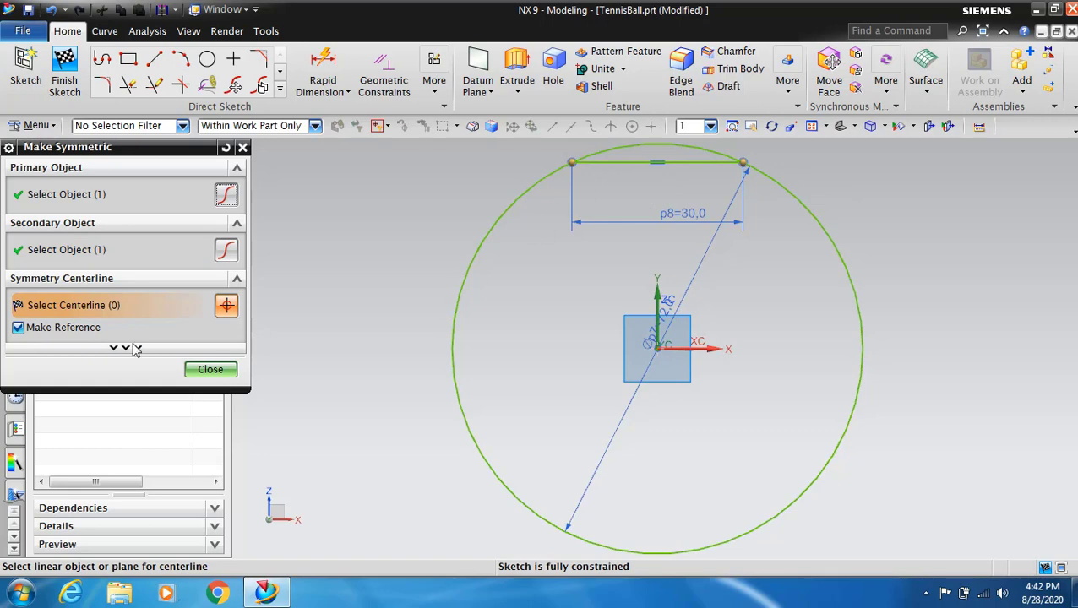
pyautogui.click(658, 293)
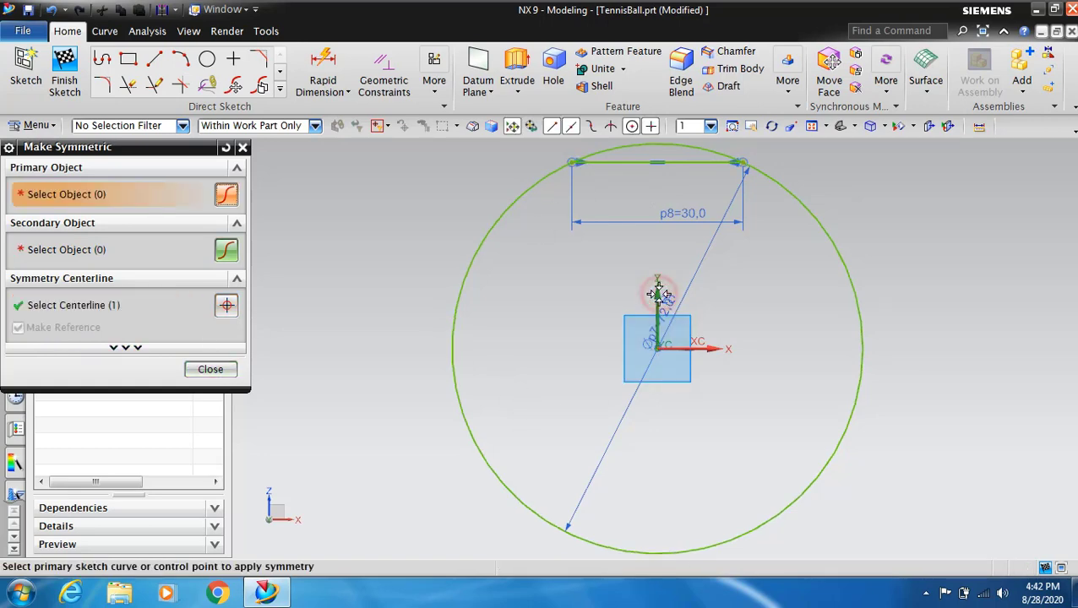
pyautogui.click(210, 370)
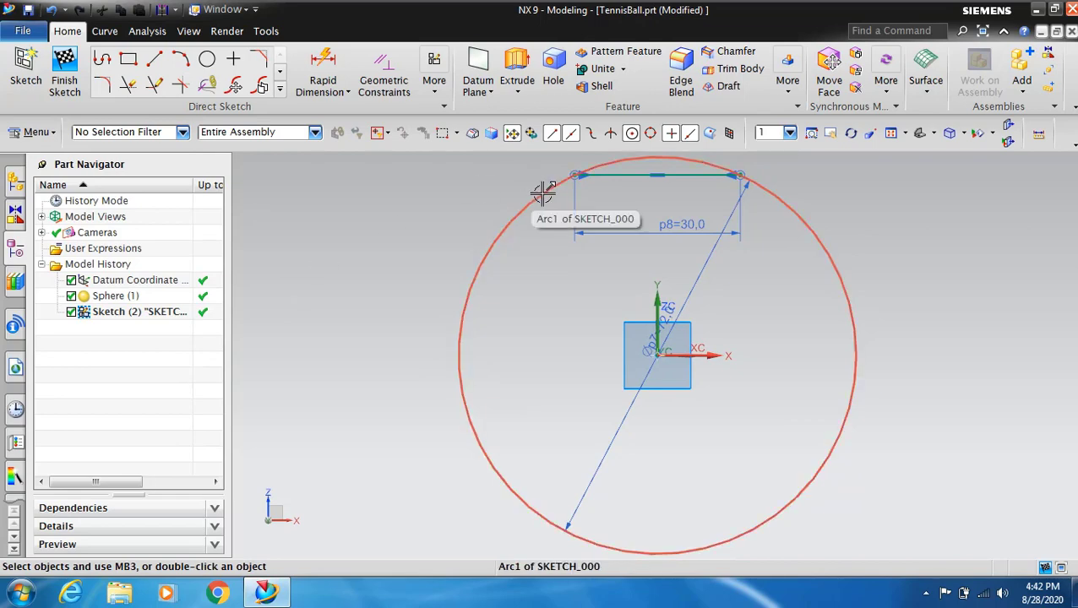
# - Convert the circle arc and top chord line to reference, then Finish Sketch
pyautogui.click(544, 193)
pyautogui.rightClick(543, 194)
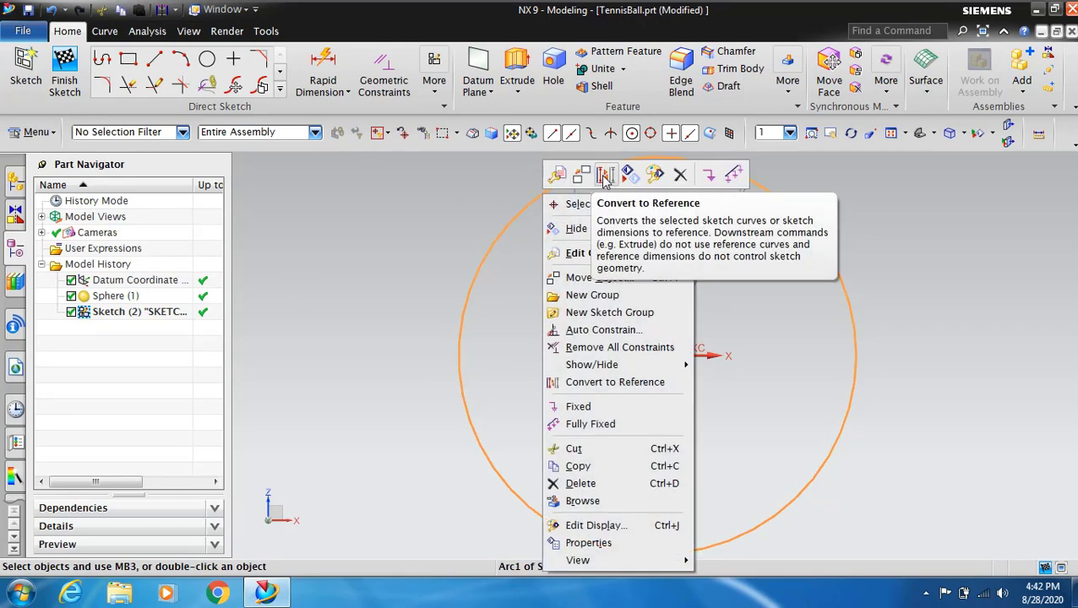
pyautogui.click(603, 175)
pyautogui.rightClick(631, 175)
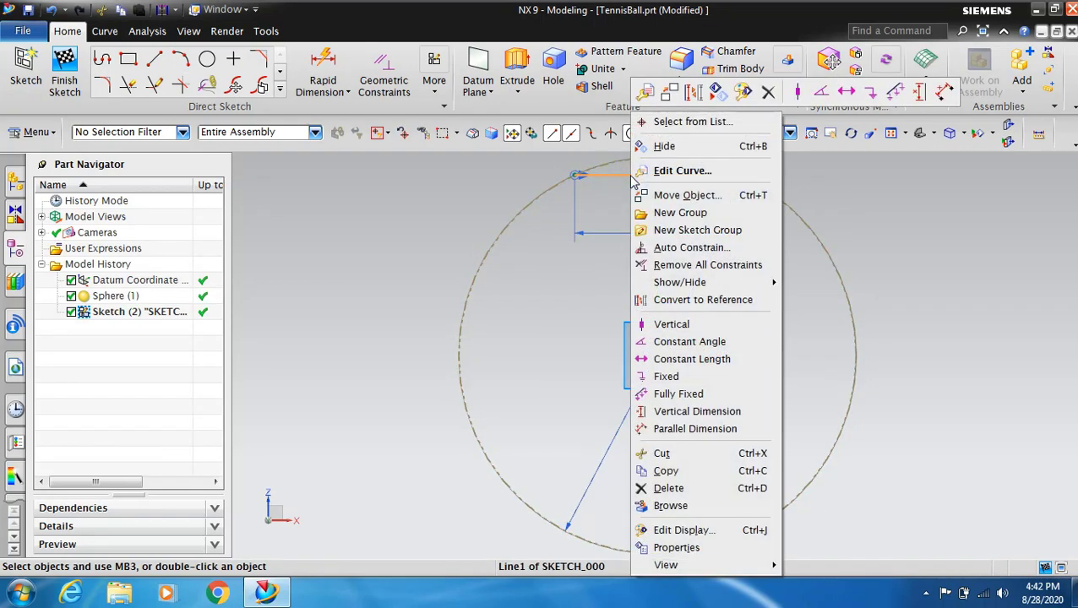
pyautogui.click(693, 95)
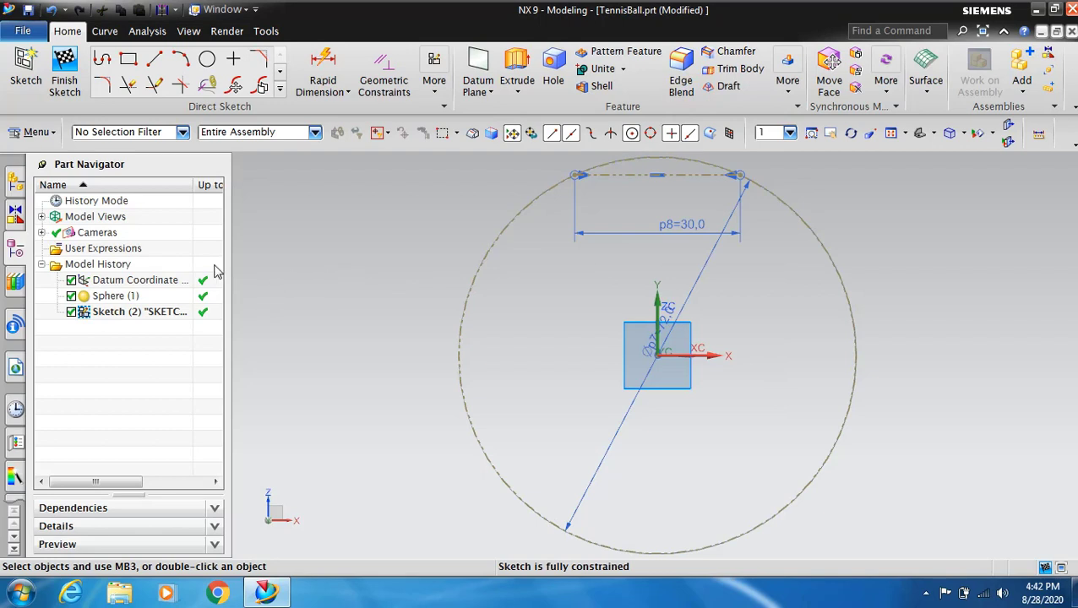
pyautogui.click(65, 74)
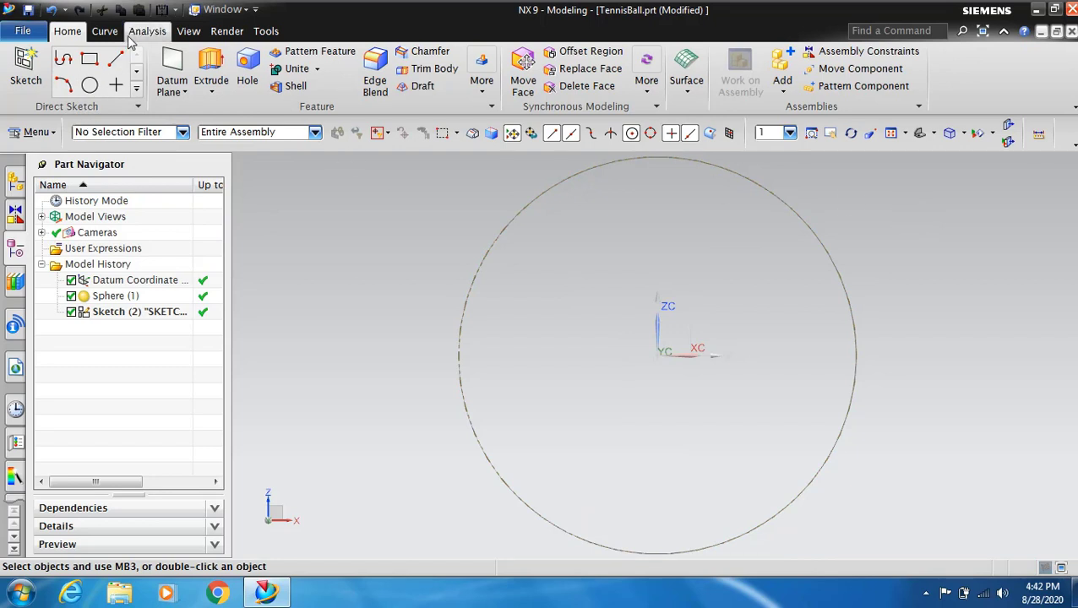
# - Switch to the Right view and start a new sketch on the YZ datum plane
pyautogui.click(187, 31)
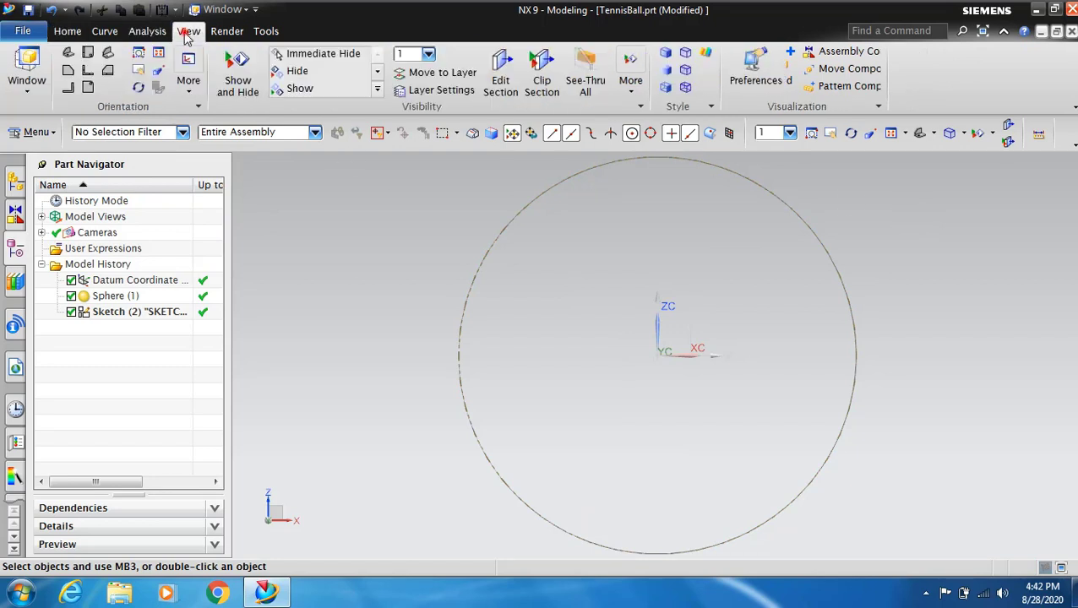
pyautogui.click(107, 75)
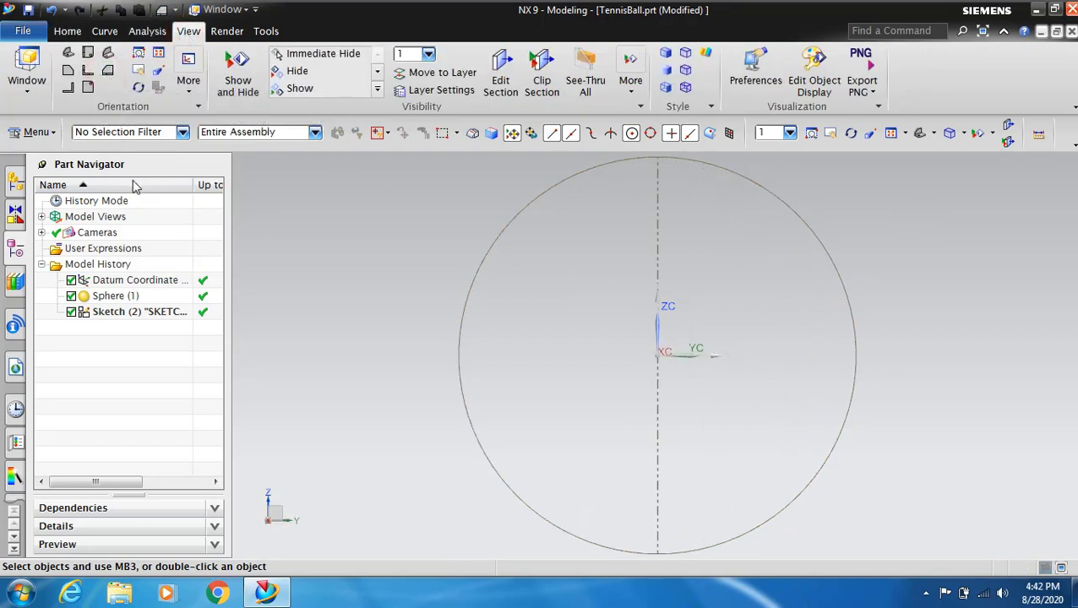
pyautogui.click(67, 31)
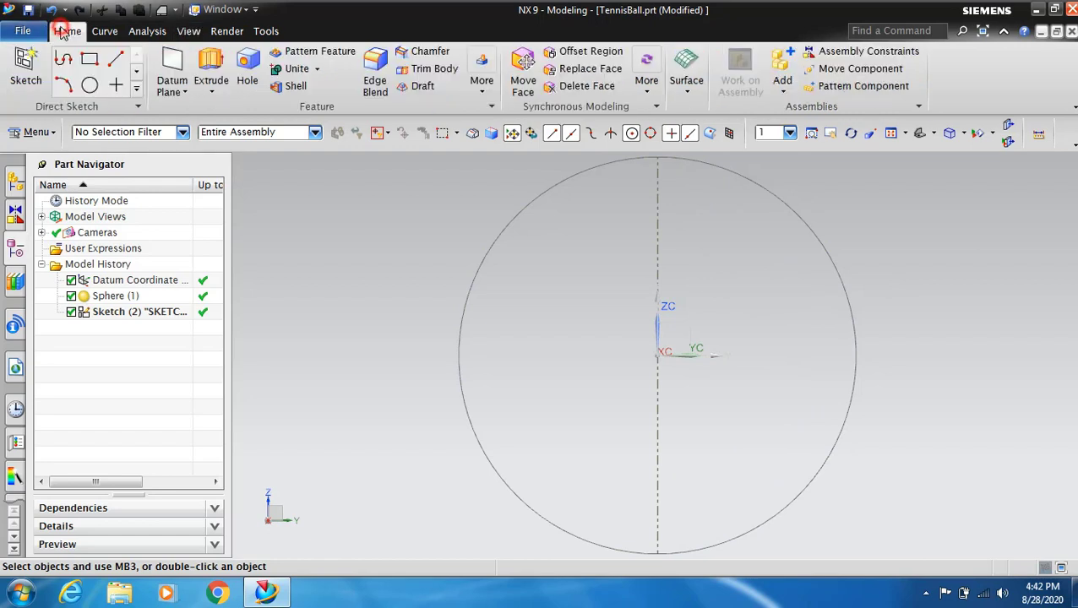
pyautogui.click(26, 68)
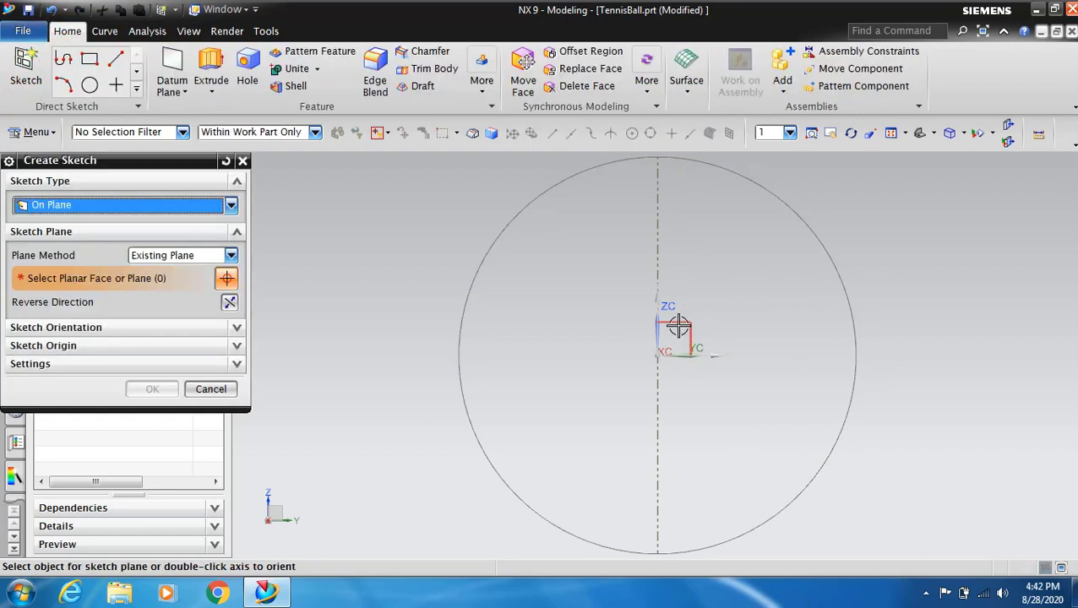
pyautogui.click(680, 324)
pyautogui.click(156, 389)
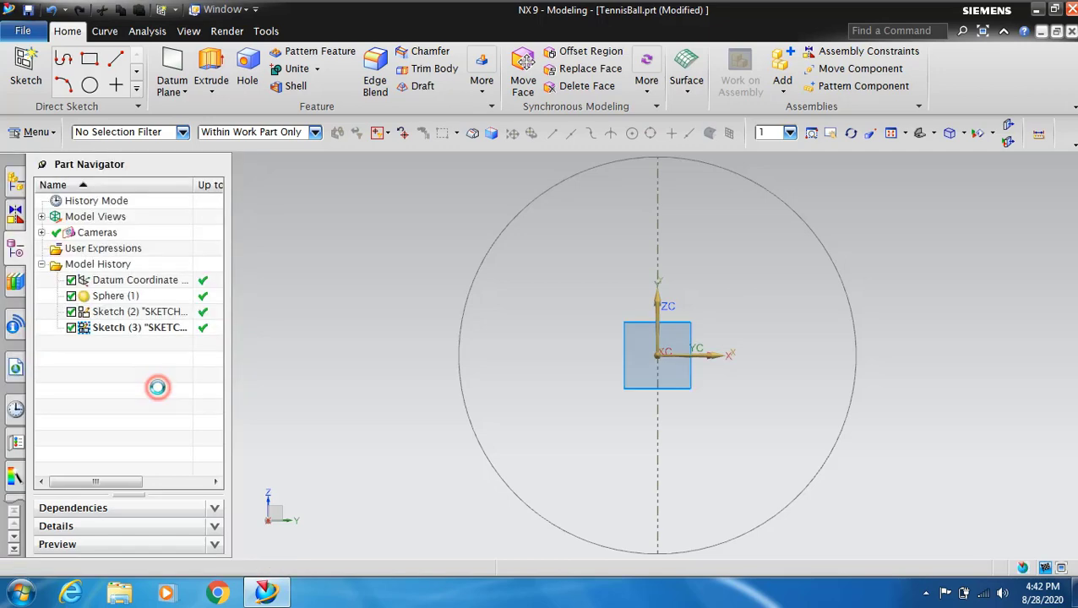
# - Draw a 72-diameter circle centred on the YZ sketch origin
pyautogui.click(207, 60)
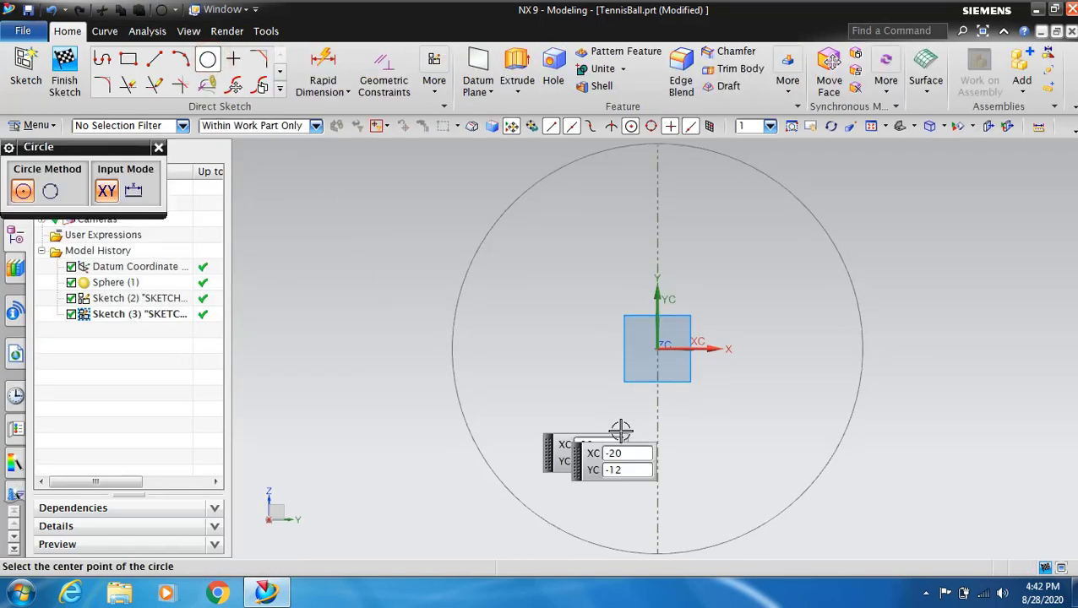
pyautogui.click(657, 348)
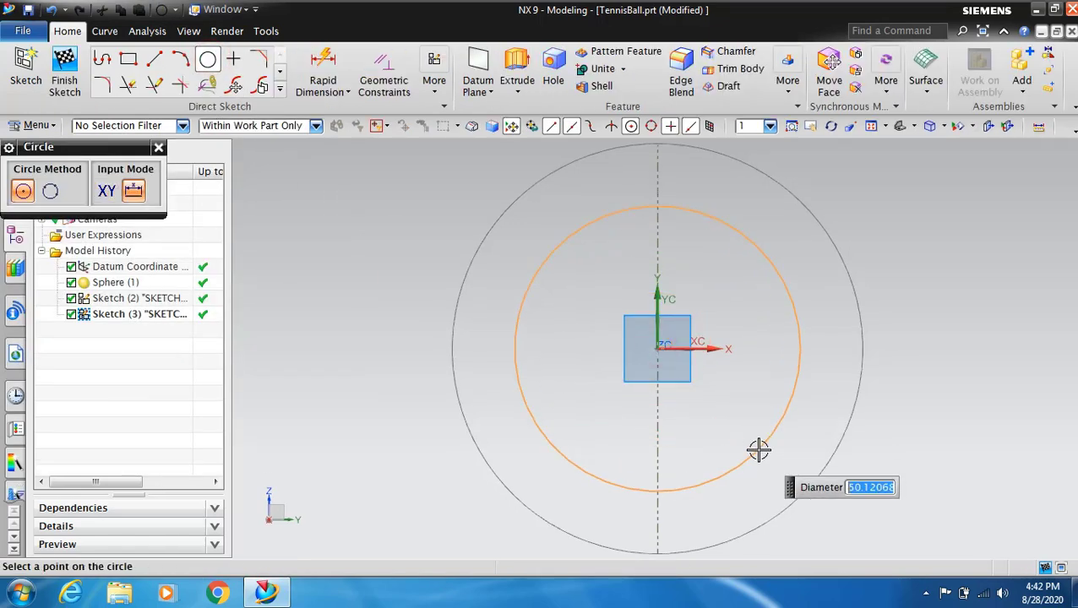
pyautogui.write('72')
pyautogui.press('Return')
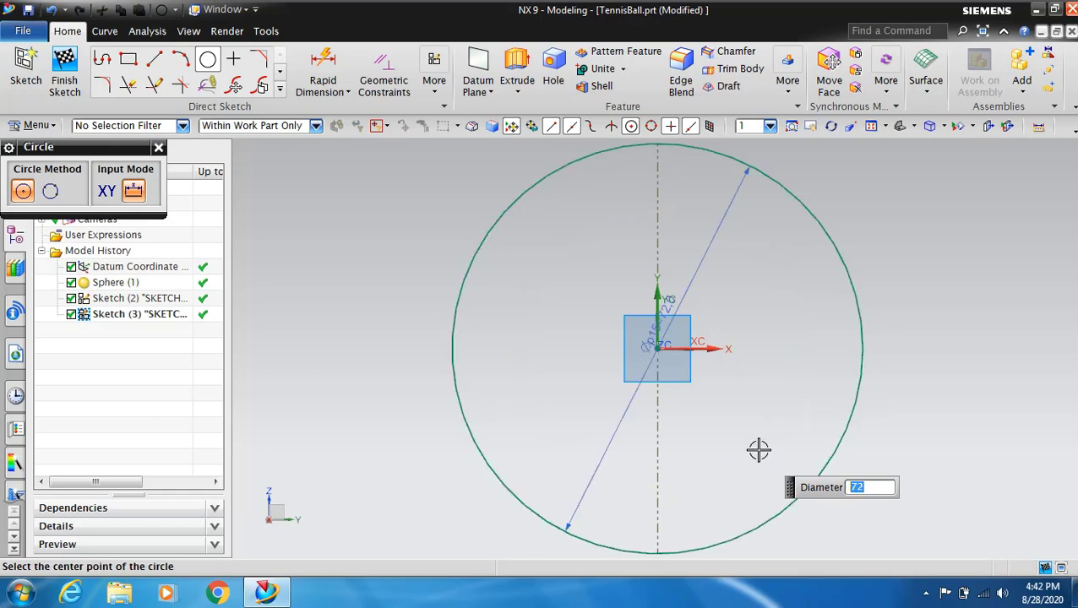
pyautogui.press('Escape')
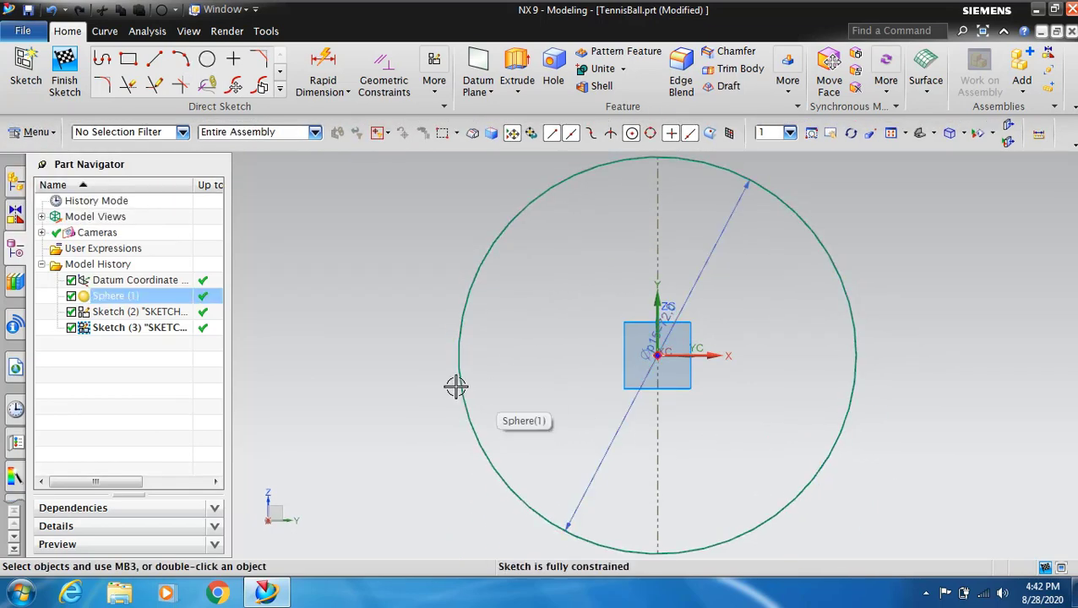
# - Draw a horizontal line across the lower circle and trim both ends back to the circle
pyautogui.click(156, 59)
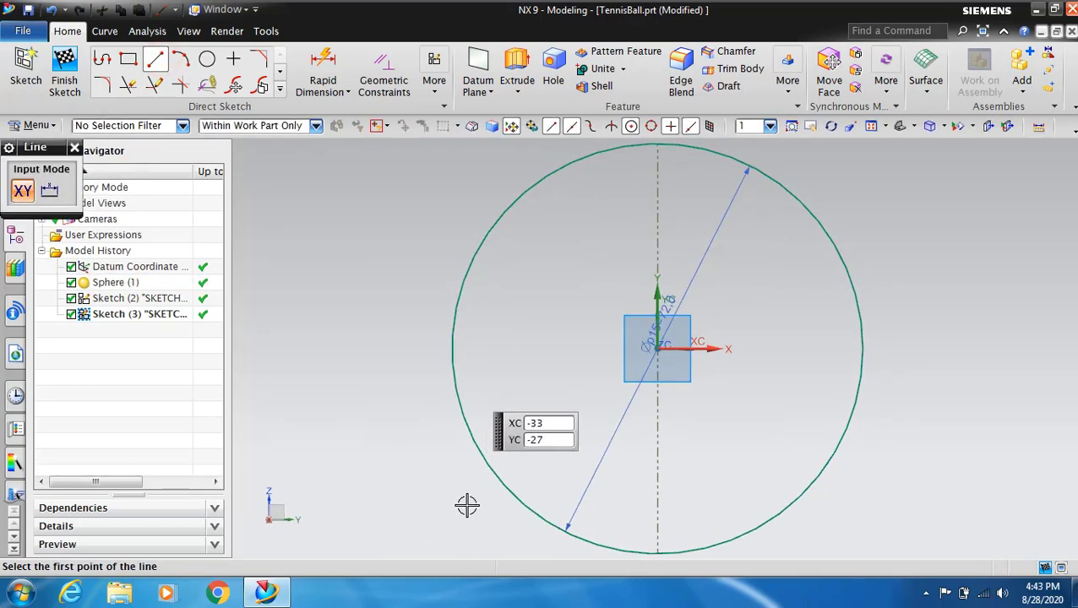
pyautogui.click(538, 514)
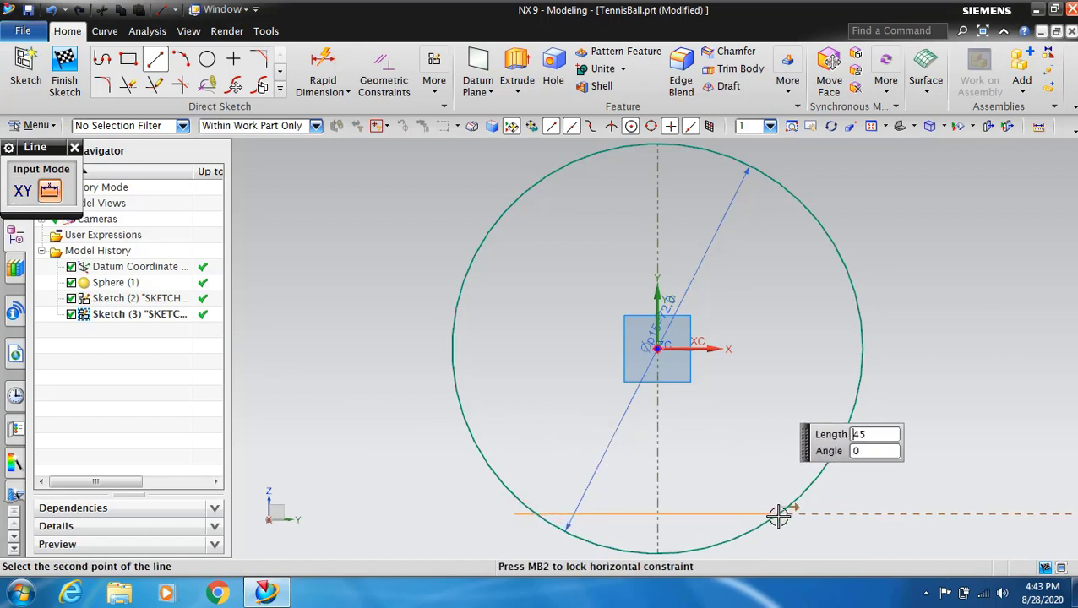
pyautogui.click(814, 515)
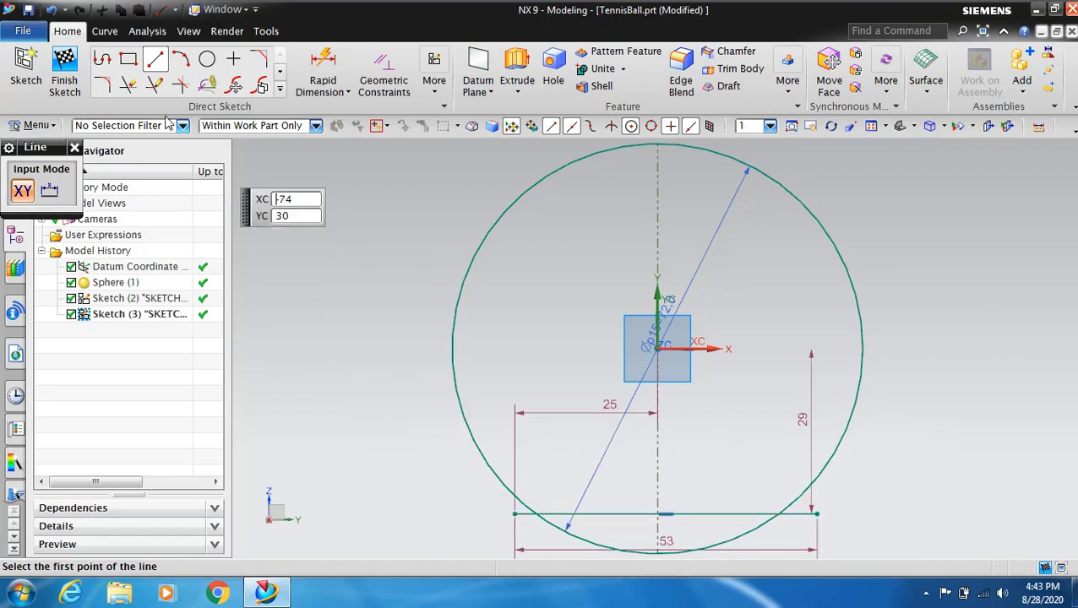
pyautogui.click(129, 85)
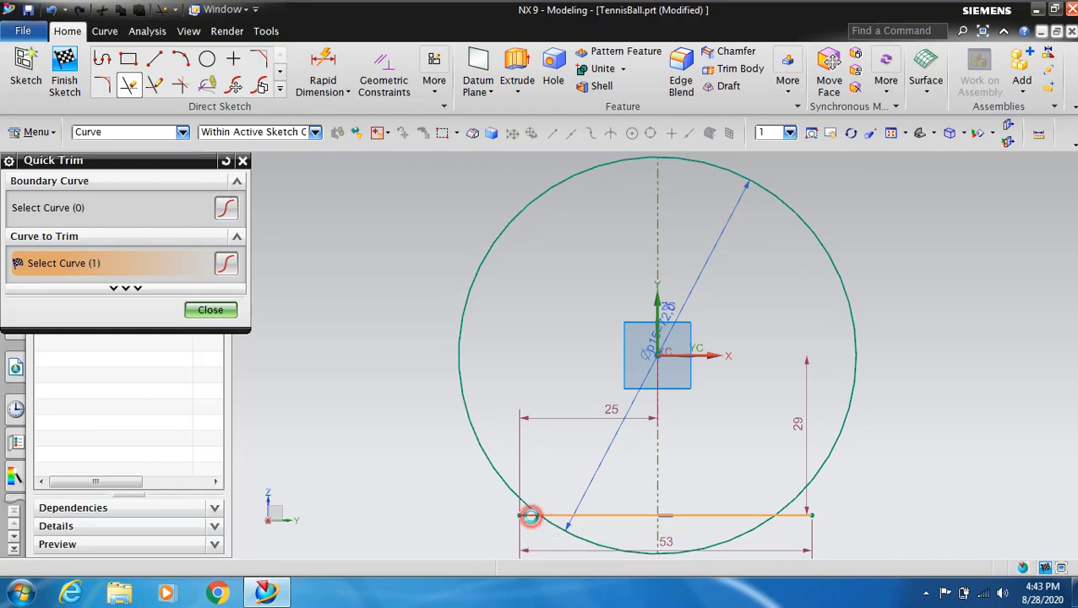
pyautogui.click(528, 514)
pyautogui.click(802, 514)
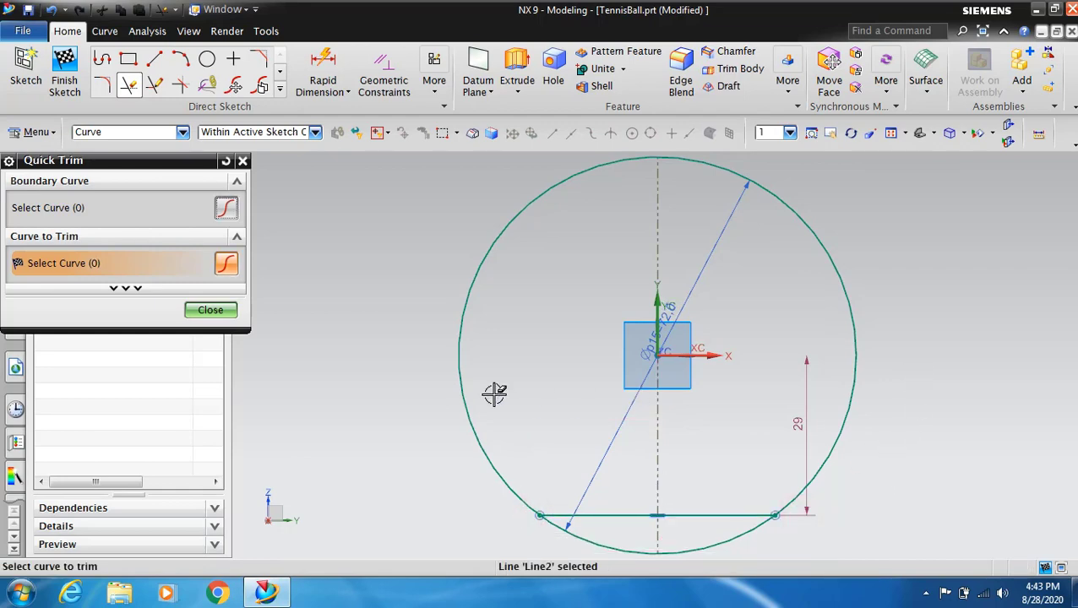
pyautogui.click(223, 311)
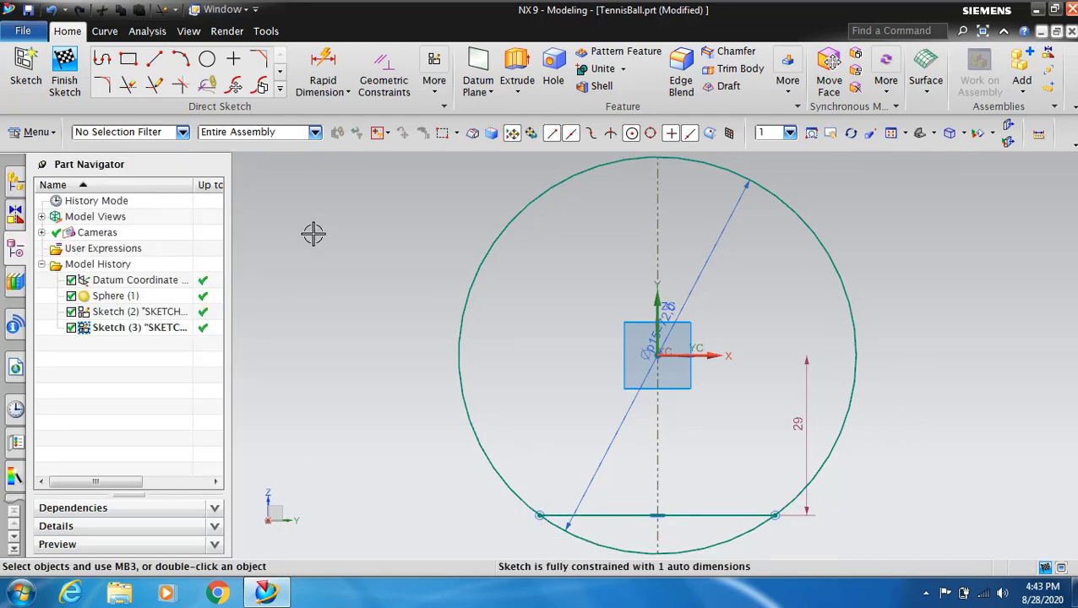
# - Dimension the chord's length and set it to 30 mm
pyautogui.click(323, 76)
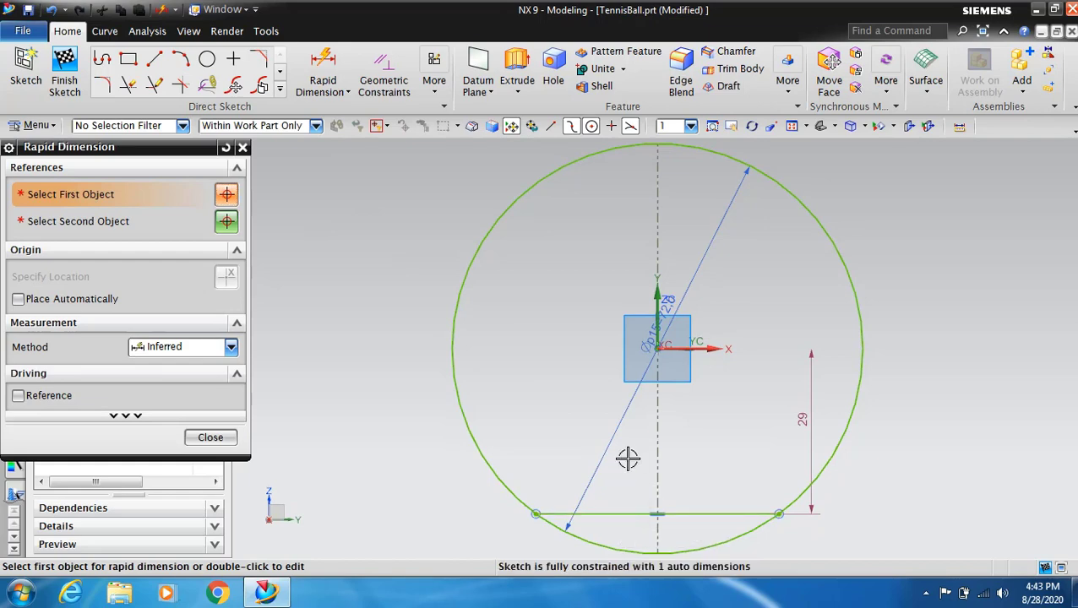
pyautogui.click(631, 511)
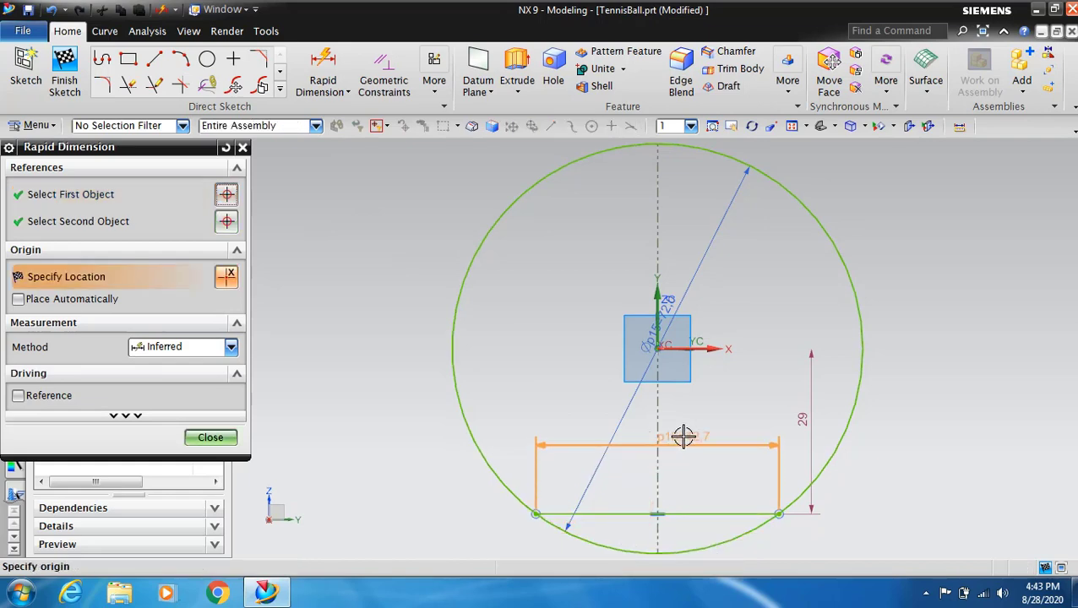
pyautogui.click(684, 435)
pyautogui.click(235, 445)
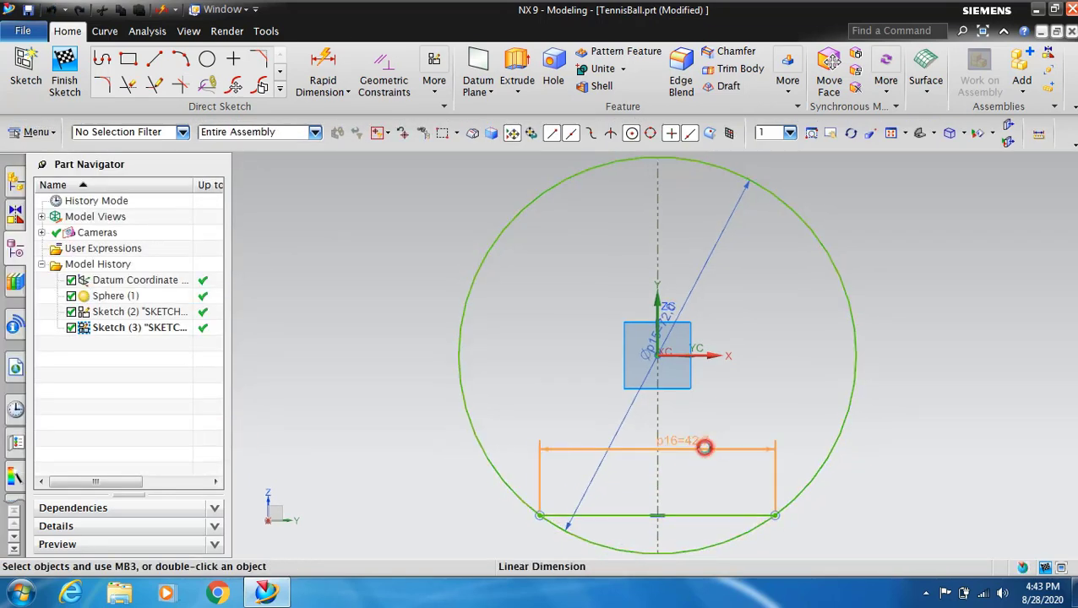
pyautogui.doubleClick(702, 445)
pyautogui.write('30')
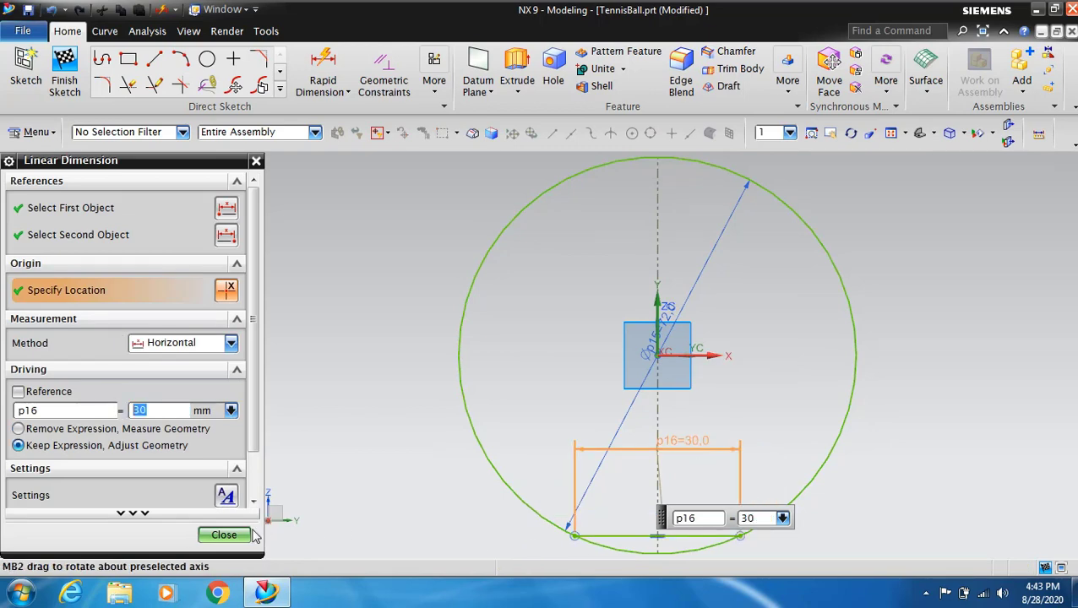
pyautogui.click(224, 539)
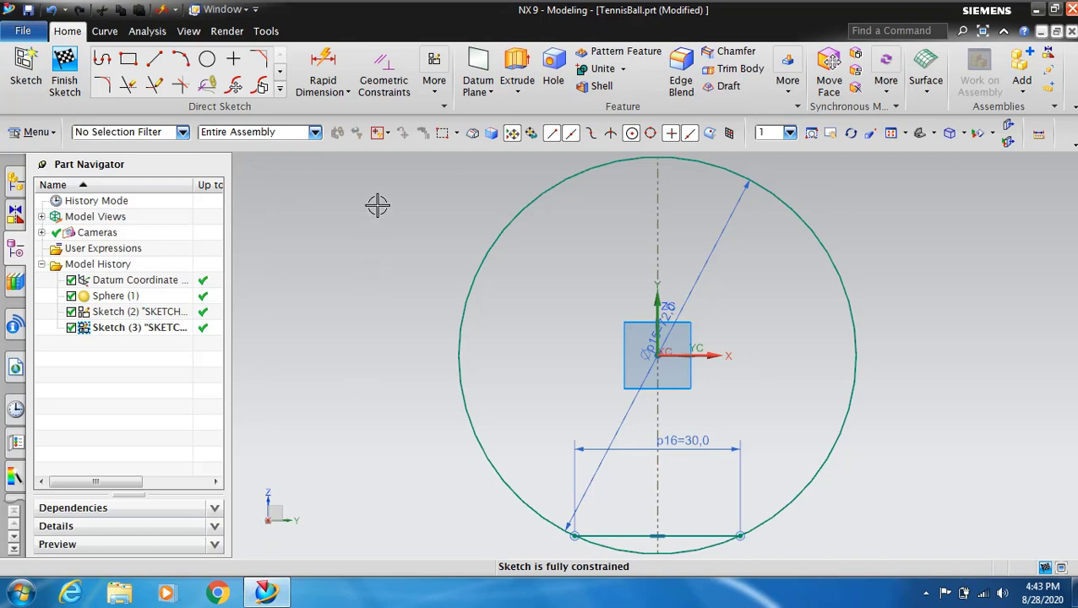
# - Make the chord's two endpoints symmetric about the vertical datum axis
pyautogui.click(56, 134)
pyautogui.moveTo(164, 152)
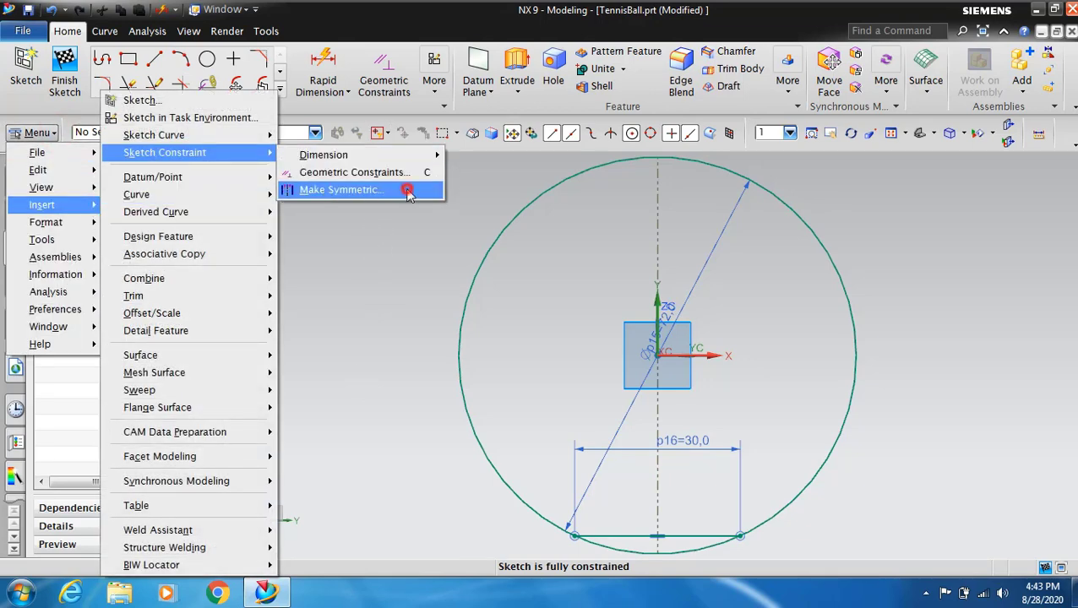
pyautogui.click(408, 191)
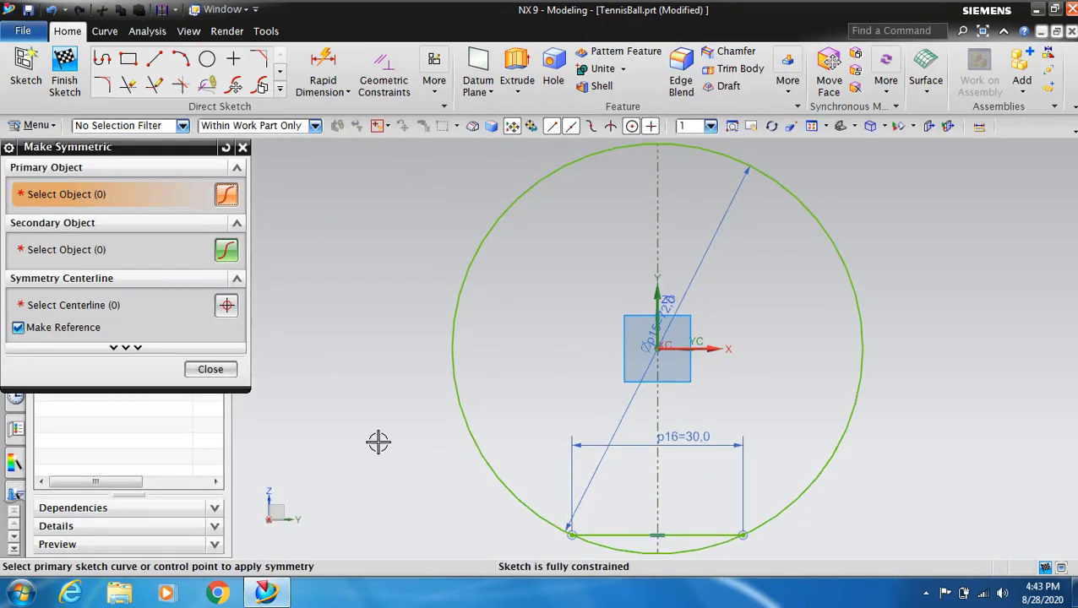
pyautogui.click(571, 535)
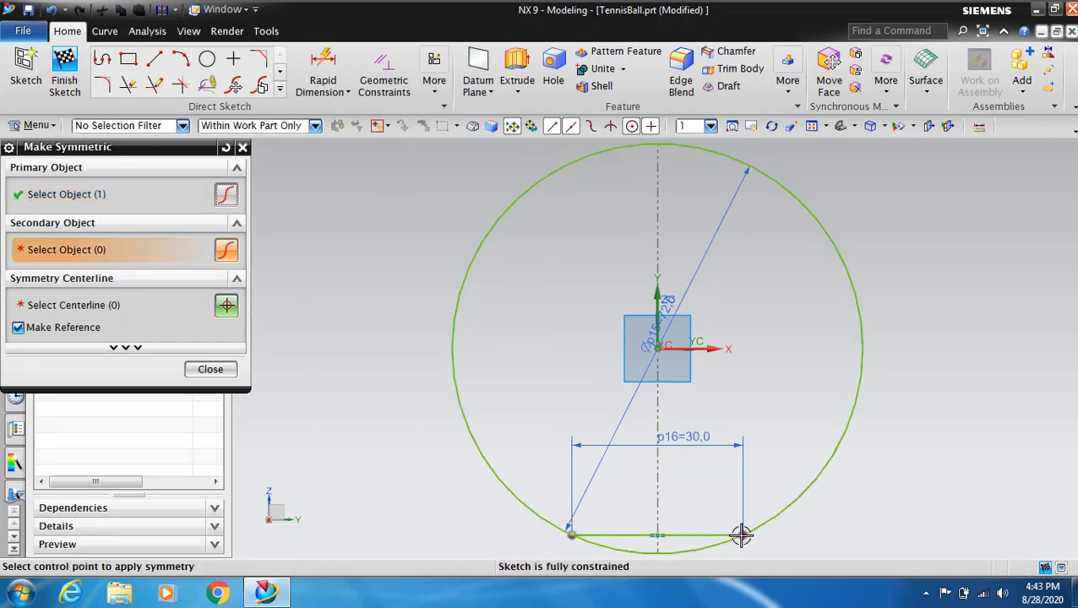
pyautogui.click(742, 534)
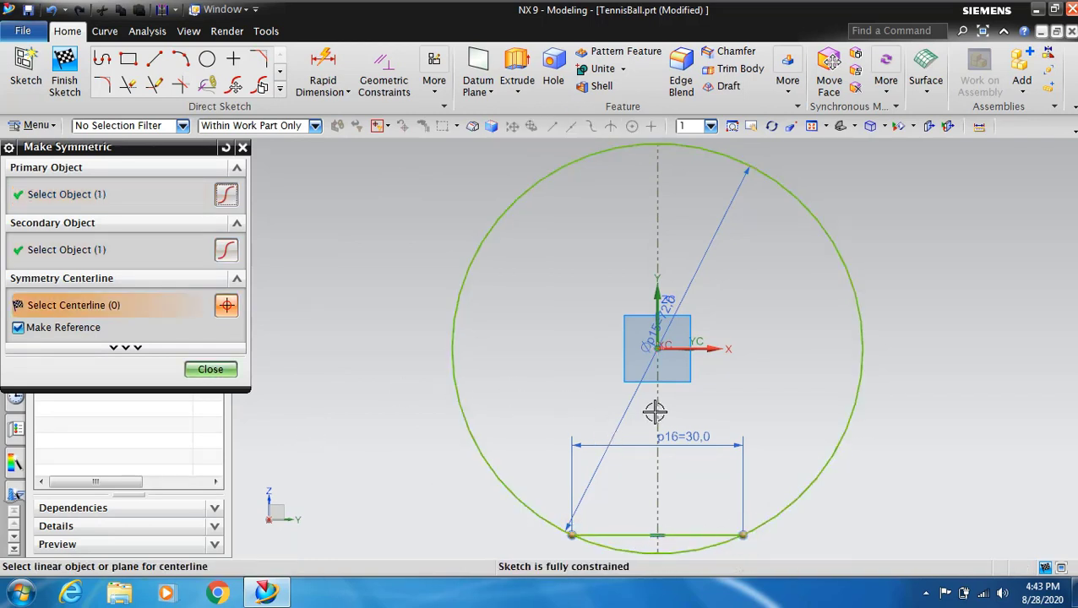
pyautogui.click(658, 286)
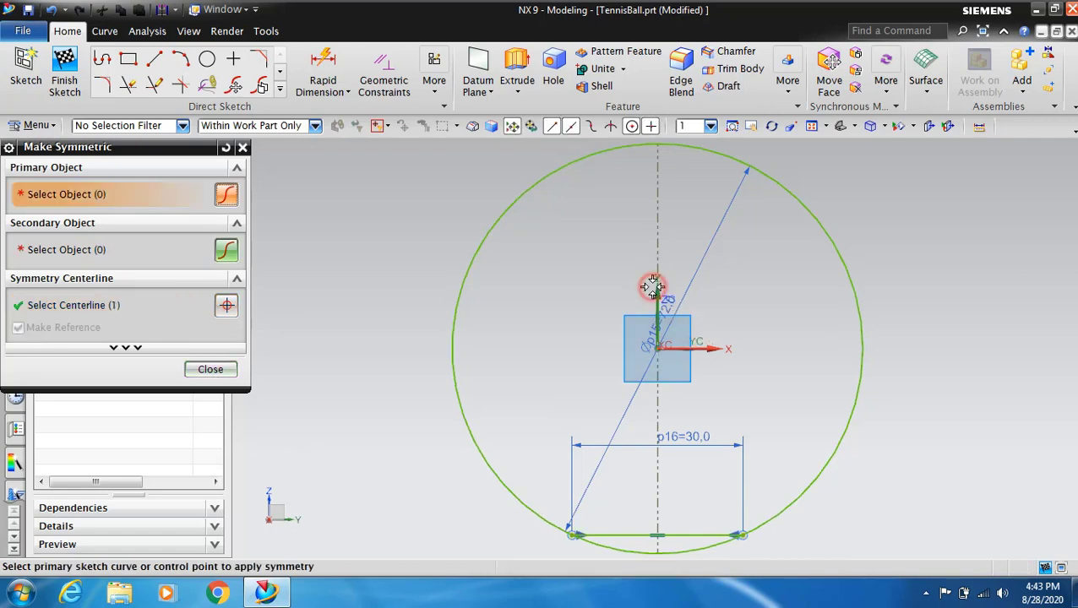
pyautogui.click(212, 370)
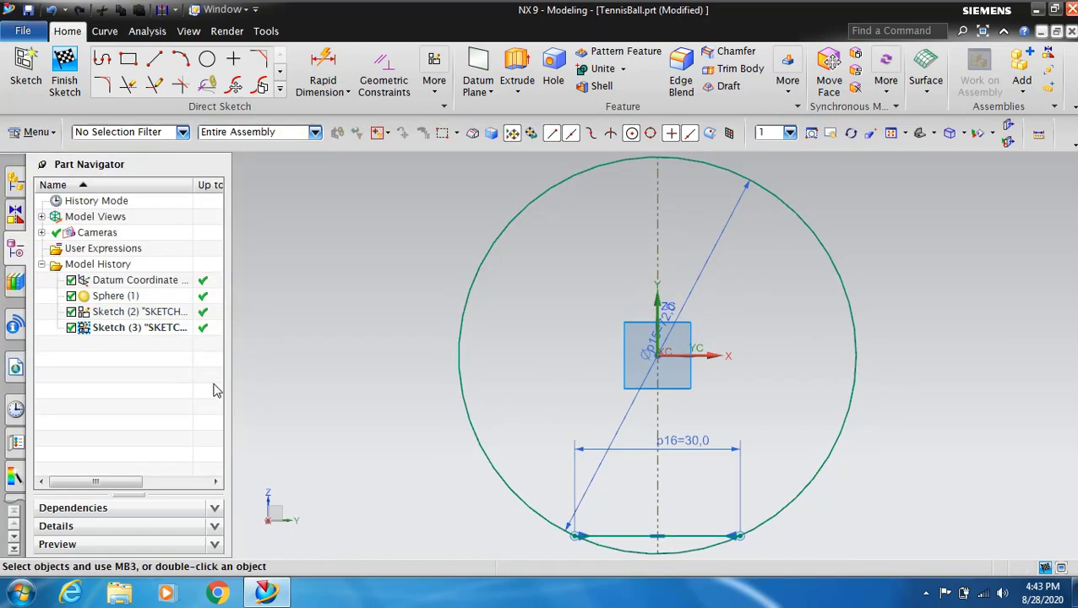
# - Convert the circle and the chord to reference geometry
pyautogui.click(475, 271)
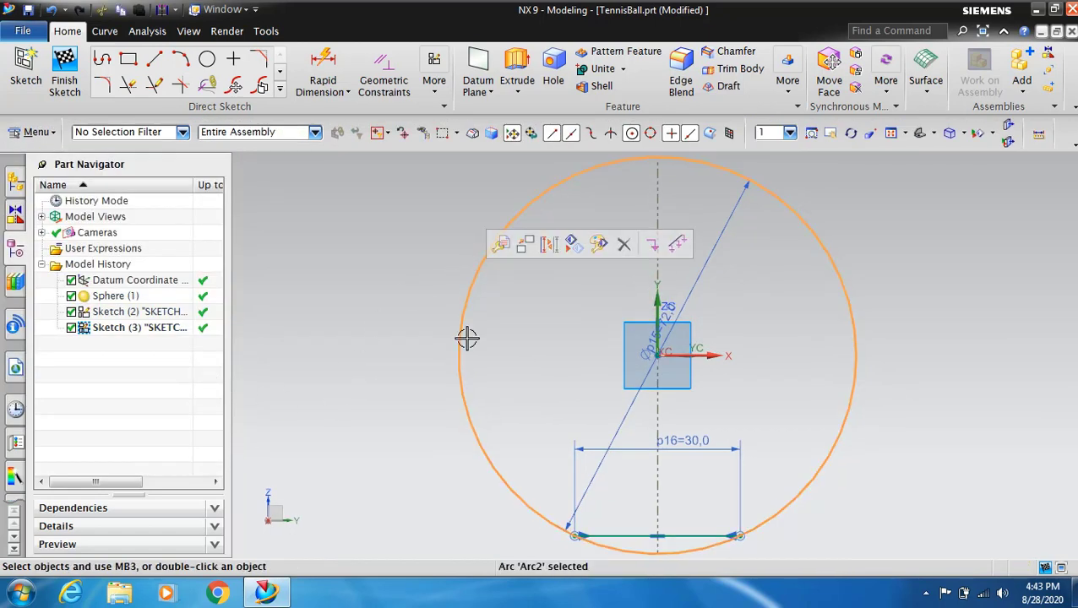
pyautogui.click(607, 535)
pyautogui.click(661, 512)
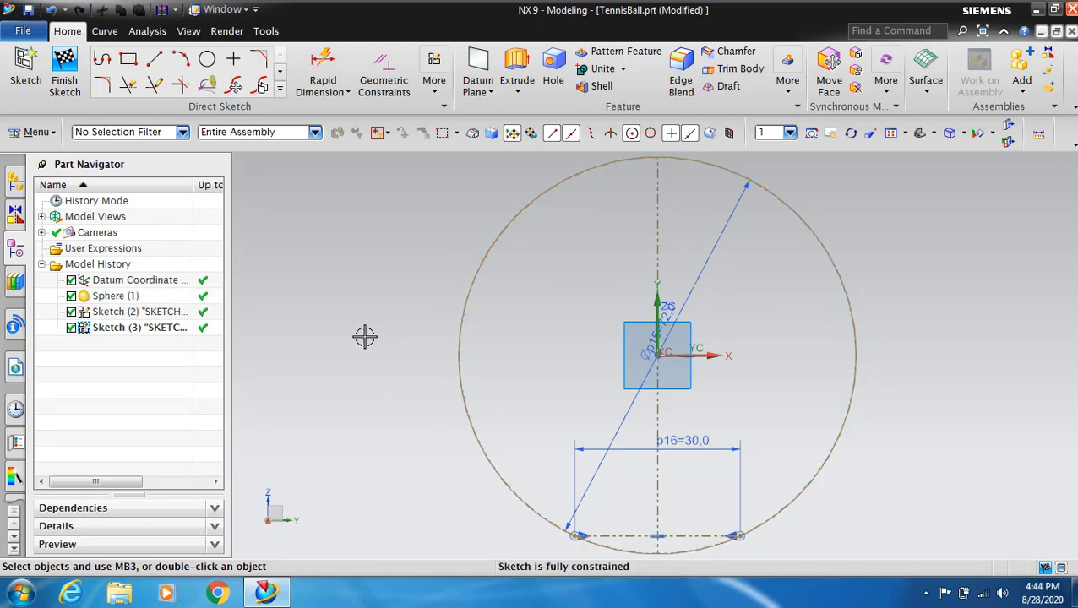
# - Finish the seam sketch and view the model from the Top
pyautogui.click(64, 72)
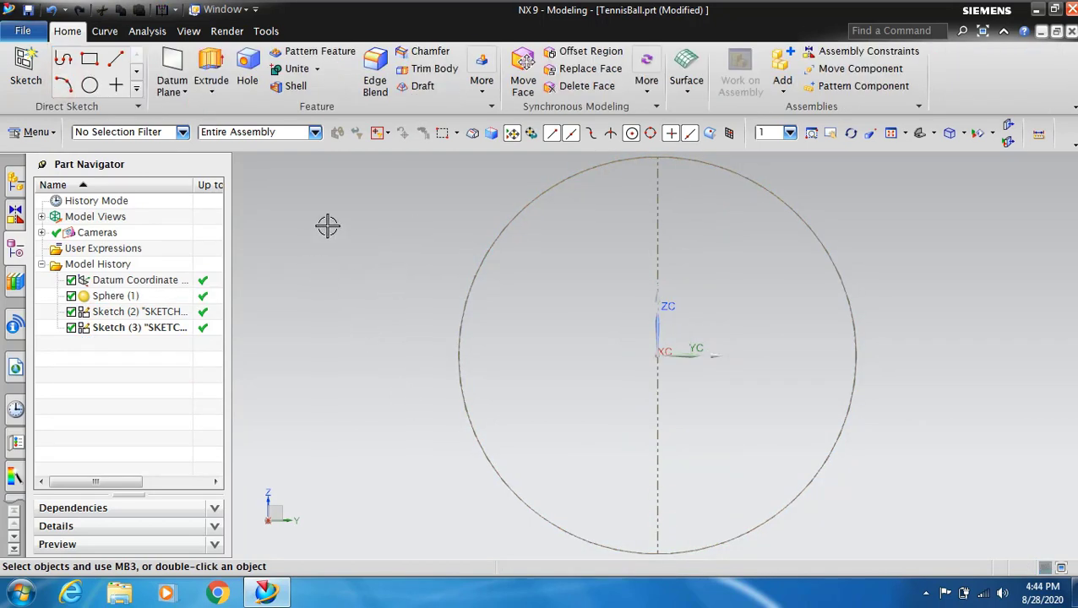
pyautogui.click(189, 33)
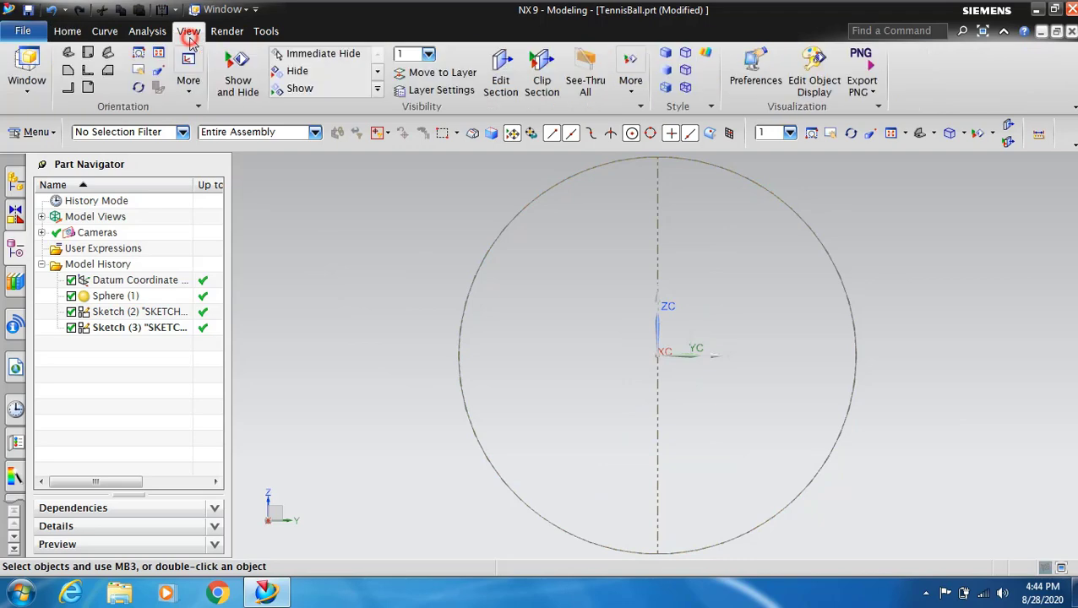
pyautogui.click(88, 53)
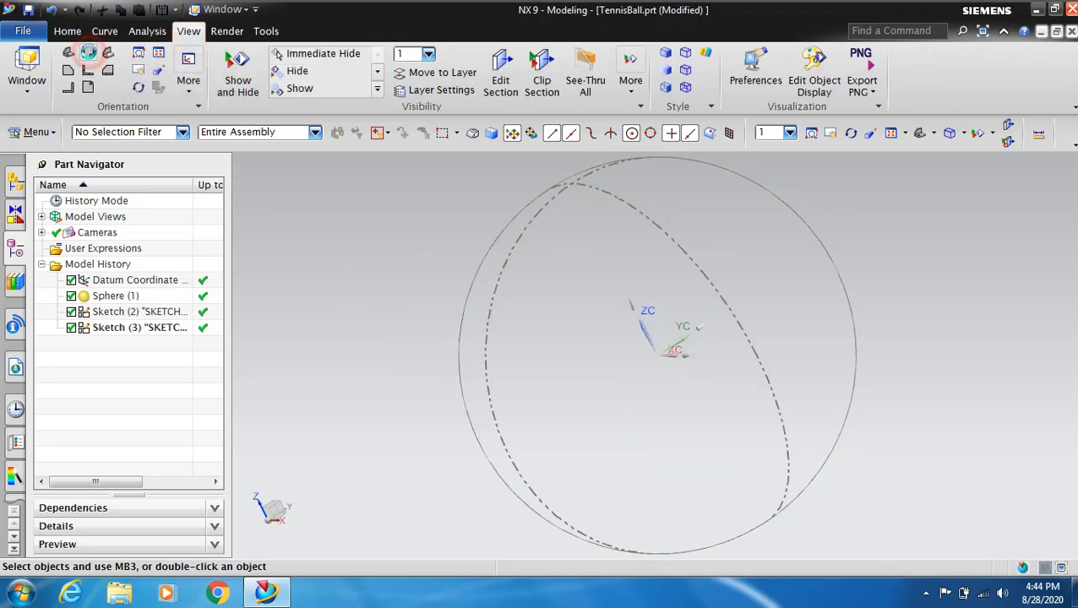
# - Start a new sketch on the XY datum plane
pyautogui.click(67, 30)
pyautogui.click(26, 72)
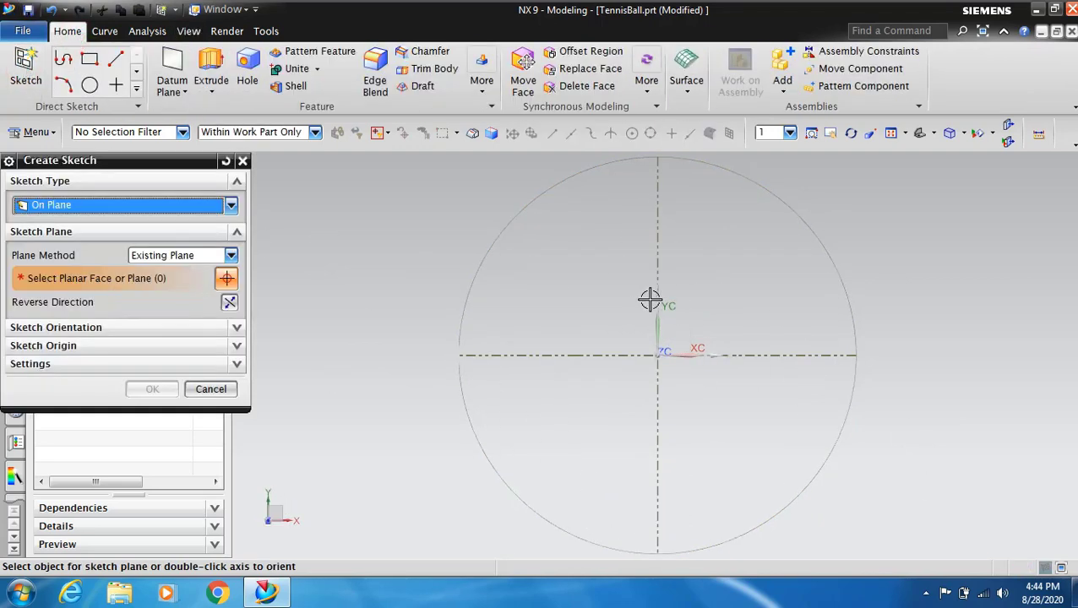
pyautogui.click(680, 314)
# - Confirm the XY sketch and draw a 72 mm diameter circle centred on the origin
pyautogui.click(153, 389)
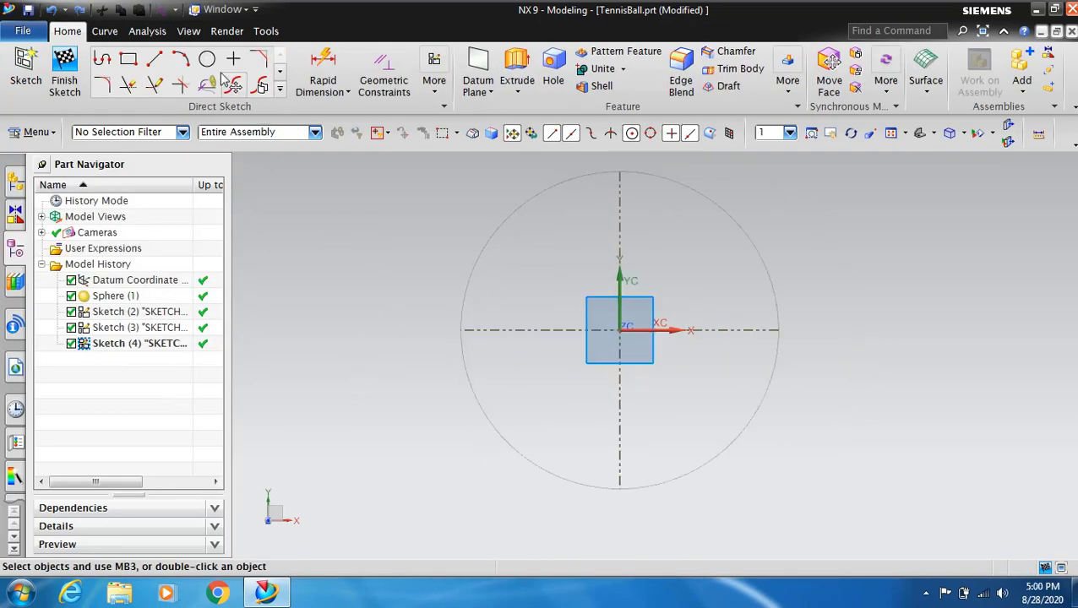
pyautogui.click(207, 59)
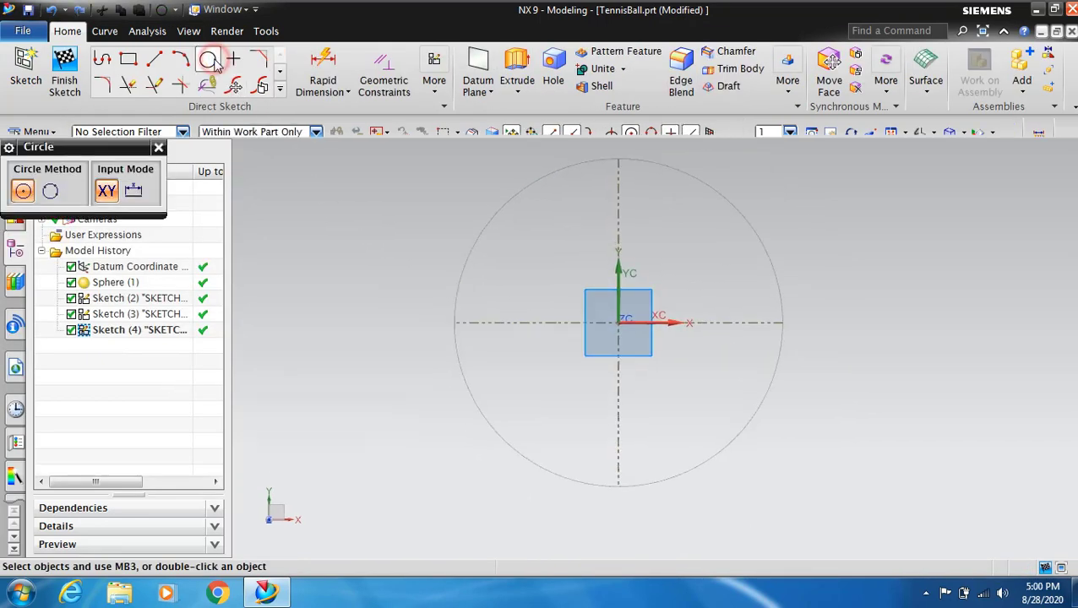
pyautogui.click(620, 321)
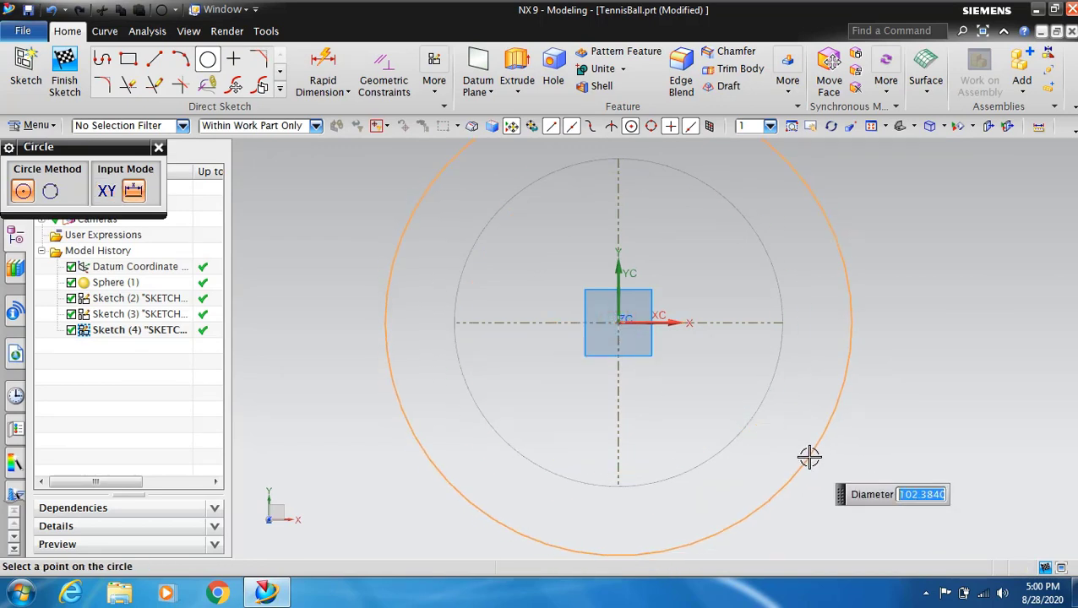
pyautogui.press('Return')
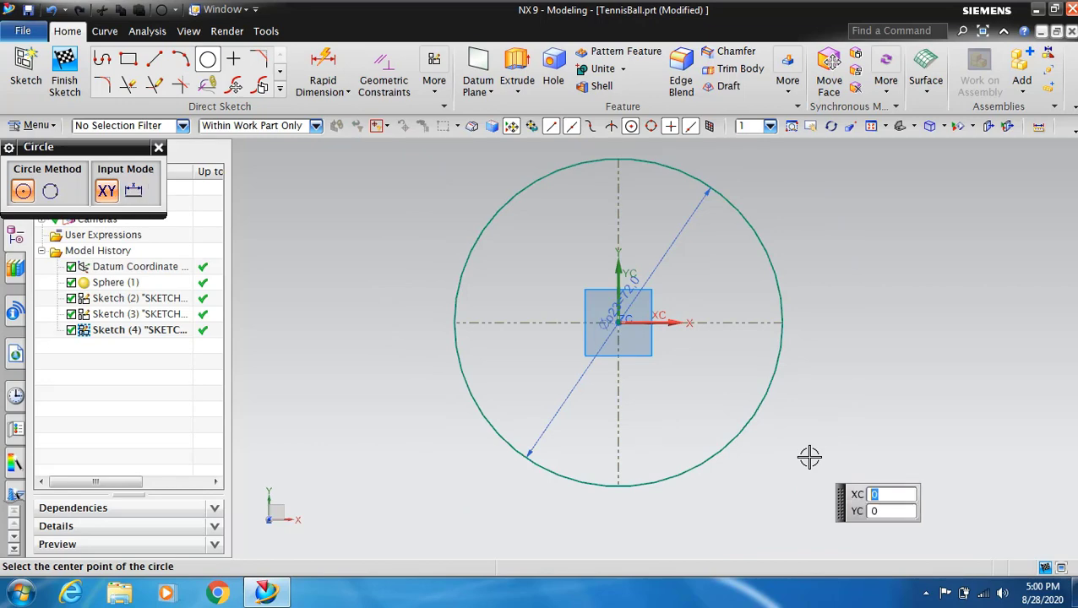
pyautogui.press('Escape')
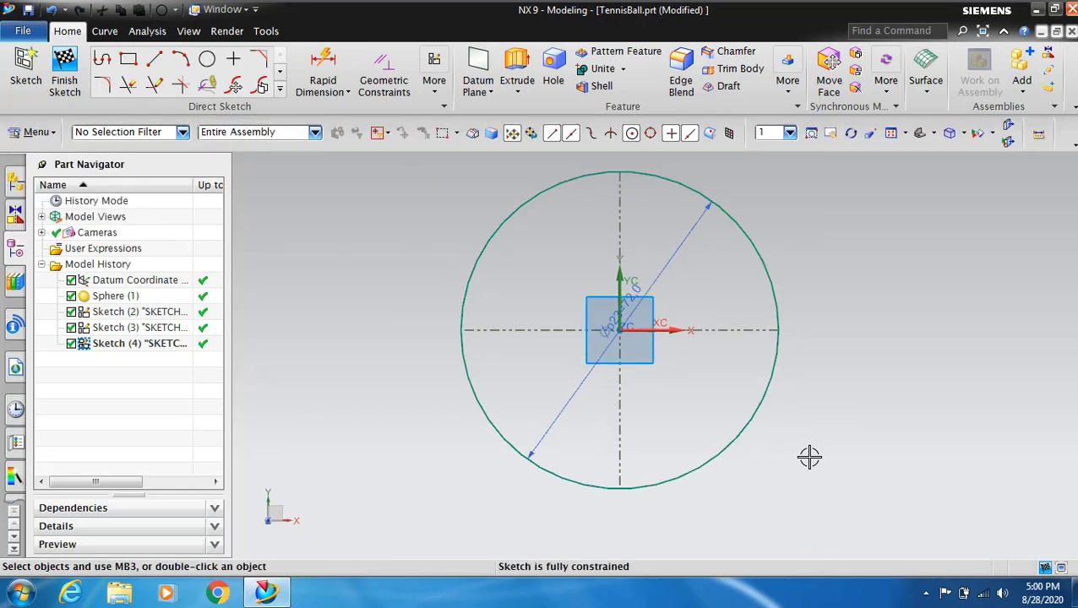
# - Draw a centre-point rectangle centred on the circle's centre
pyautogui.click(126, 61)
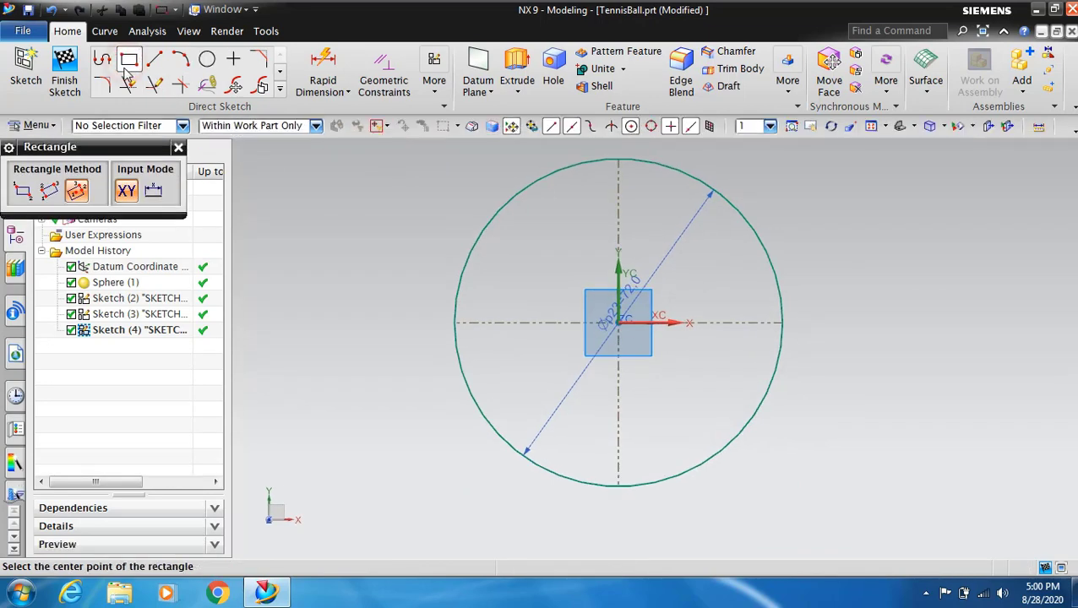
pyautogui.click(78, 193)
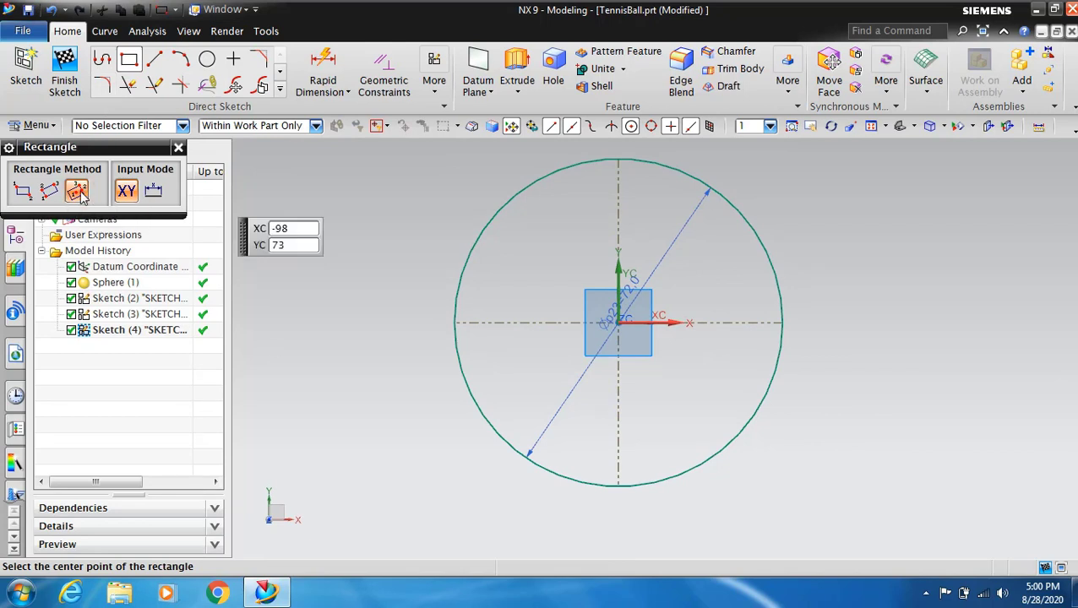
pyautogui.click(618, 322)
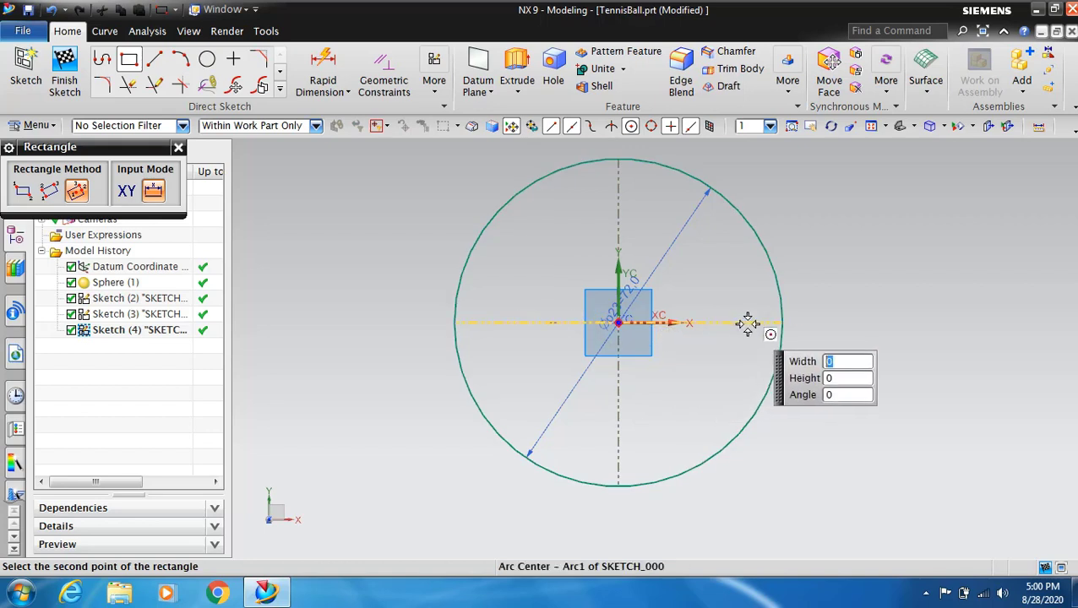
pyautogui.click(750, 322)
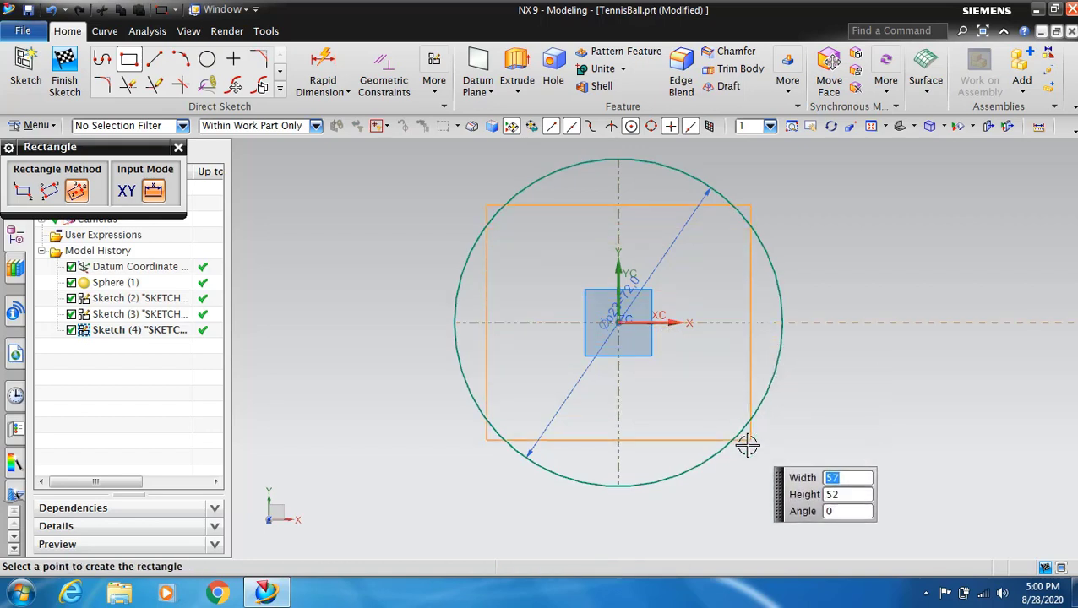
pyautogui.click(750, 499)
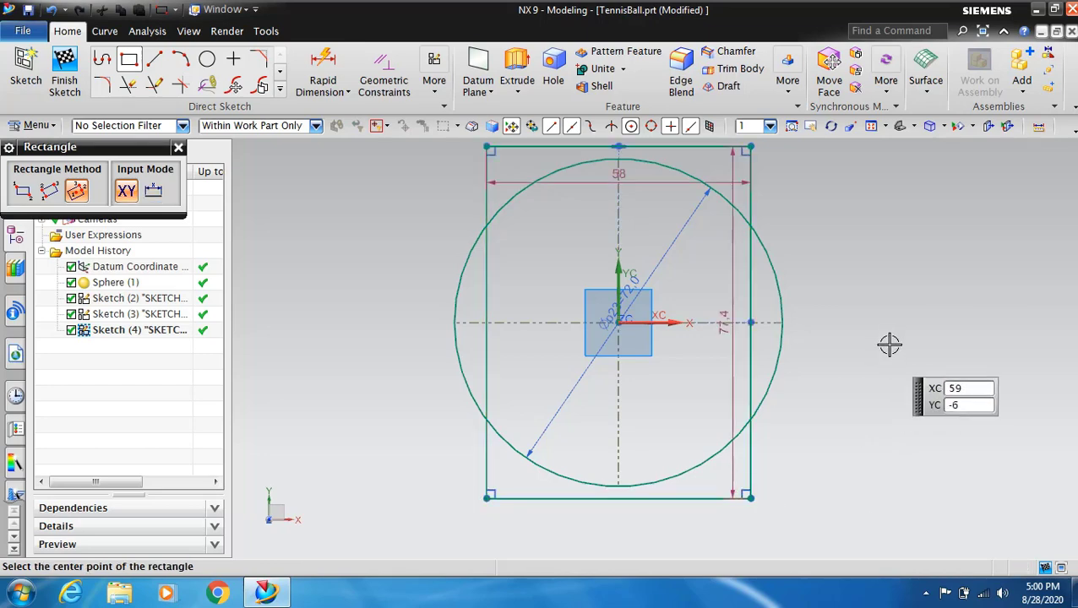
pyautogui.press('Escape')
# - Constrain the rectangle's top and right edges equal, forming a 58 mm square
pyautogui.press('c')
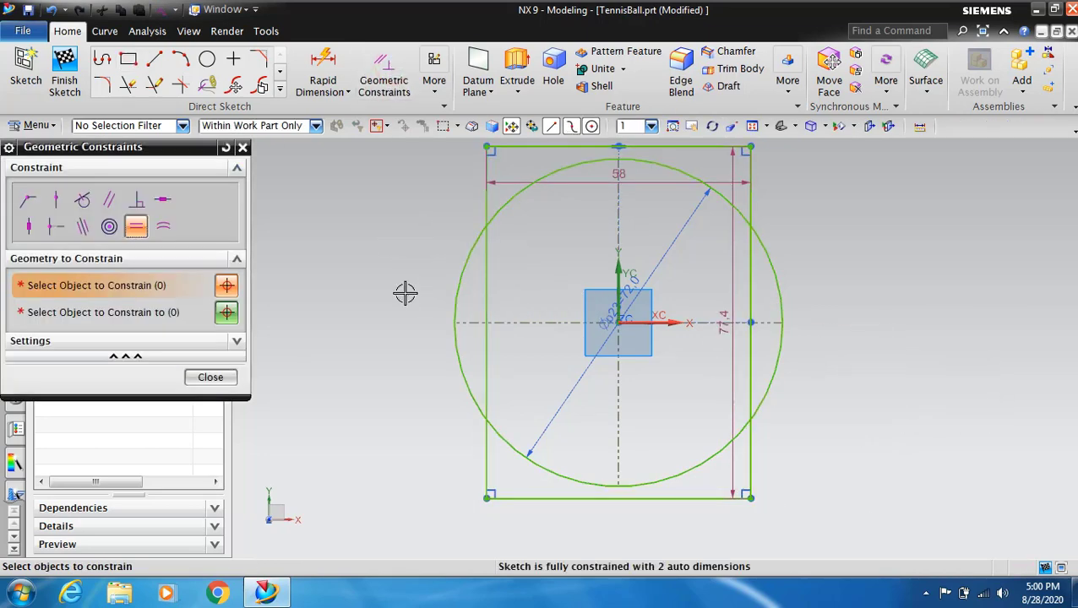
pyautogui.click(680, 153)
pyautogui.click(137, 309)
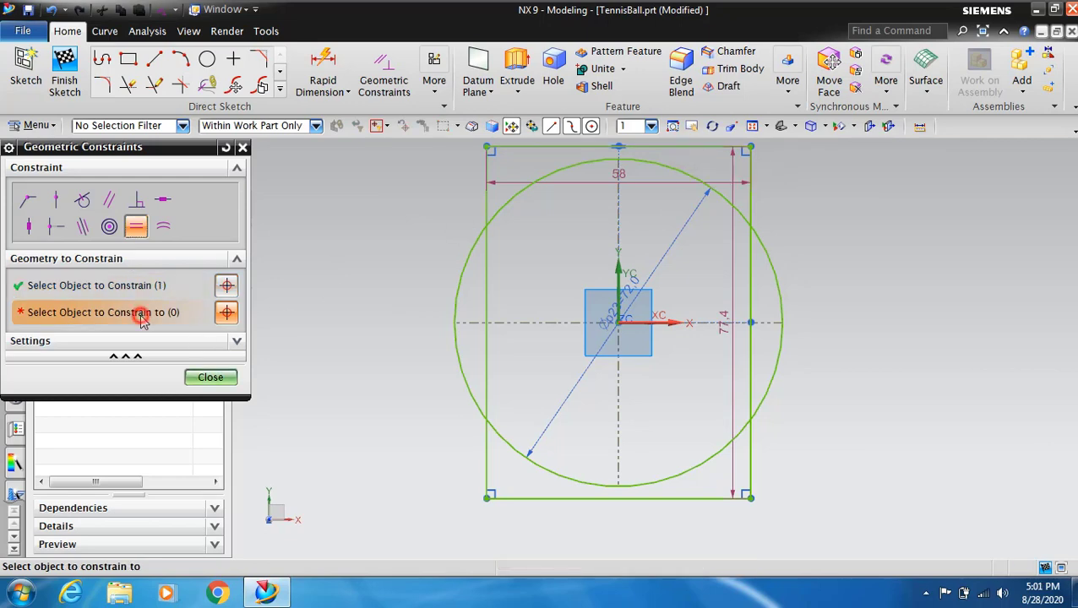
pyautogui.click(759, 295)
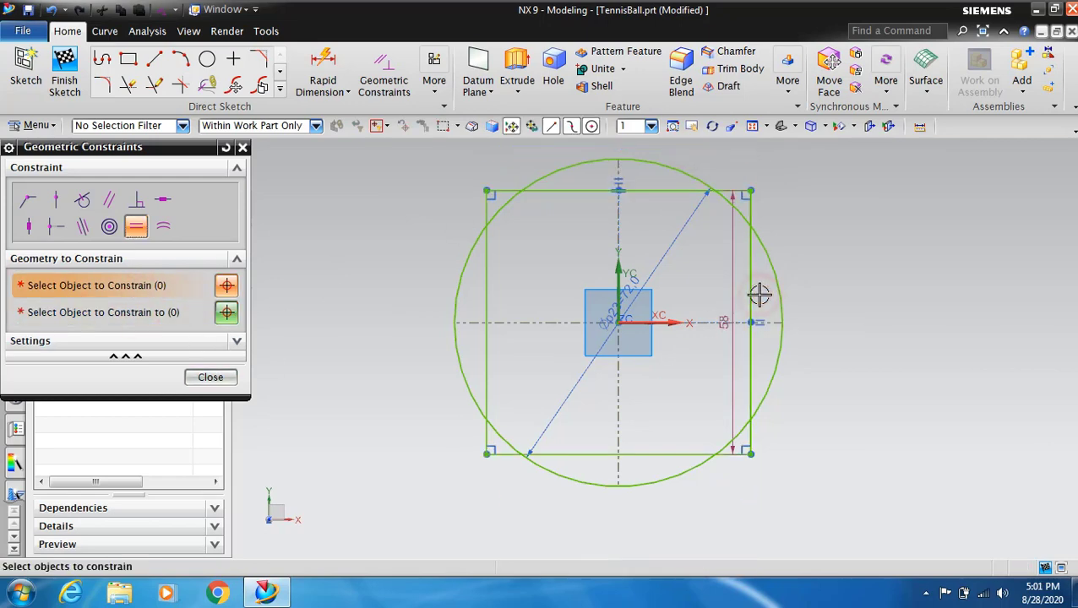
pyautogui.click(211, 377)
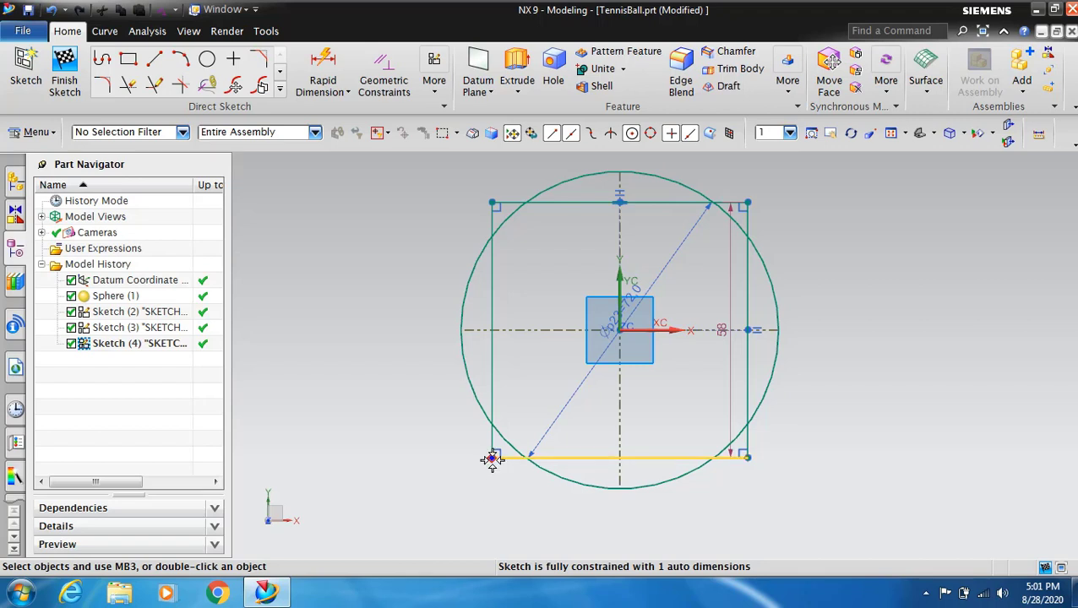
# - Drag a square corner onto the circle and make the circle reference geometry
pyautogui.moveTo(493, 456); pyautogui.dragTo(507, 440)
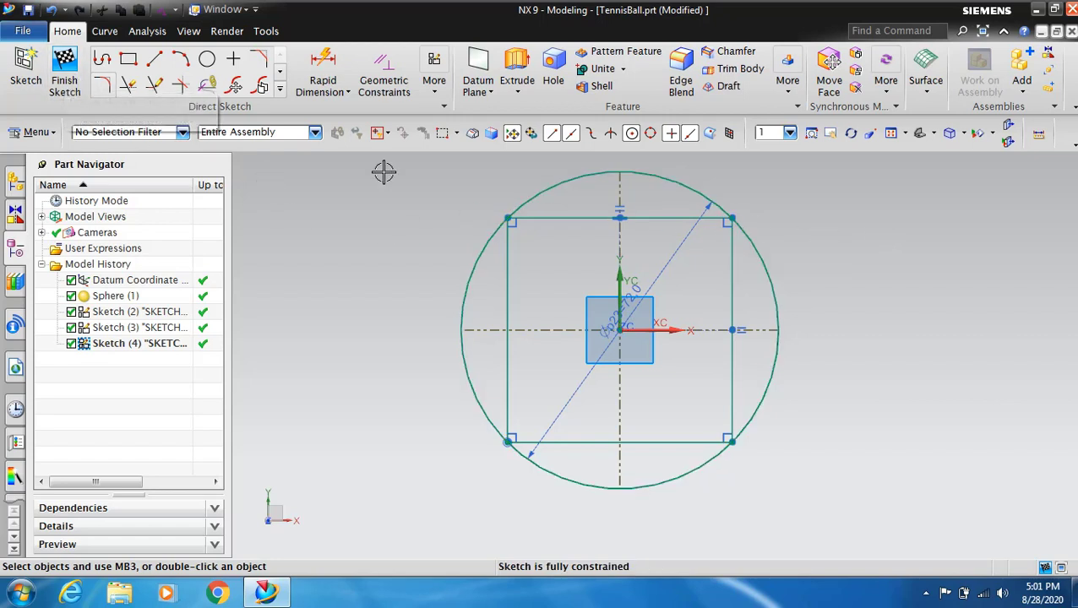
pyautogui.click(541, 192)
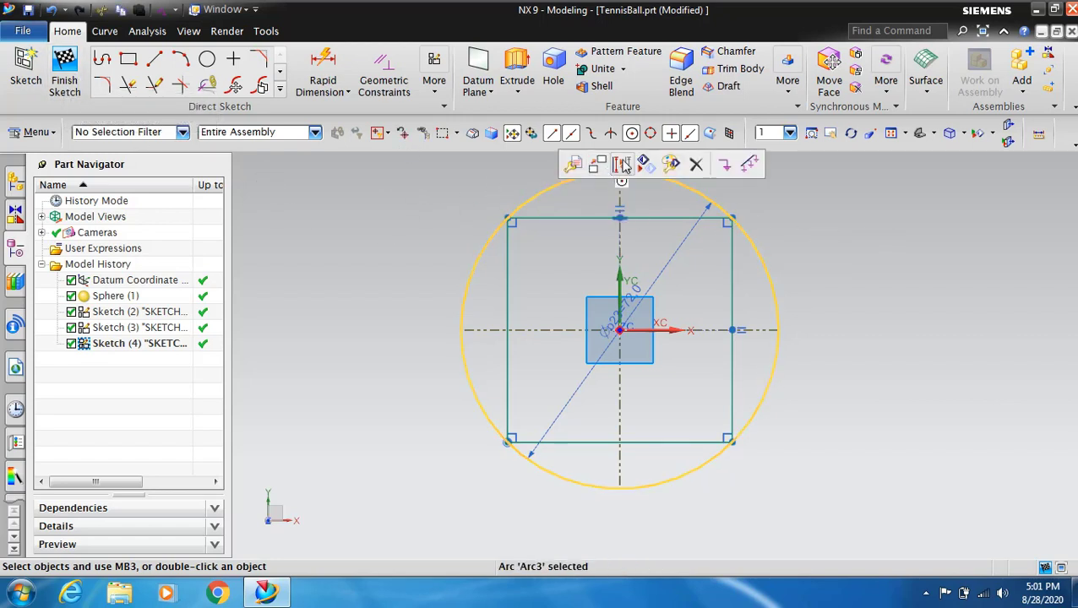
pyautogui.press('Escape')
# - Convert all four square edges to reference geometry and finish the sketch
pyautogui.click(549, 218)
pyautogui.press('Escape')
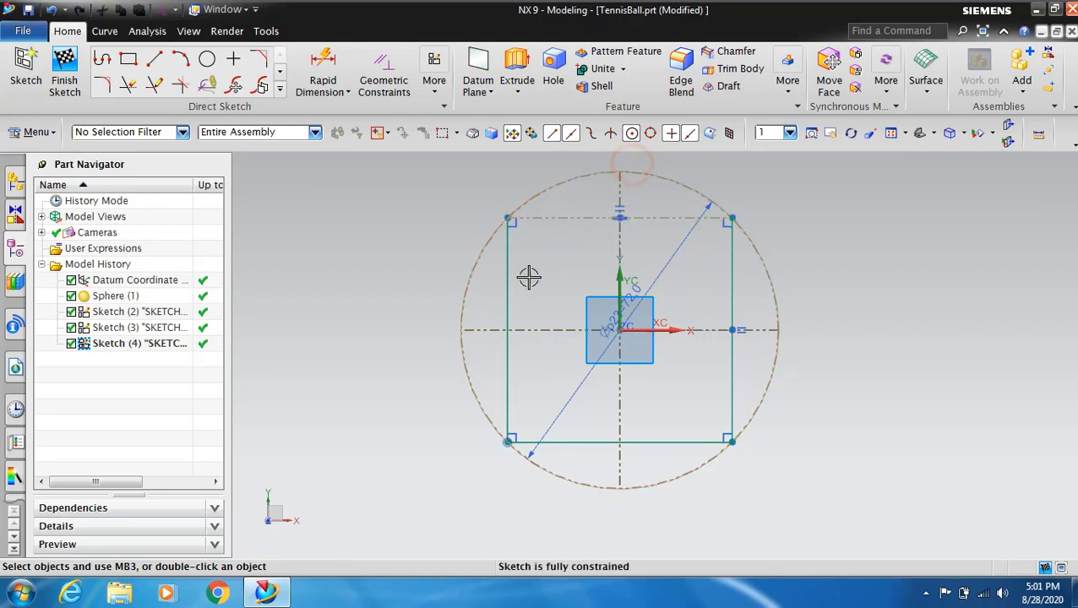
pyautogui.click(508, 298)
pyautogui.press('Escape')
pyautogui.click(576, 437)
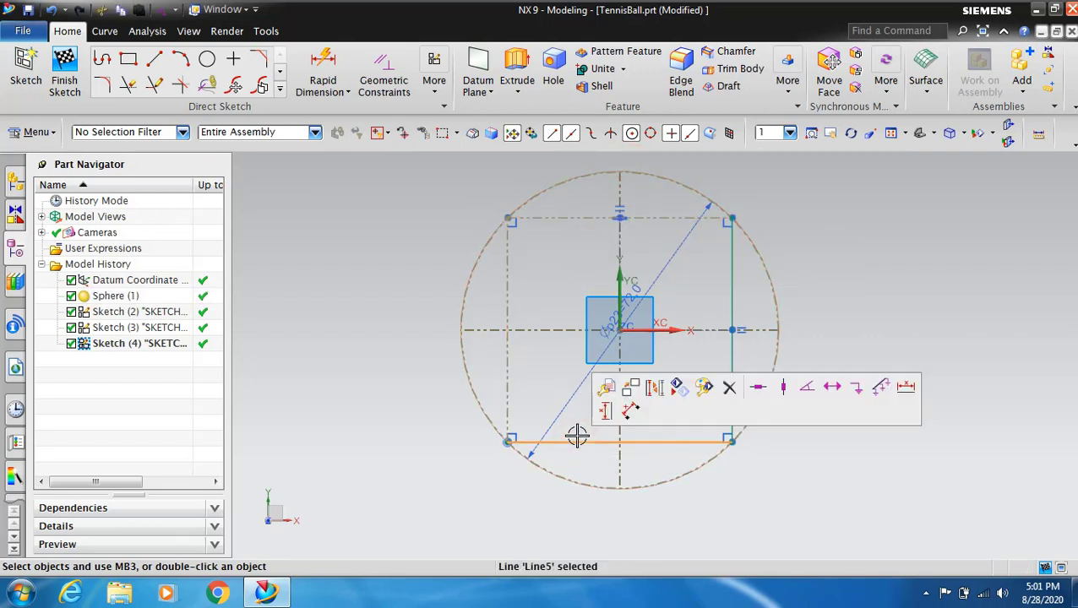
pyautogui.press('Escape')
pyautogui.click(735, 366)
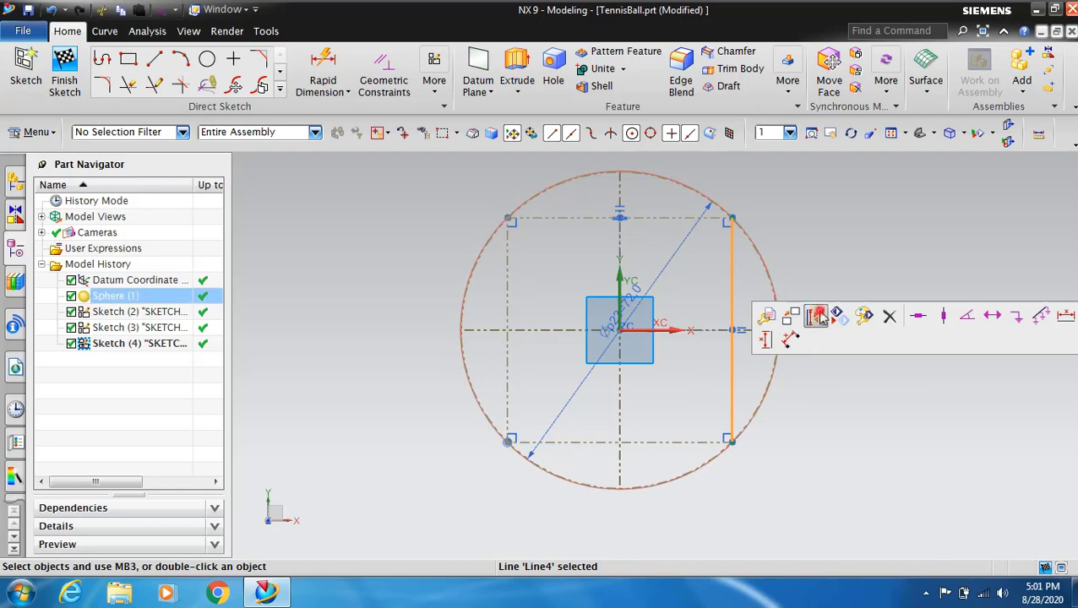
pyautogui.press('Escape')
pyautogui.click(66, 68)
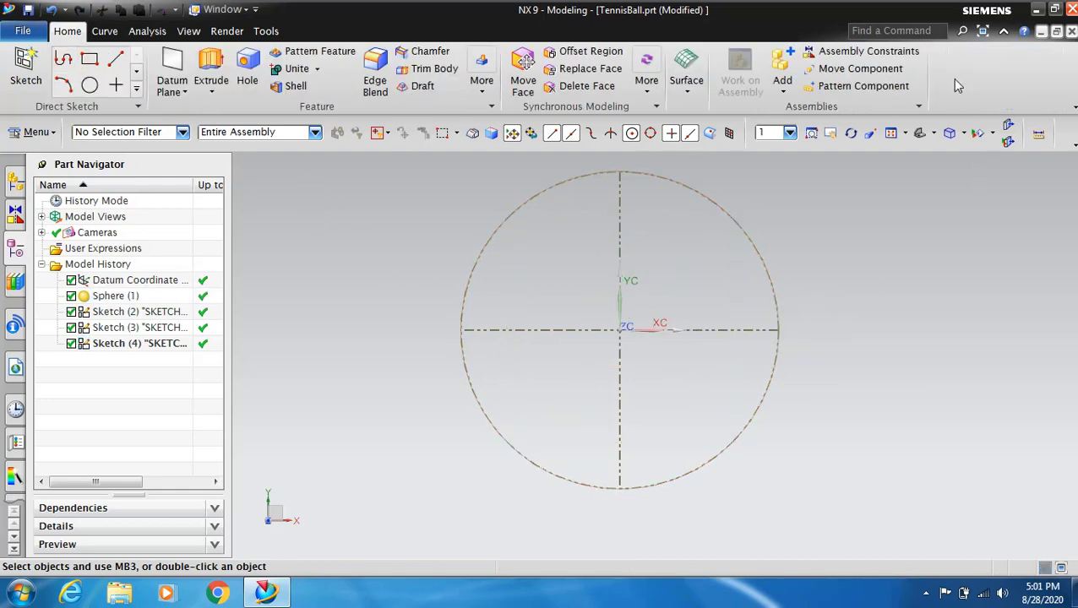
# - Orbit the sphere into a tilted 3D view
pyautogui.click(851, 134)
pyautogui.moveTo(862, 335)
pyautogui.mouseDown()
pyautogui.moveTo(850, 294)
pyautogui.moveTo(877, 275)
pyautogui.mouseUp()
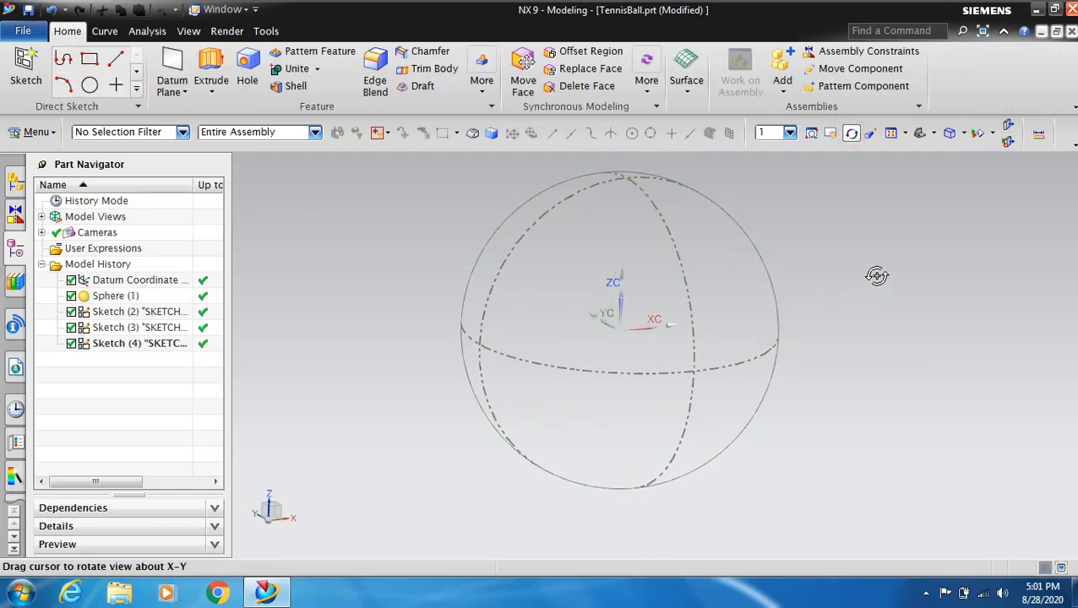
pyautogui.moveTo(851, 340)
pyautogui.mouseDown()
pyautogui.moveTo(753, 322)
pyautogui.moveTo(789, 312)
pyautogui.moveTo(801, 351)
pyautogui.moveTo(805, 323)
pyautogui.mouseUp()
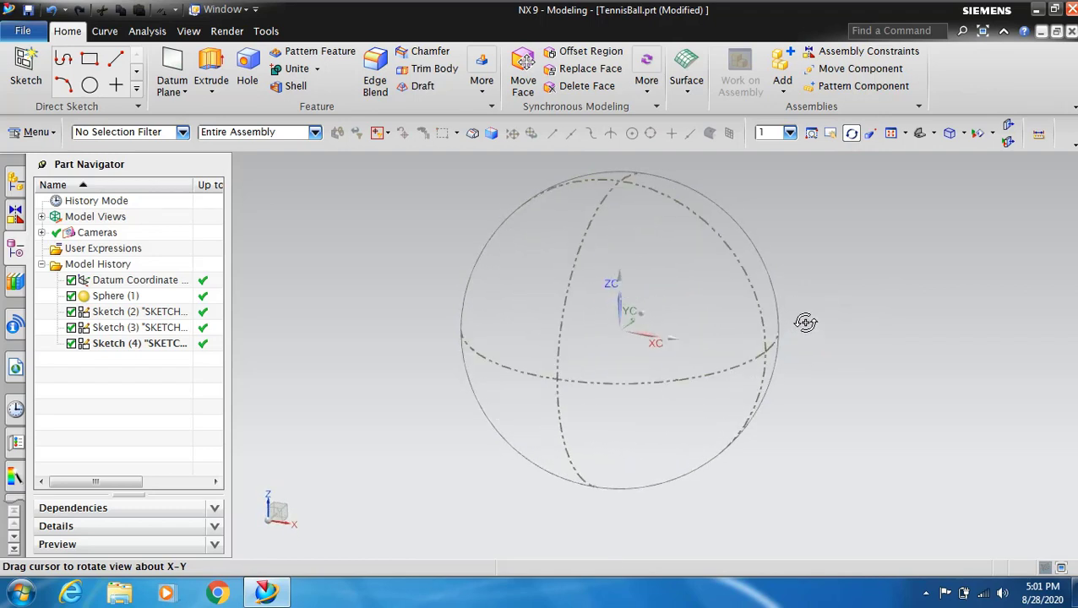
pyautogui.click(852, 133)
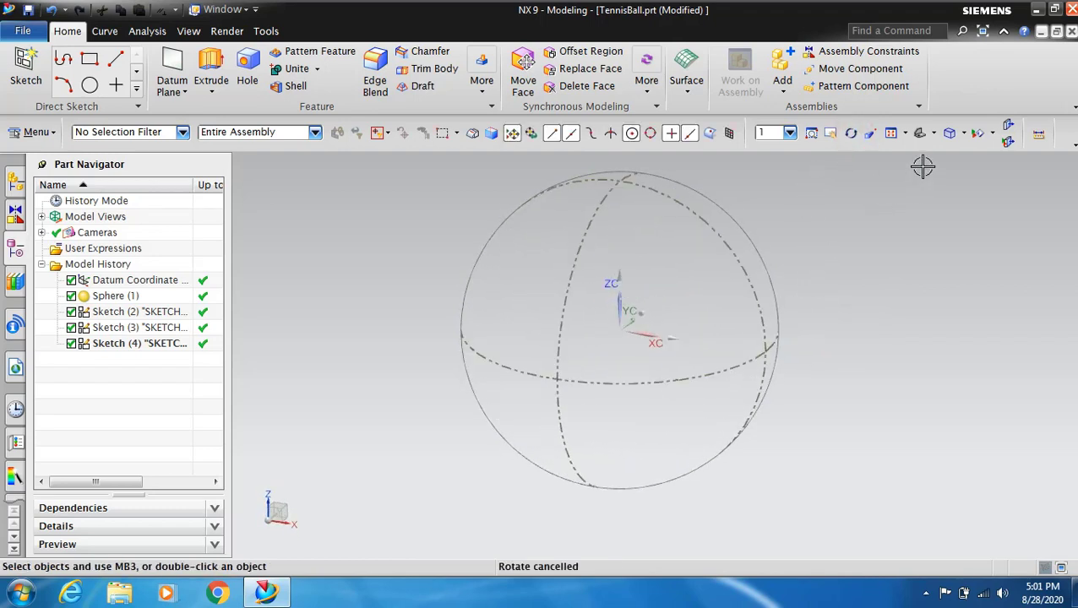
# - Set the display style to Wireframe with Dim Edges and adjust the zoom
pyautogui.click(964, 132)
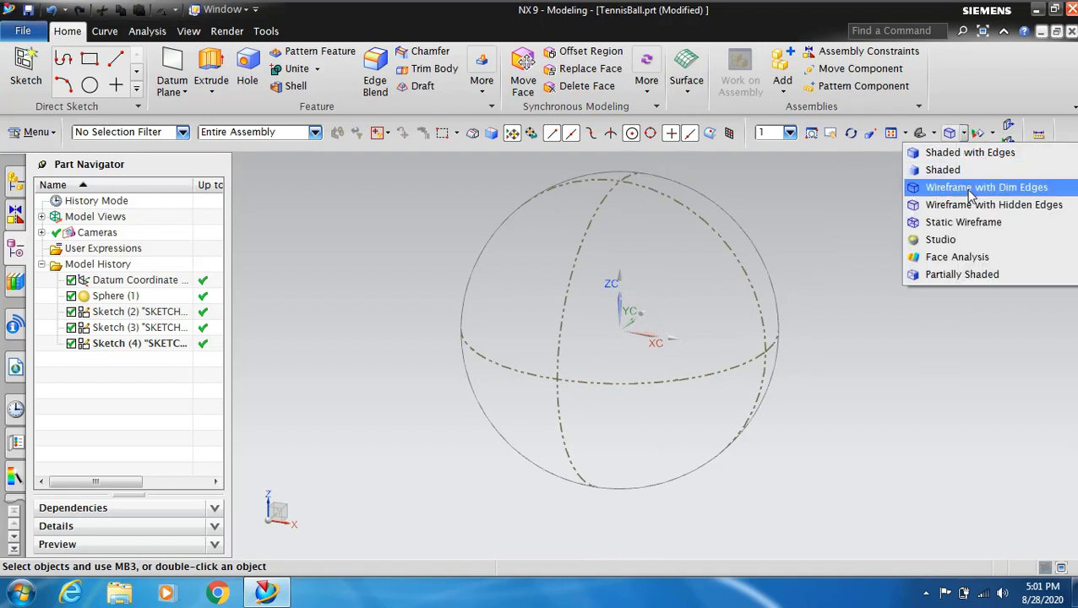
pyautogui.click(968, 188)
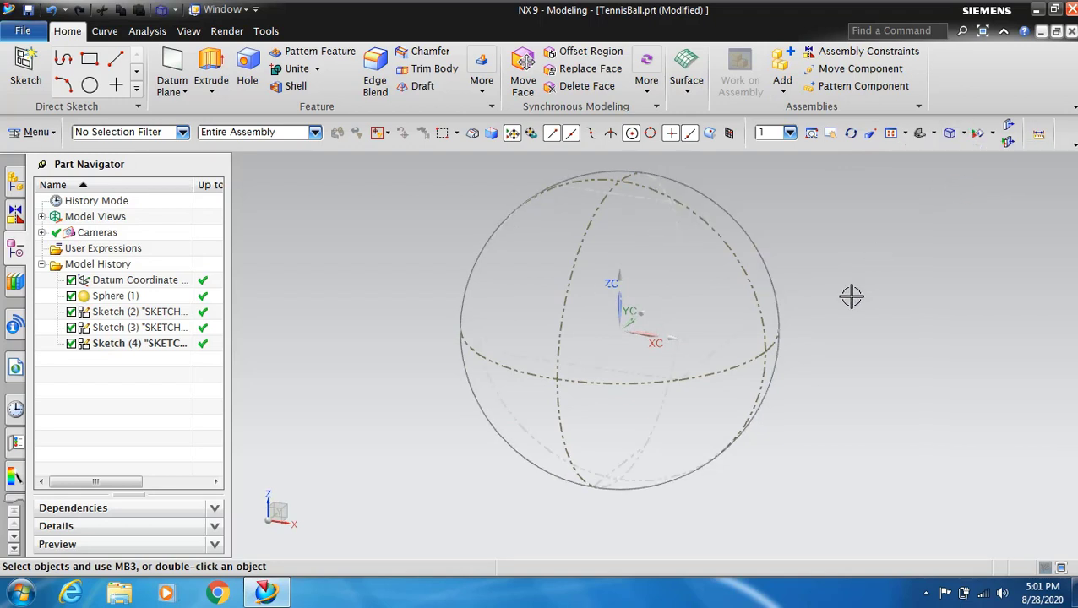
pyautogui.scroll(3, 794, 211)
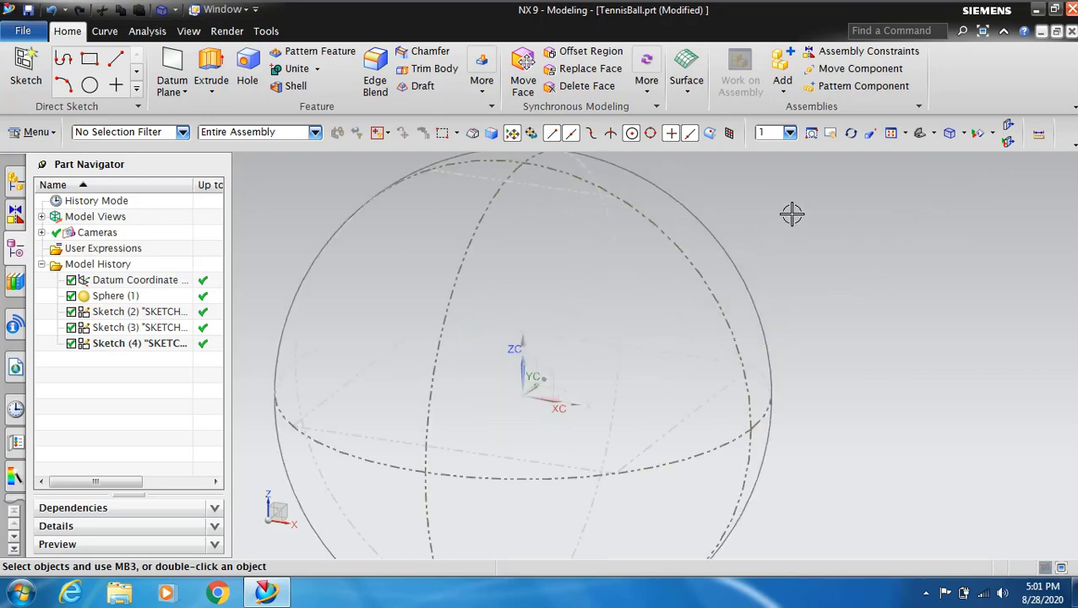
pyautogui.scroll(-2, 791, 253)
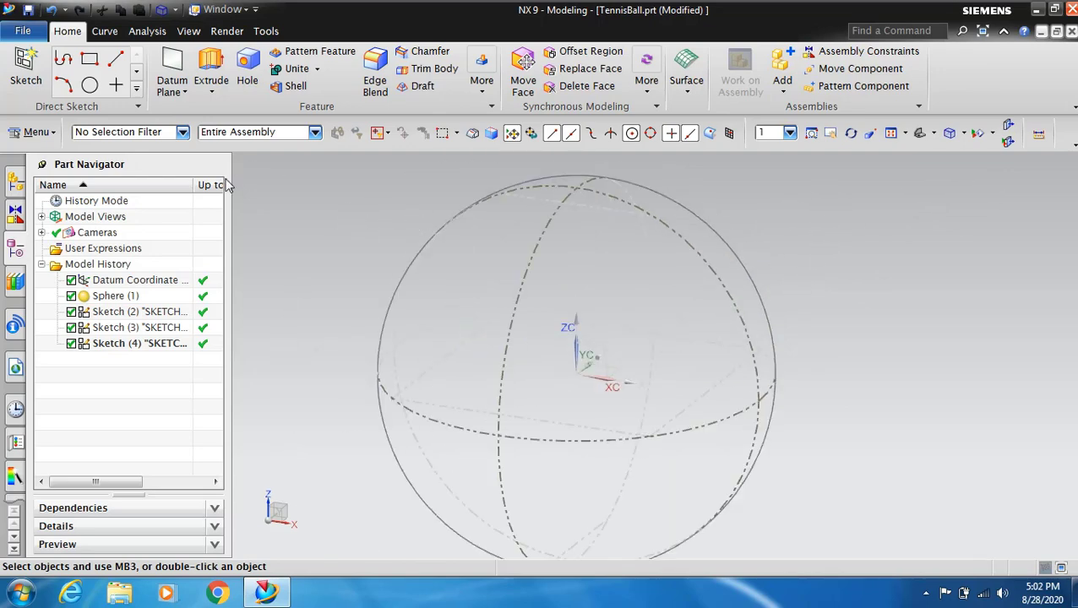
pyautogui.click(105, 31)
# - Start a Through Points studio spline and pick its first three points on the sketch lines
pyautogui.click(227, 72)
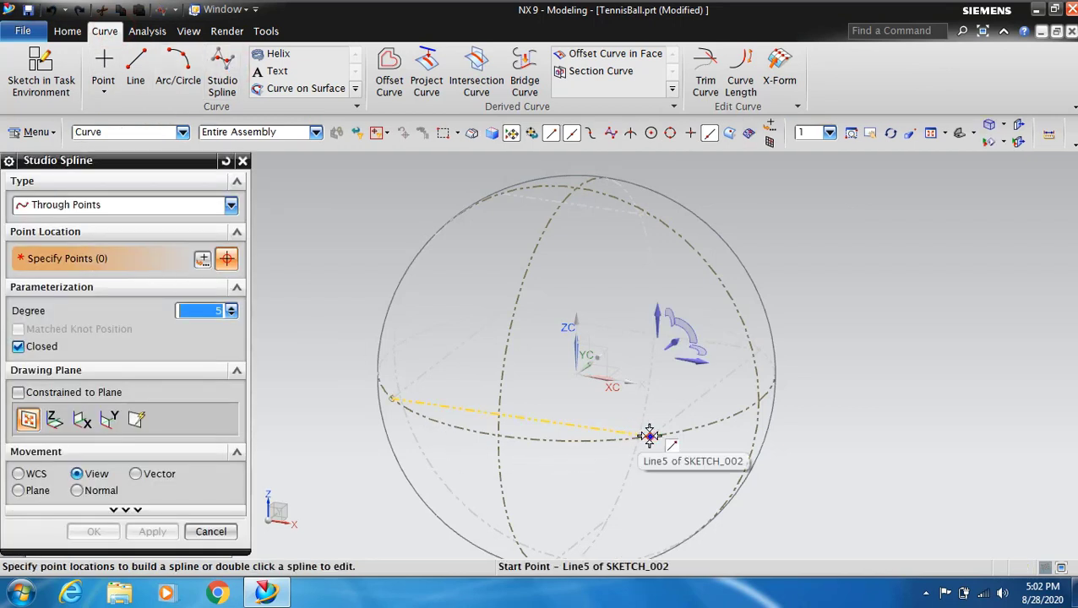
pyautogui.click(723, 433)
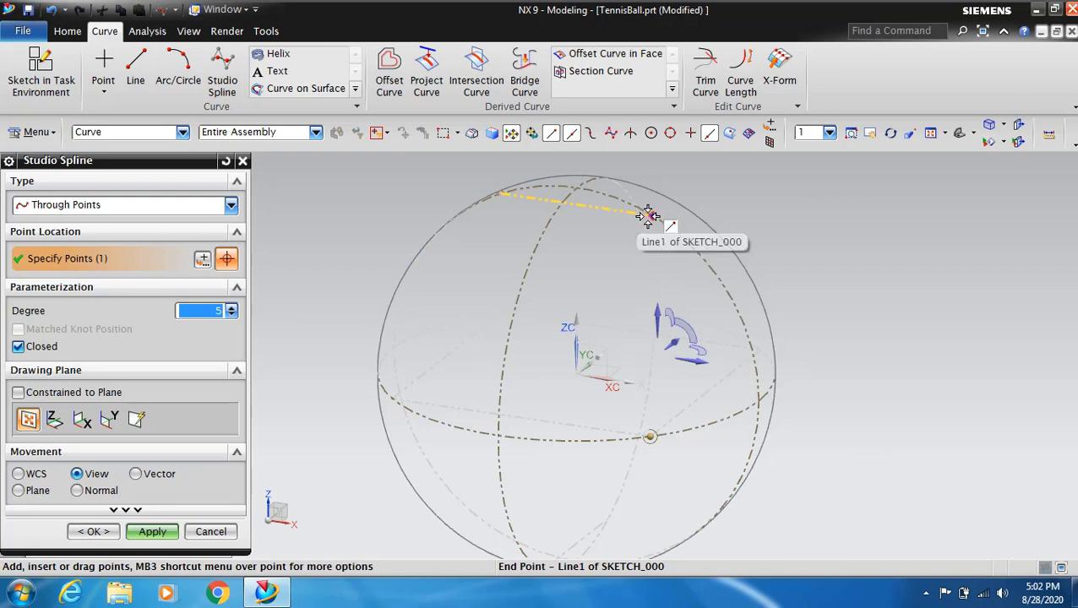
pyautogui.click(649, 214)
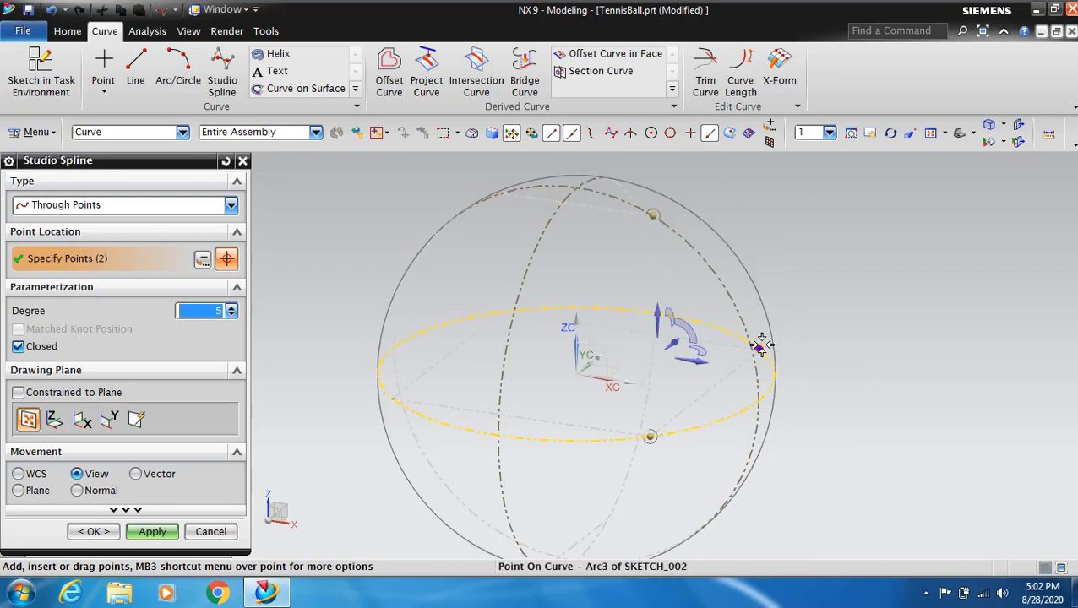
pyautogui.scroll(3, 755, 355)
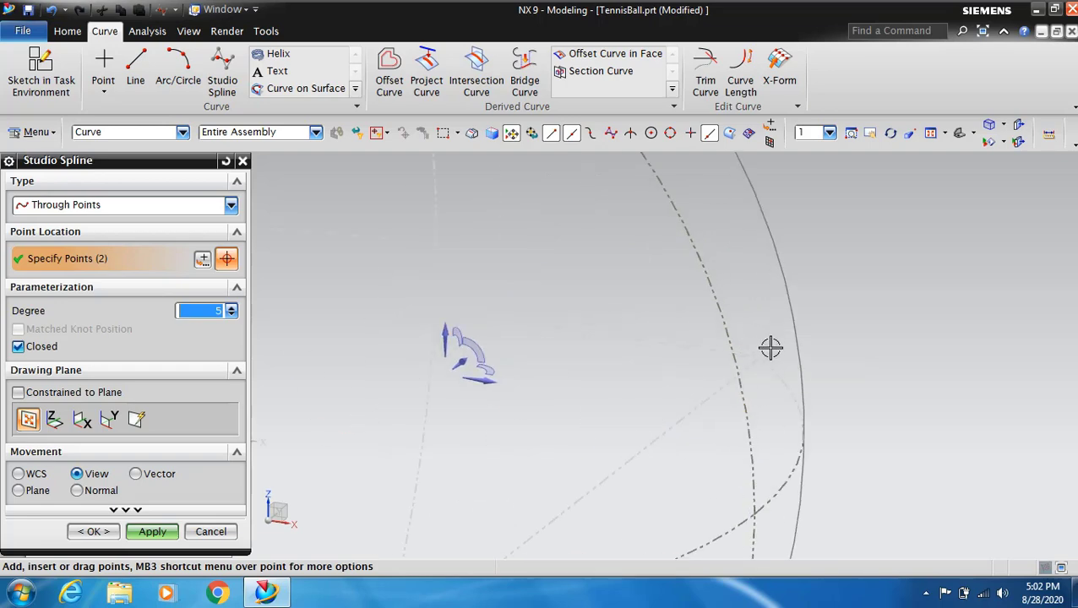
pyautogui.click(757, 359)
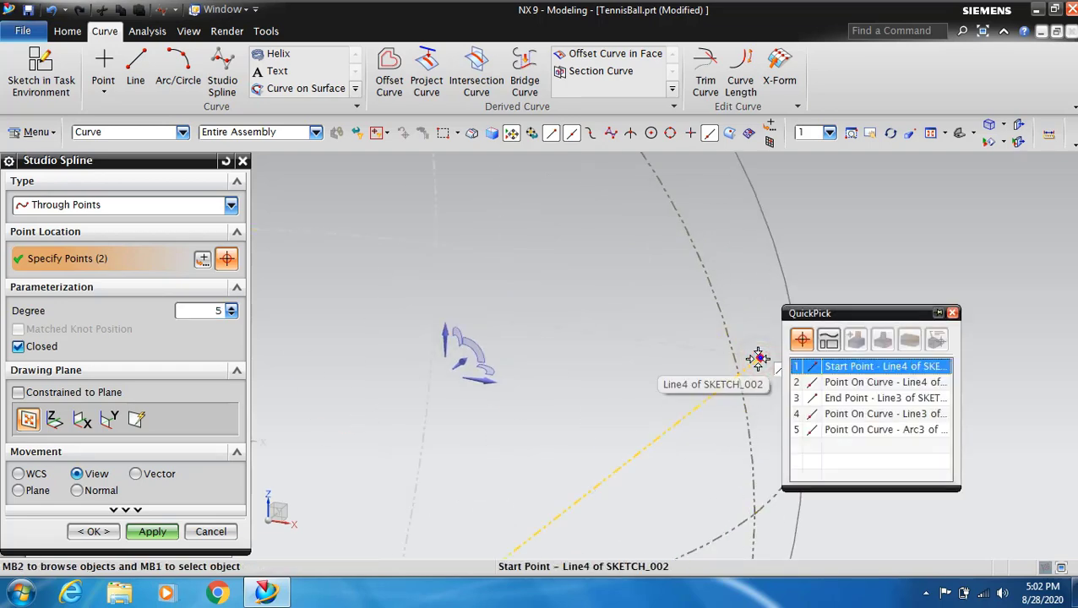
pyautogui.click(818, 368)
pyautogui.scroll(-3, 832, 369)
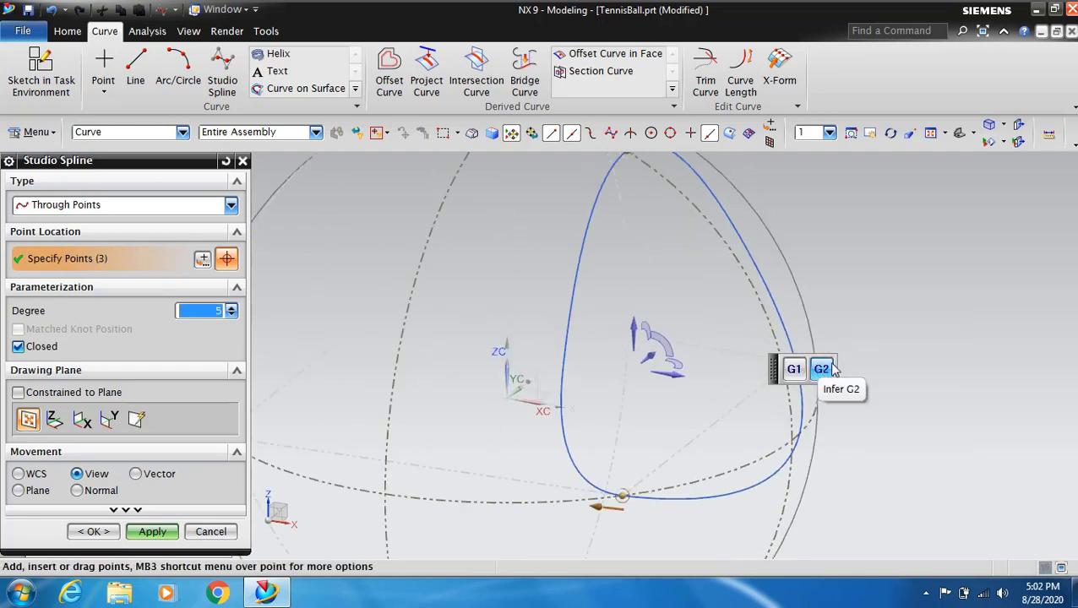
pyautogui.scroll(-2, 832, 369)
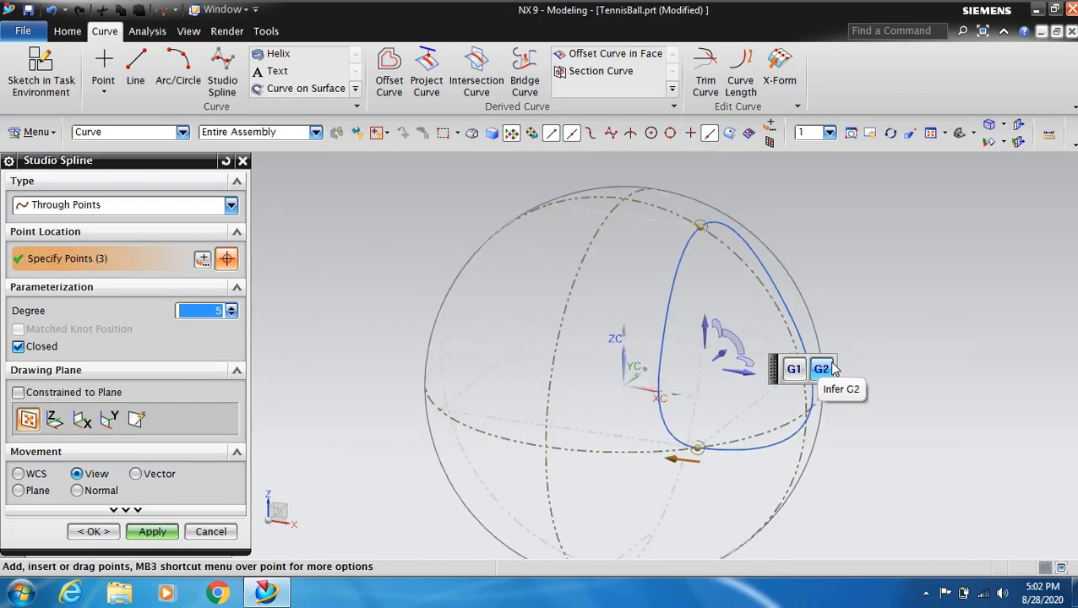
# - Uncheck Closed, orbit, and add spline points four to six, including Line6's end and the top arc point
pyautogui.click(19, 347)
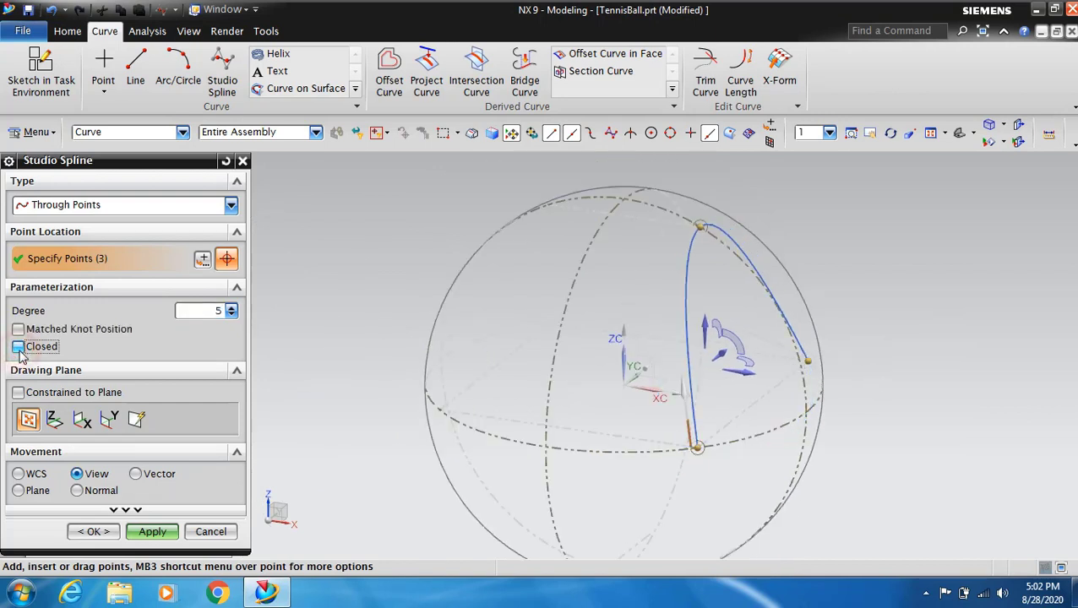
pyautogui.scroll(1, 909, 363)
pyautogui.scroll(1, 908, 363)
pyautogui.click(889, 136)
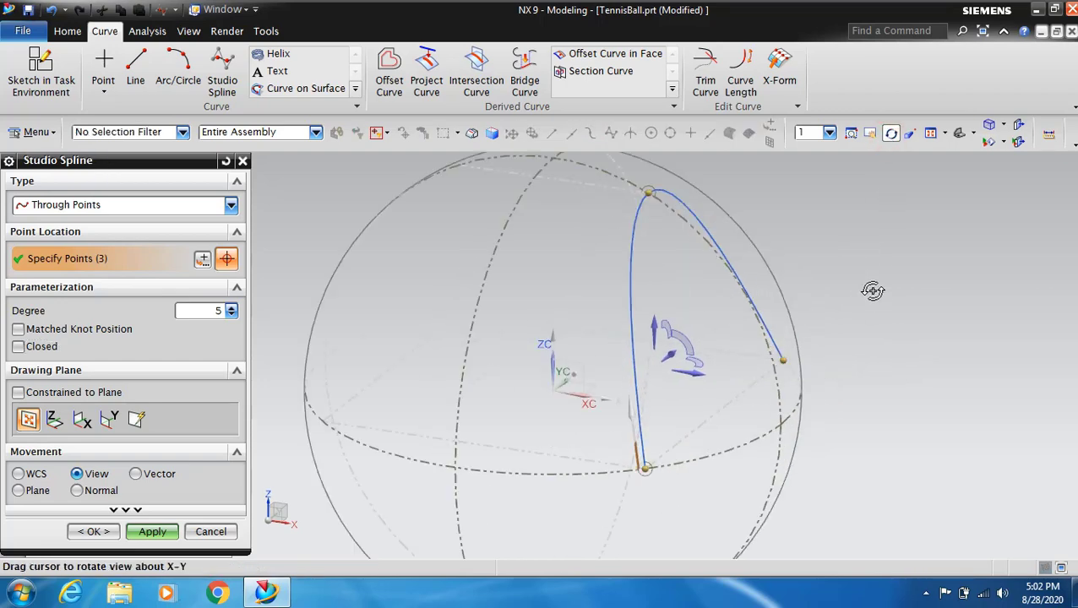
pyautogui.moveTo(859, 291)
pyautogui.mouseDown()
pyautogui.moveTo(778, 307)
pyautogui.moveTo(856, 337)
pyautogui.mouseUp()
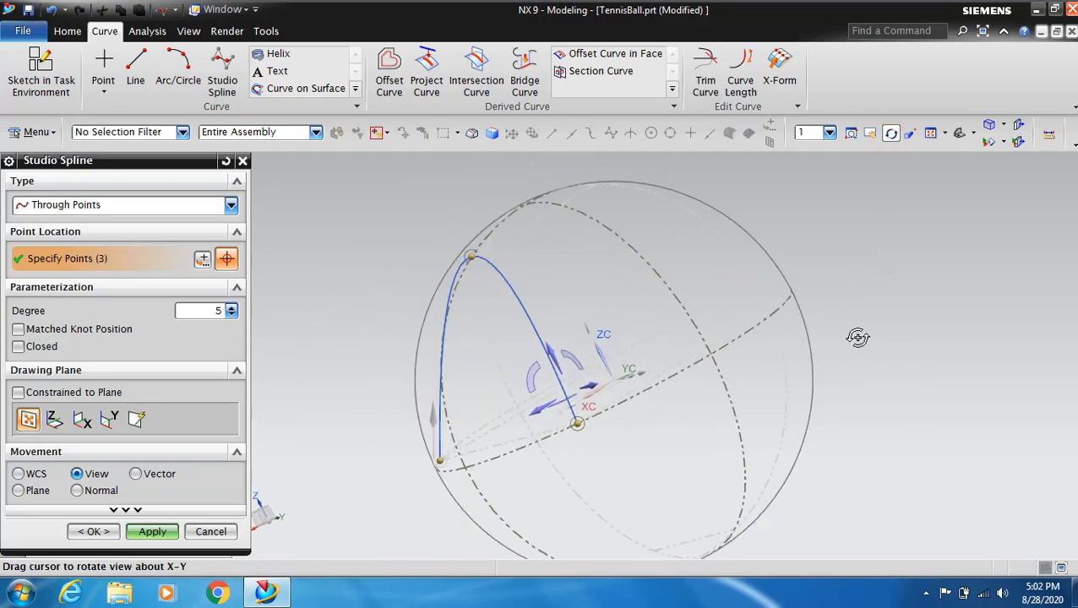
pyautogui.click(890, 135)
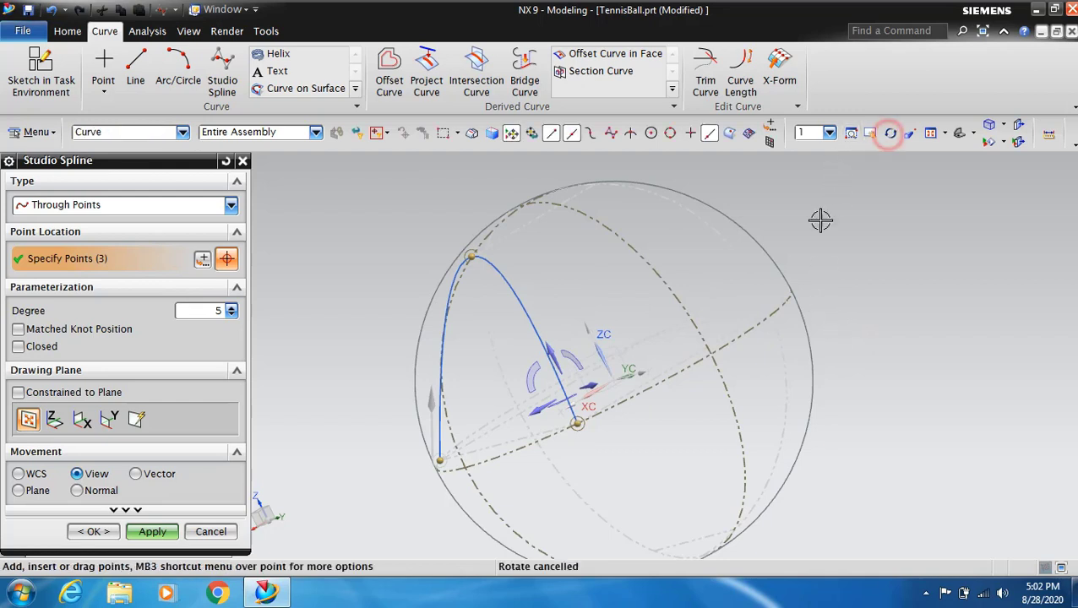
pyautogui.click(728, 530)
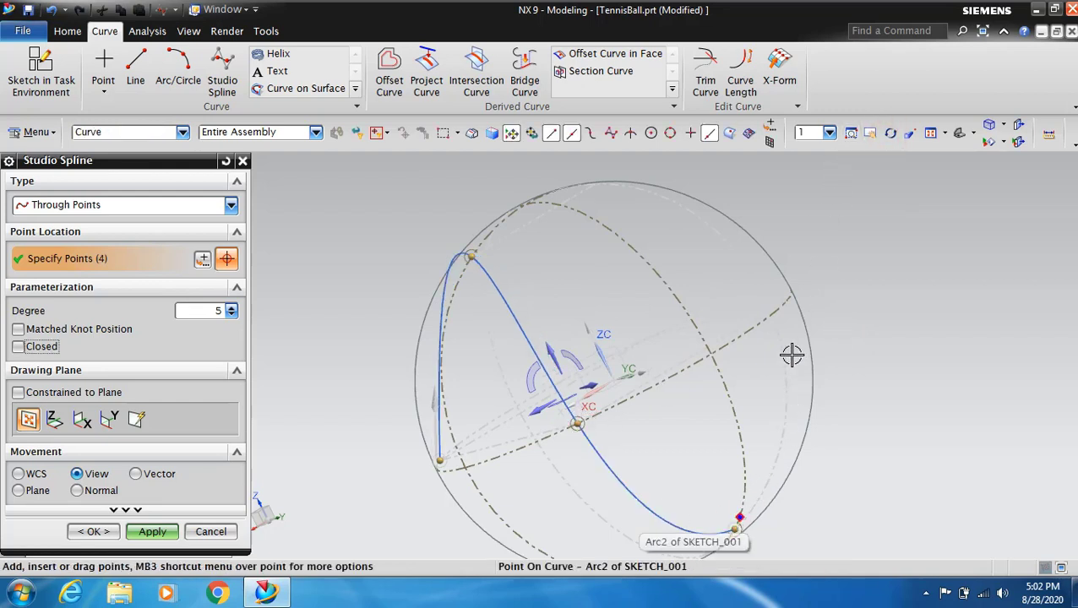
pyautogui.click(785, 299)
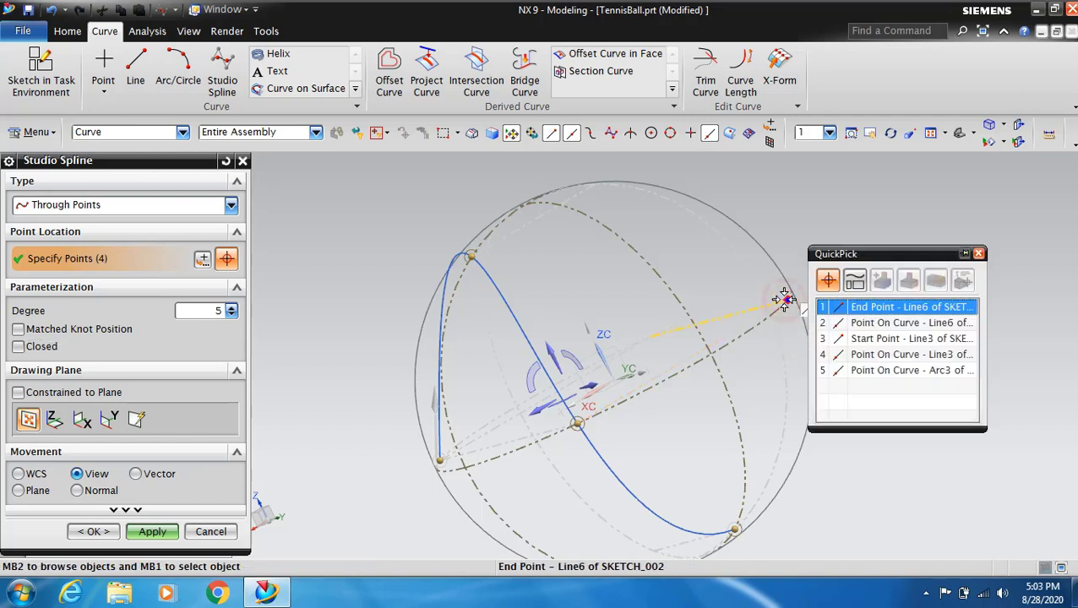
pyautogui.click(857, 306)
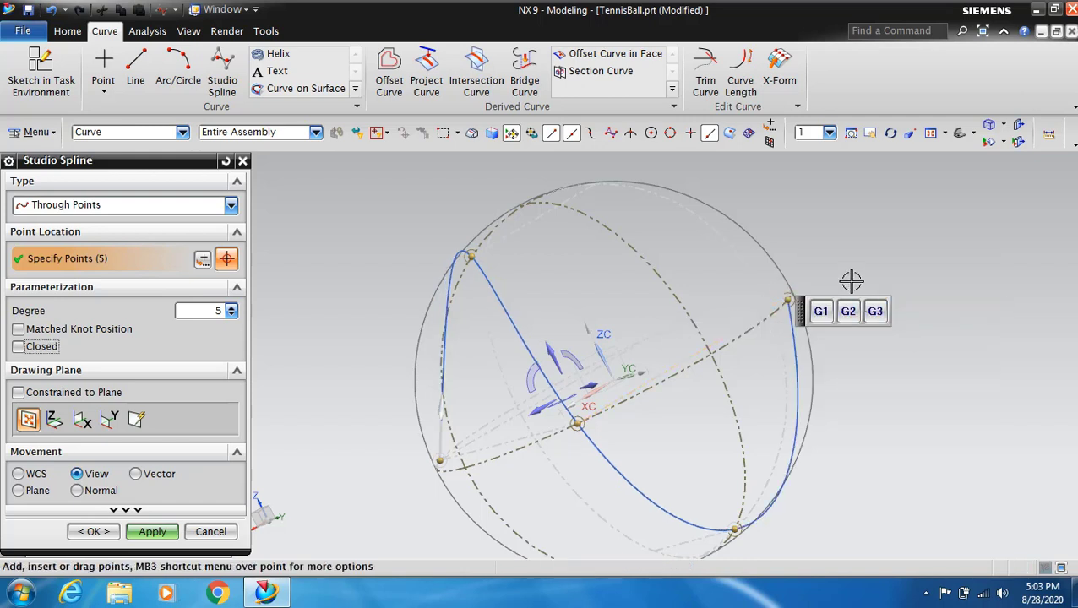
pyautogui.click(594, 183)
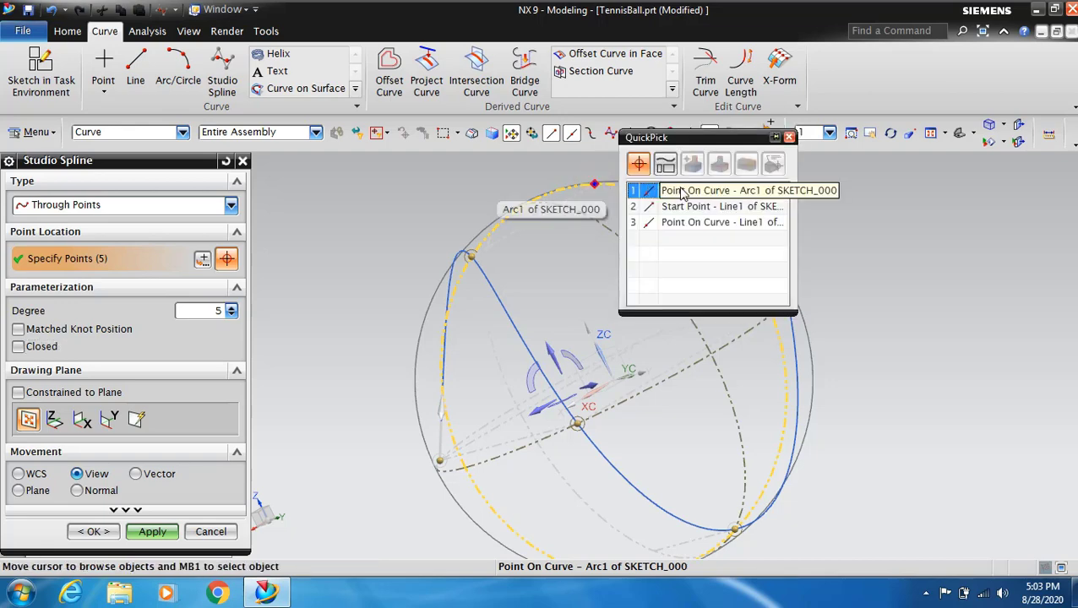
pyautogui.click(685, 208)
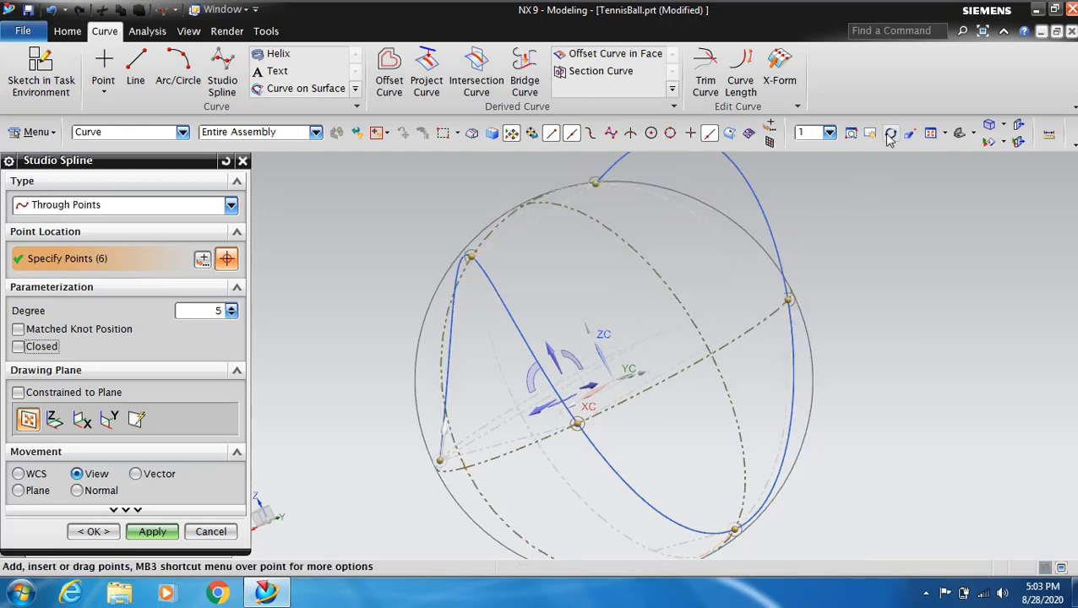
# - Orbit around the sphere and add the seventh and eighth spline points
pyautogui.moveTo(879, 245)
pyautogui.mouseDown(button='middle')
pyautogui.moveTo(811, 243)
pyautogui.moveTo(787, 258)
pyautogui.moveTo(795, 288)
pyautogui.mouseUp(button='middle')
pyautogui.moveTo(845, 261); pyautogui.dragTo(890, 133, button='middle')
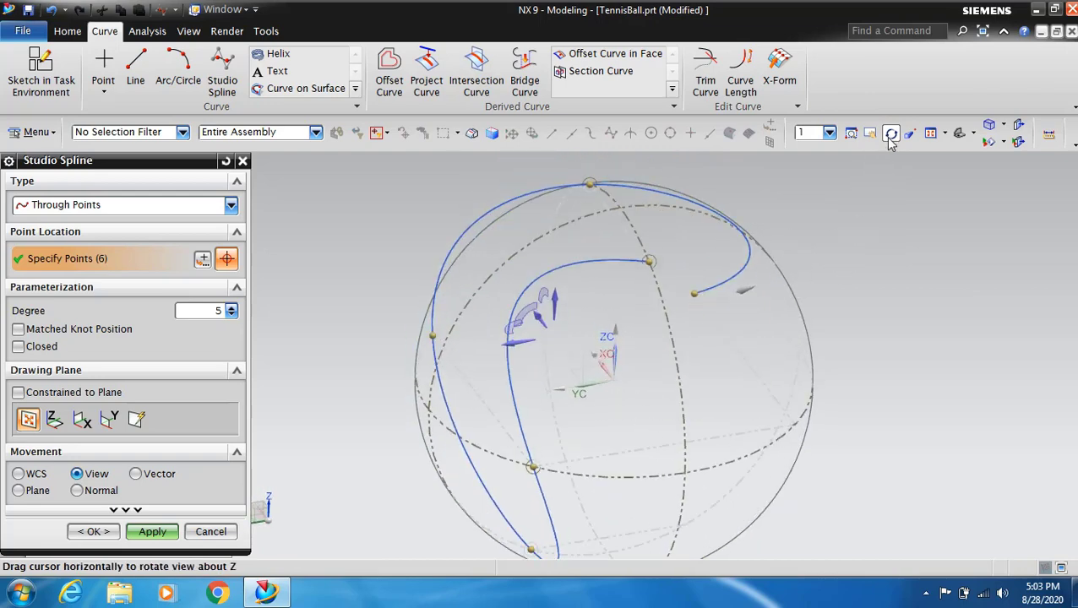
pyautogui.click(798, 425)
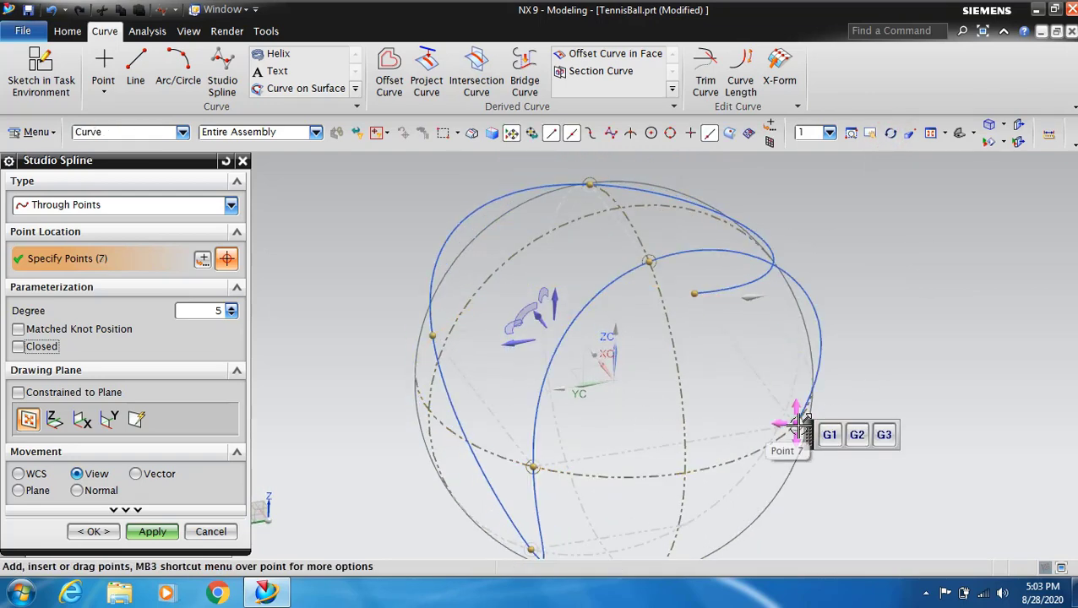
pyautogui.scroll(-1, 847, 355)
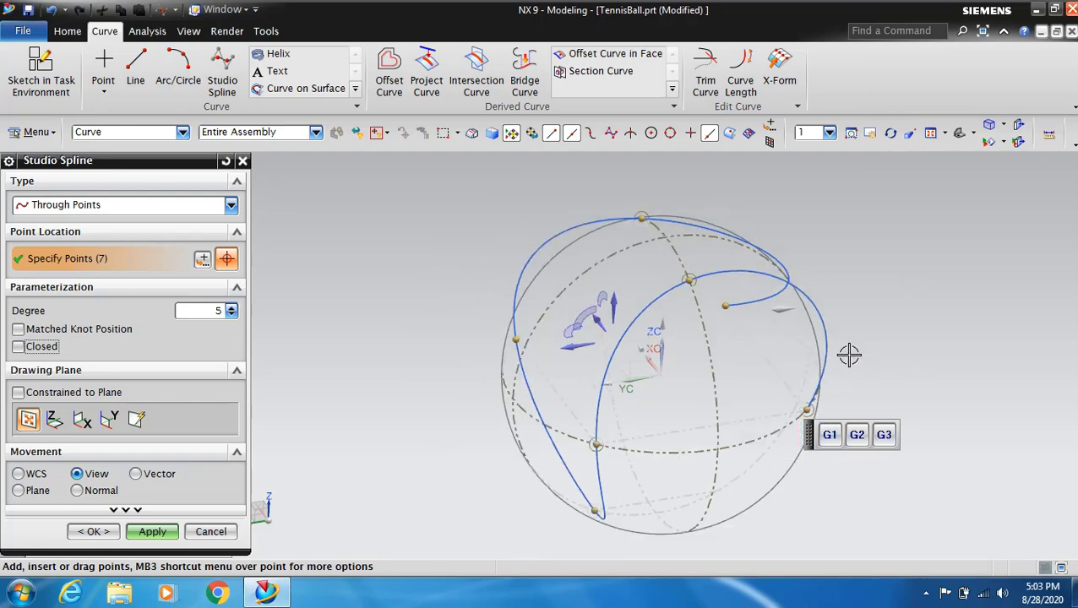
pyautogui.click(891, 132)
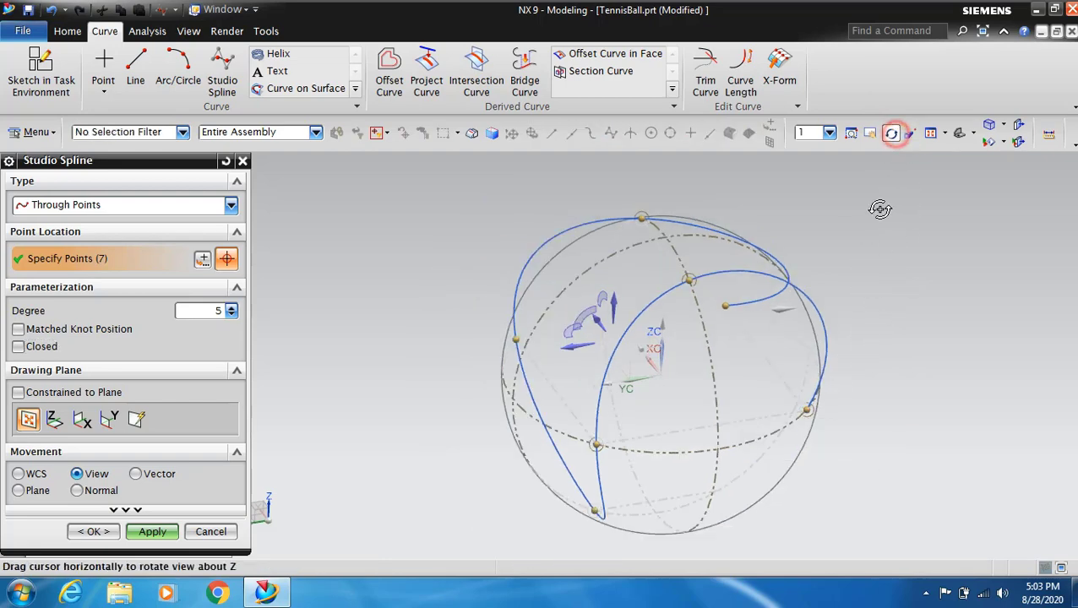
pyautogui.moveTo(869, 321)
pyautogui.mouseDown()
pyautogui.moveTo(889, 332)
pyautogui.moveTo(866, 315)
pyautogui.moveTo(780, 320)
pyautogui.moveTo(797, 326)
pyautogui.mouseUp()
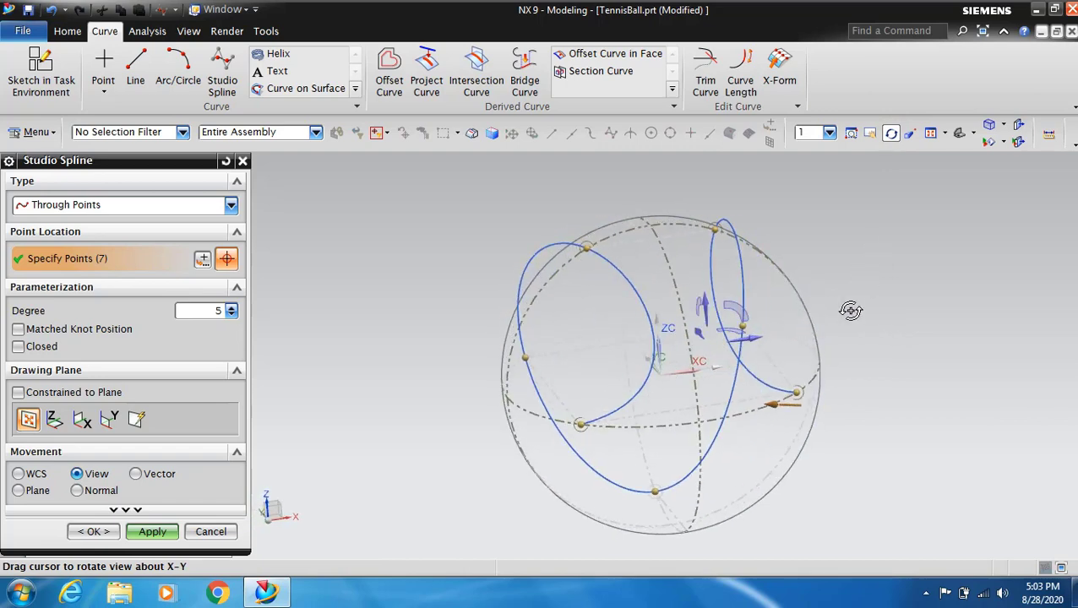
pyautogui.click(891, 135)
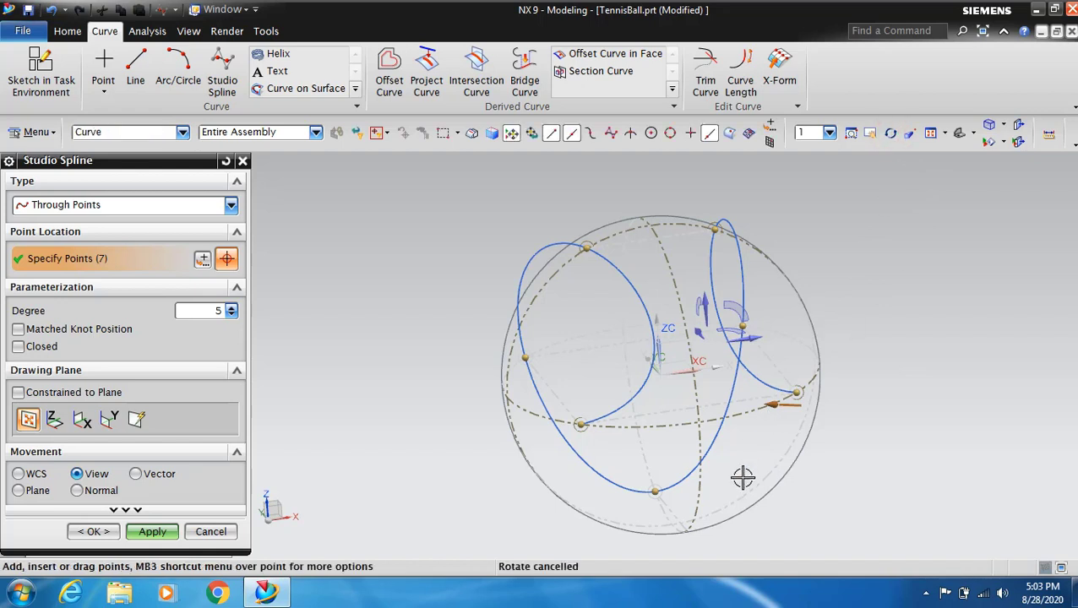
pyautogui.click(685, 529)
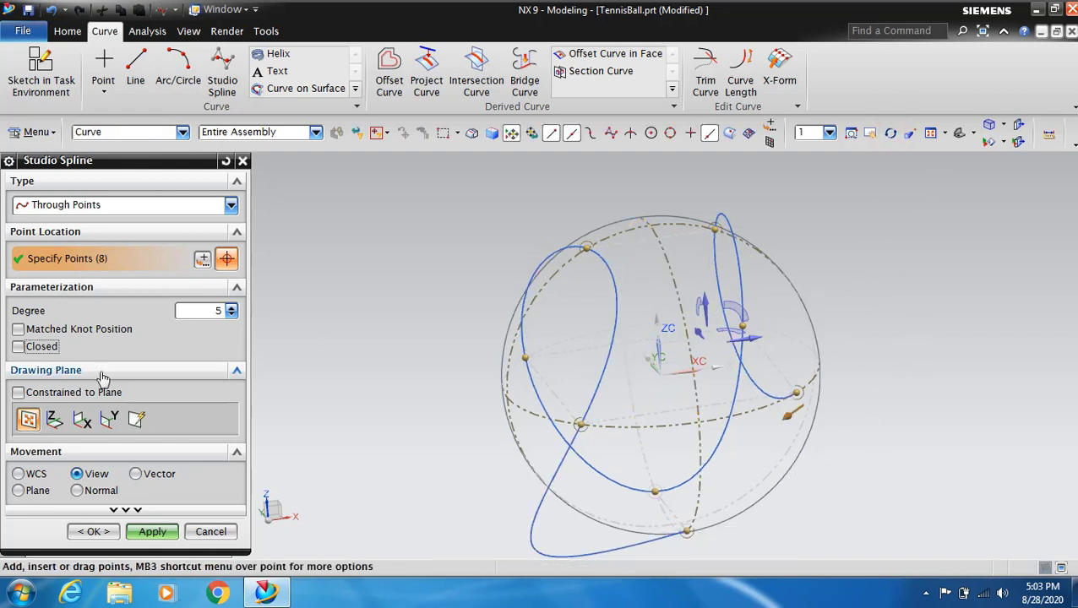
# - Make the spline closed, inspect the seam loop, and create it
pyautogui.click(18, 347)
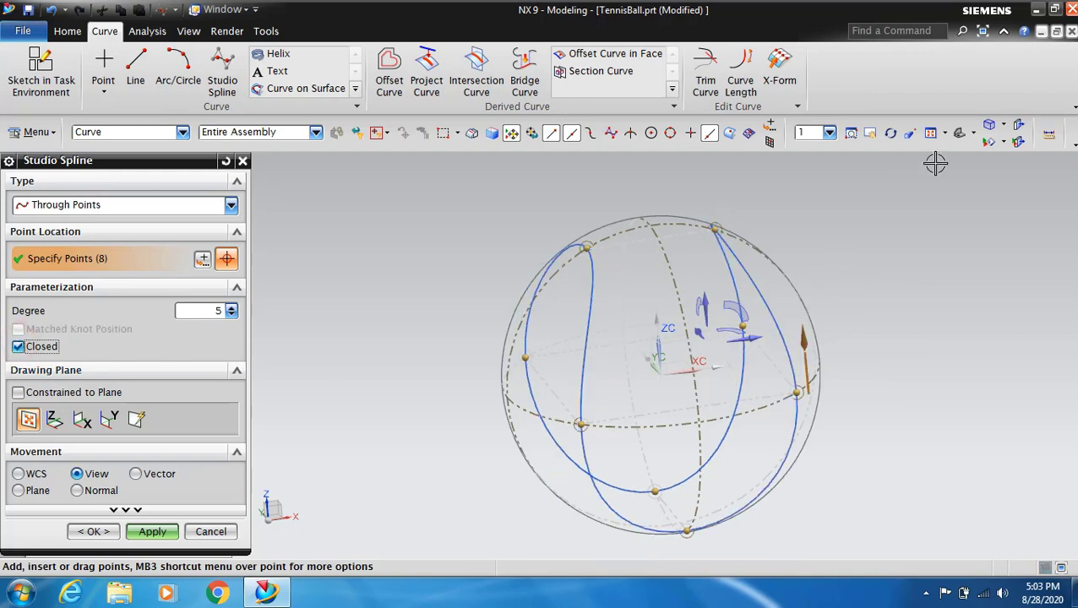
pyautogui.click(890, 132)
pyautogui.moveTo(859, 272)
pyautogui.mouseDown()
pyautogui.moveTo(771, 226)
pyautogui.moveTo(581, 294)
pyautogui.mouseUp()
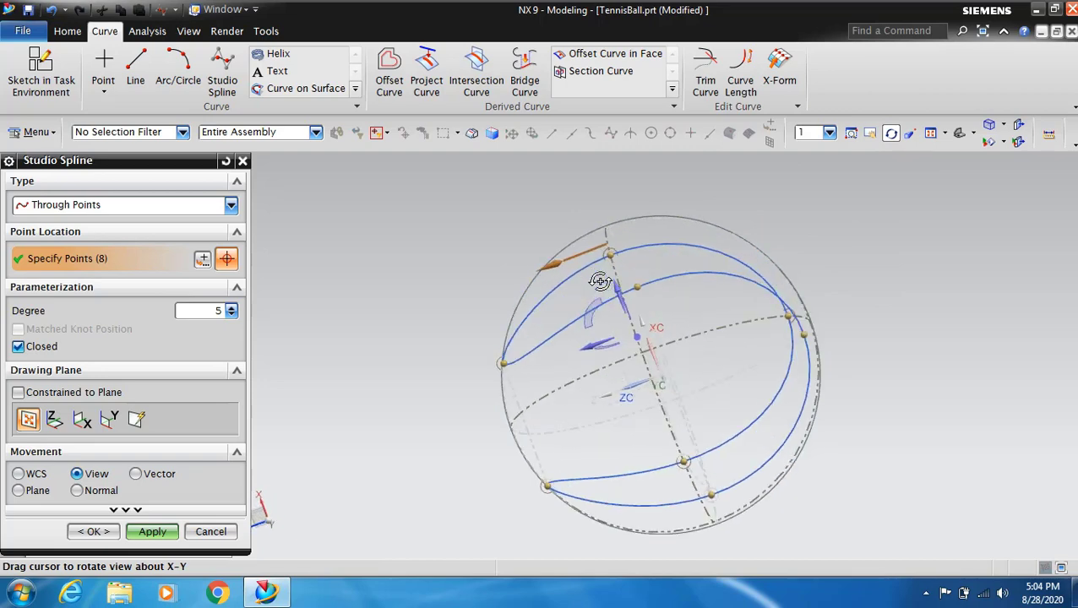
pyautogui.click(891, 134)
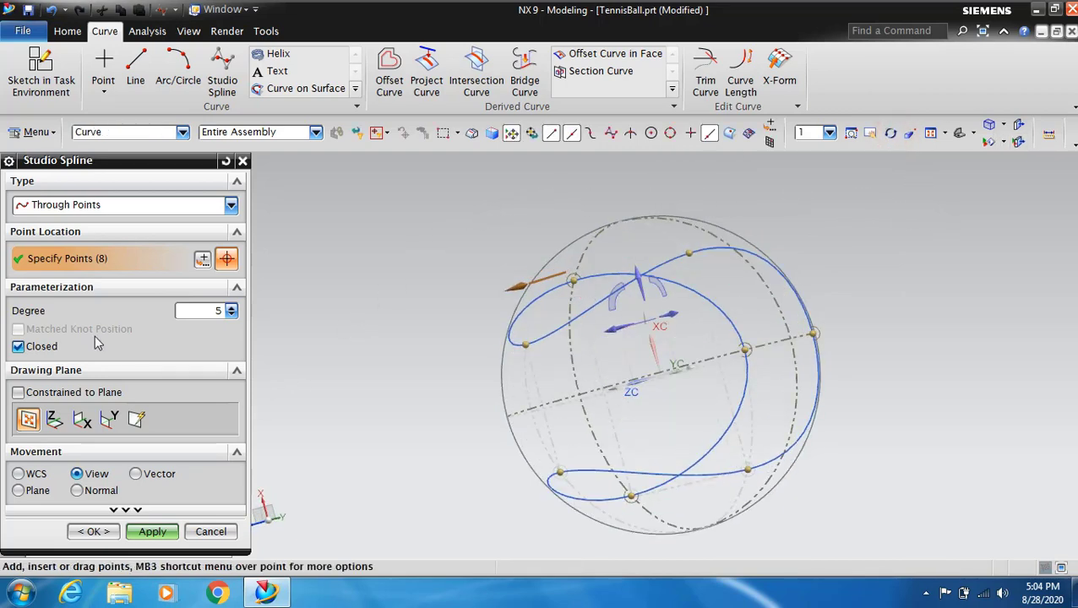
pyautogui.click(166, 532)
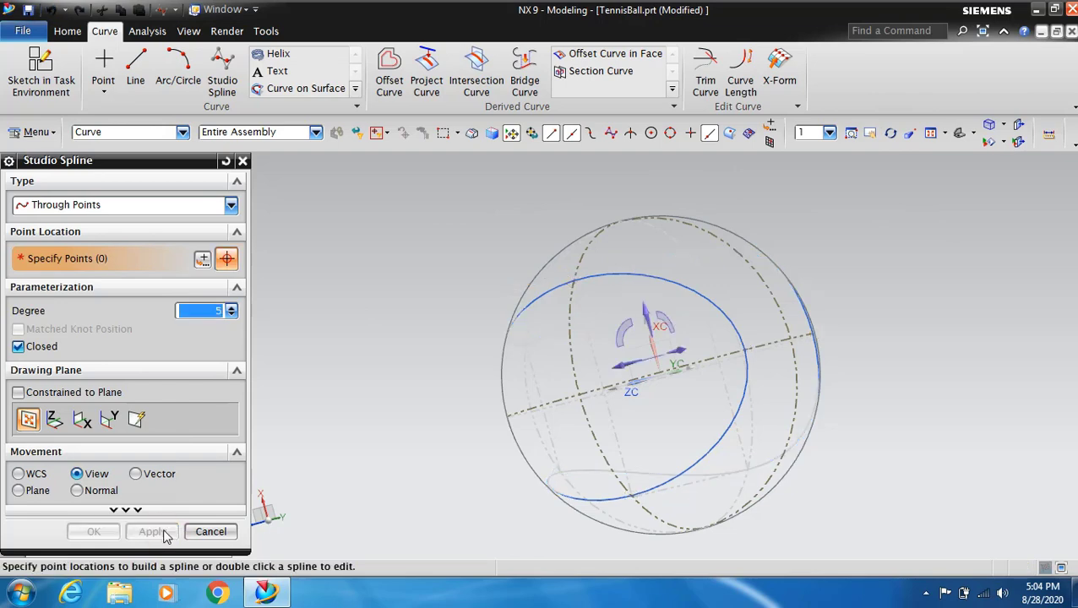
pyautogui.click(215, 533)
# - Orbit the view around the sphere and seam
pyautogui.click(851, 133)
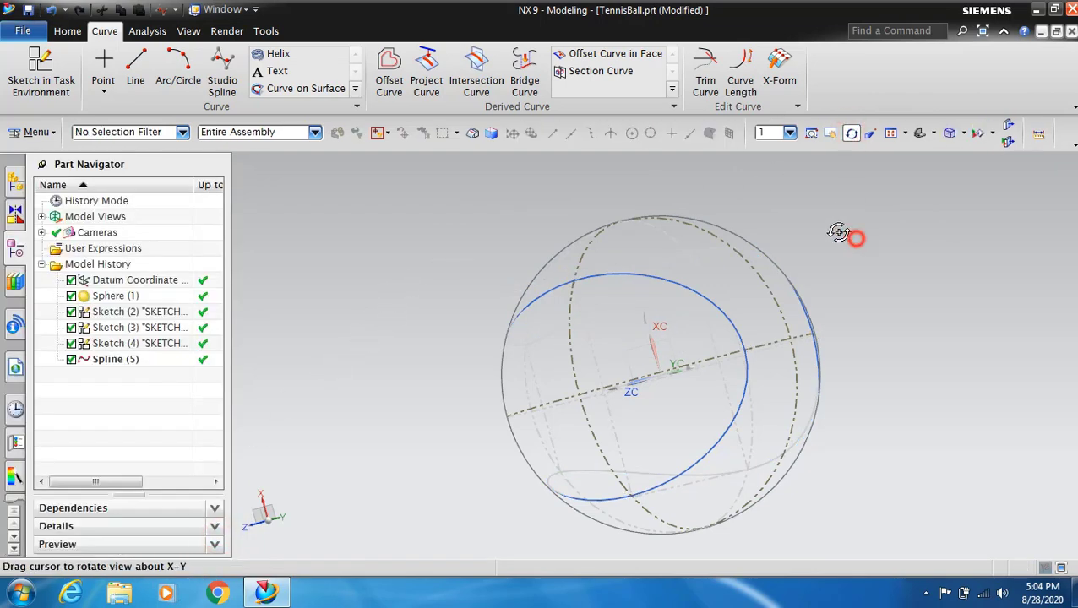
pyautogui.moveTo(854, 233)
pyautogui.mouseDown()
pyautogui.moveTo(661, 197)
pyautogui.moveTo(751, 197)
pyautogui.moveTo(847, 152)
pyautogui.mouseUp()
pyautogui.click(851, 134)
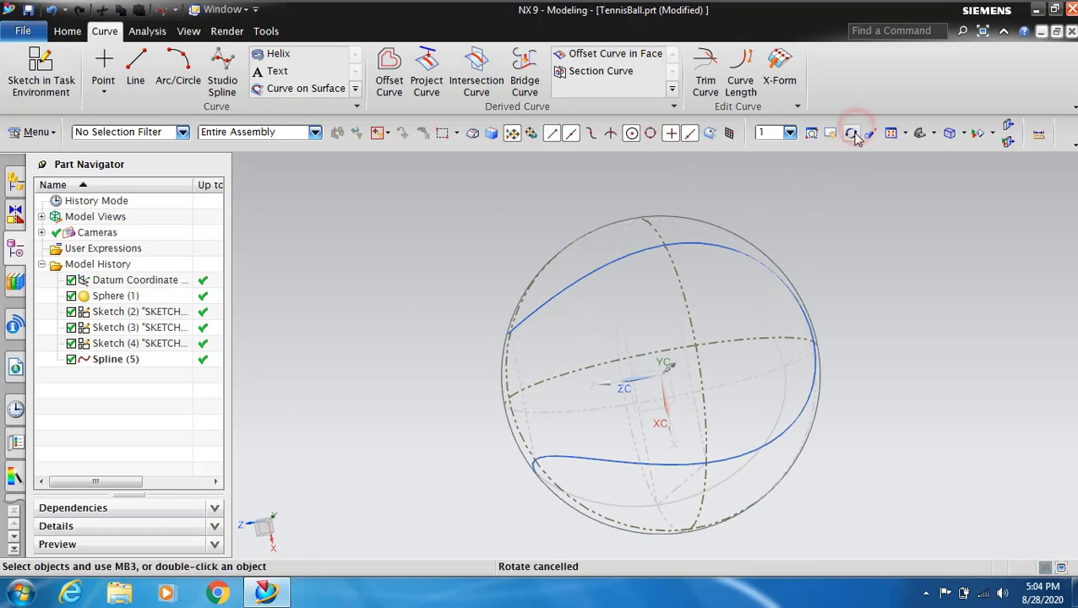
# - Switch to the Front then Right view and start a new sketch
pyautogui.click(67, 31)
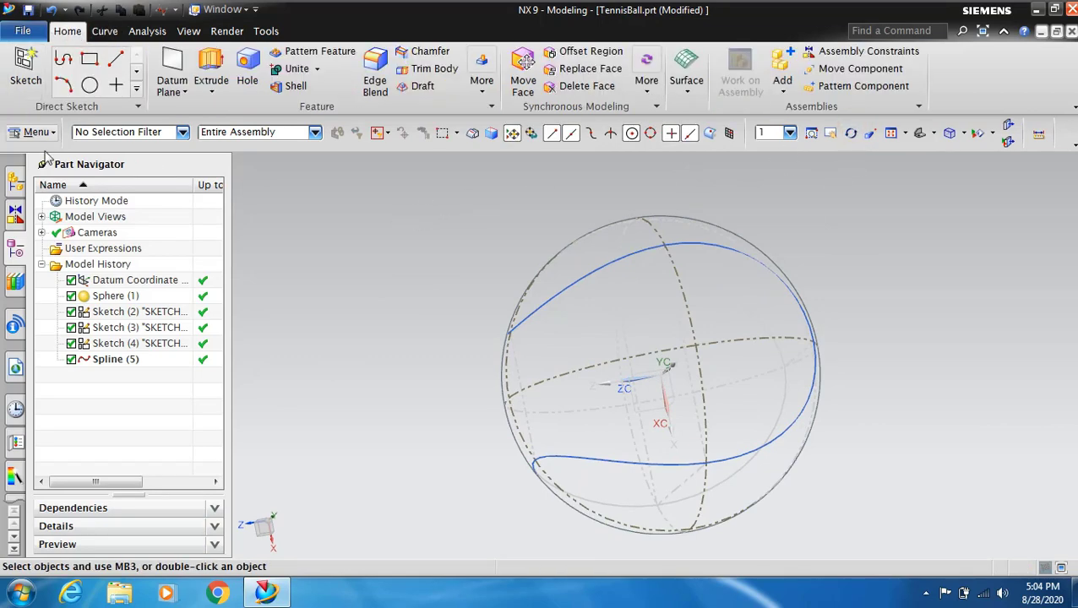
pyautogui.click(934, 133)
pyautogui.click(949, 183)
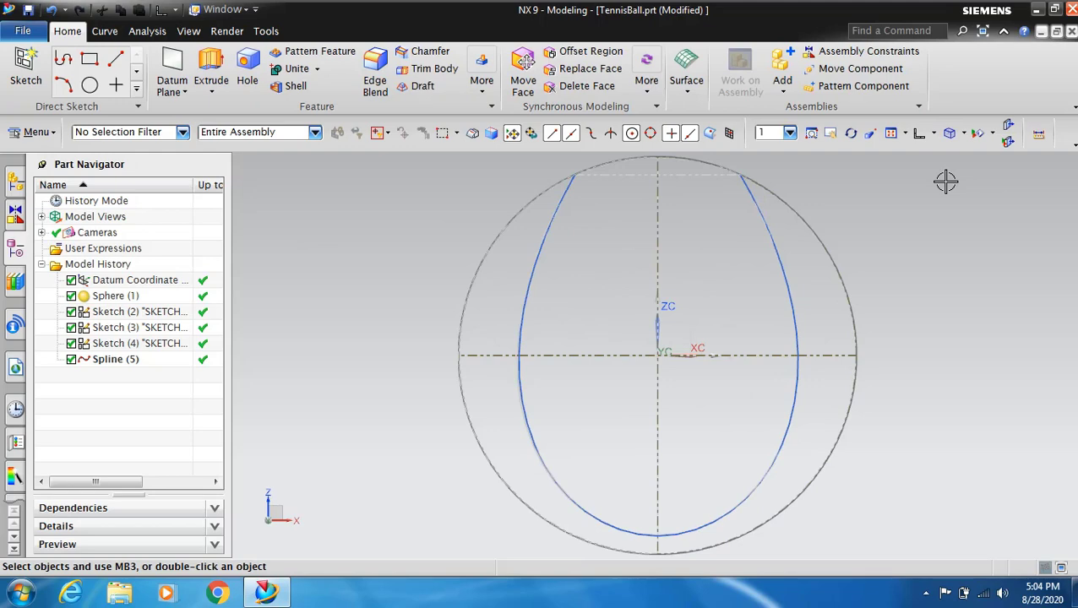
pyautogui.click(933, 133)
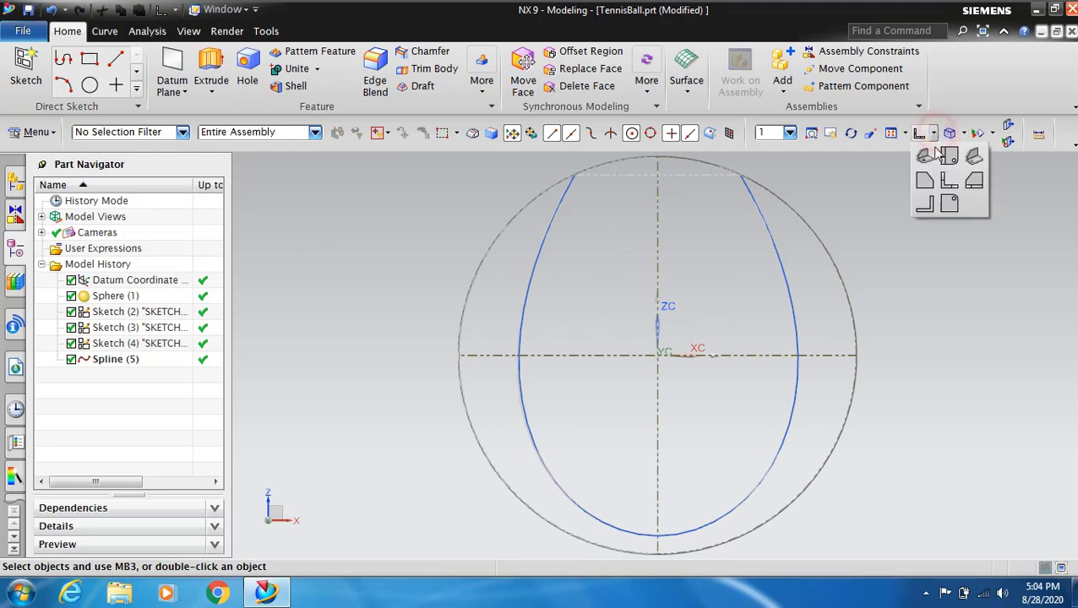
pyautogui.click(976, 182)
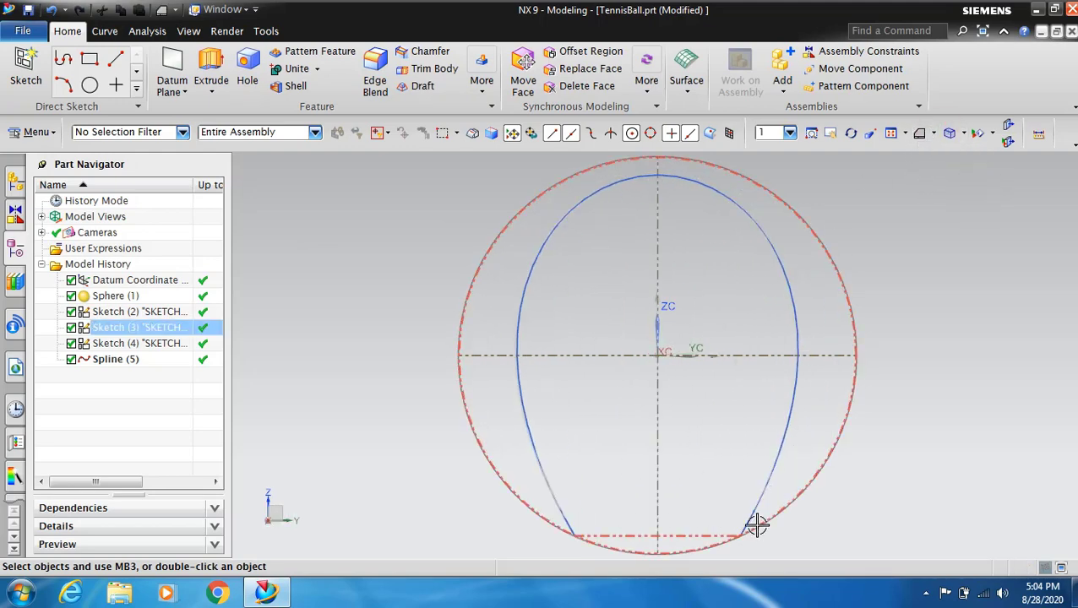
pyautogui.click(34, 76)
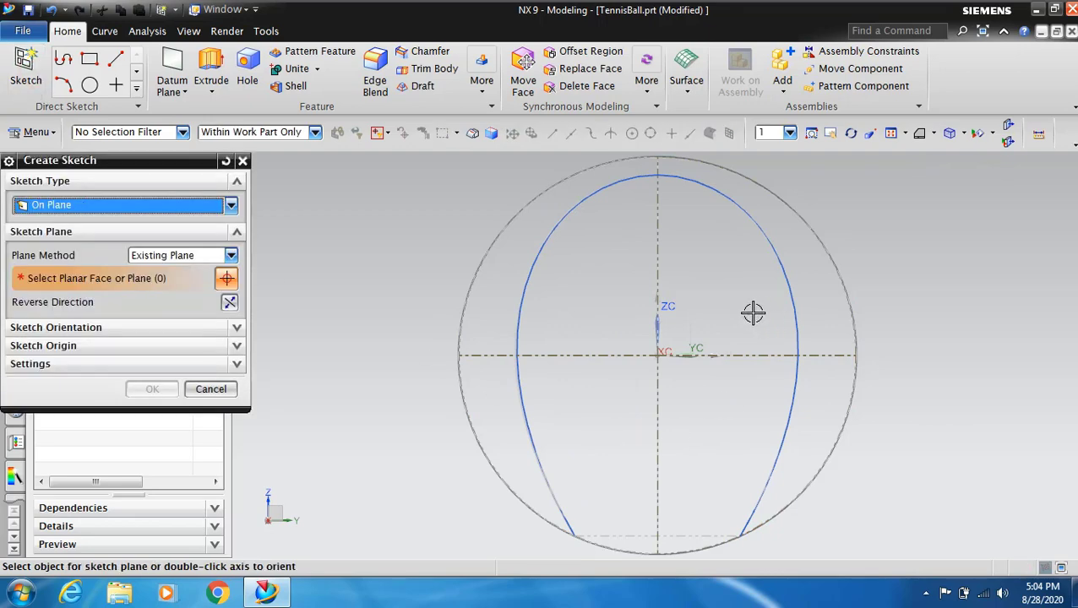
# - Create the sketch on the chosen plane and zoom in on the seam's lower end
pyautogui.click(693, 325)
pyautogui.click(152, 389)
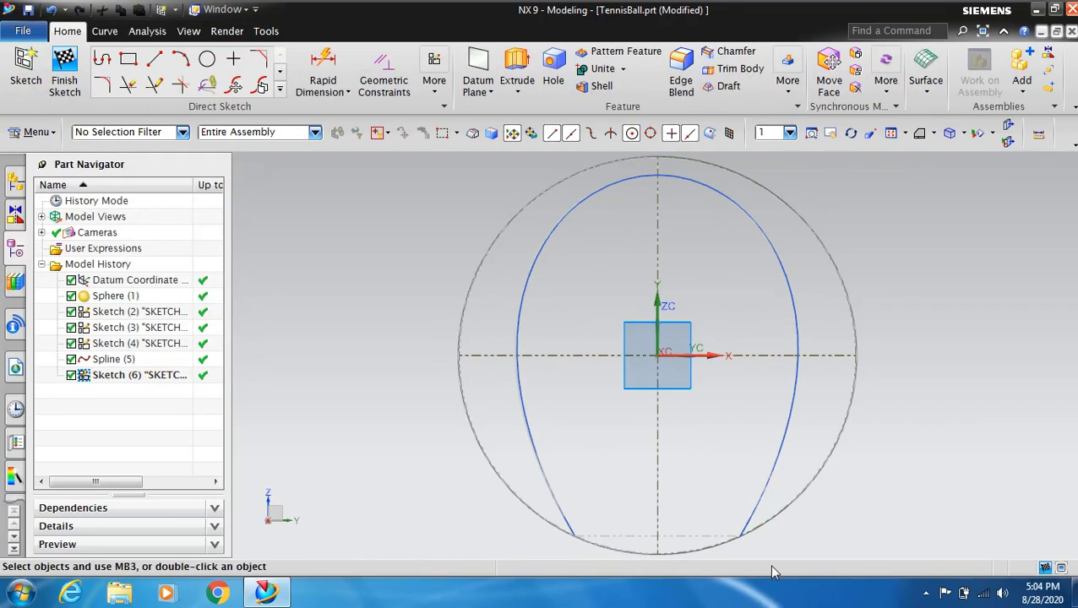
pyautogui.scroll(2, 755, 541)
pyautogui.scroll(2, 754, 540)
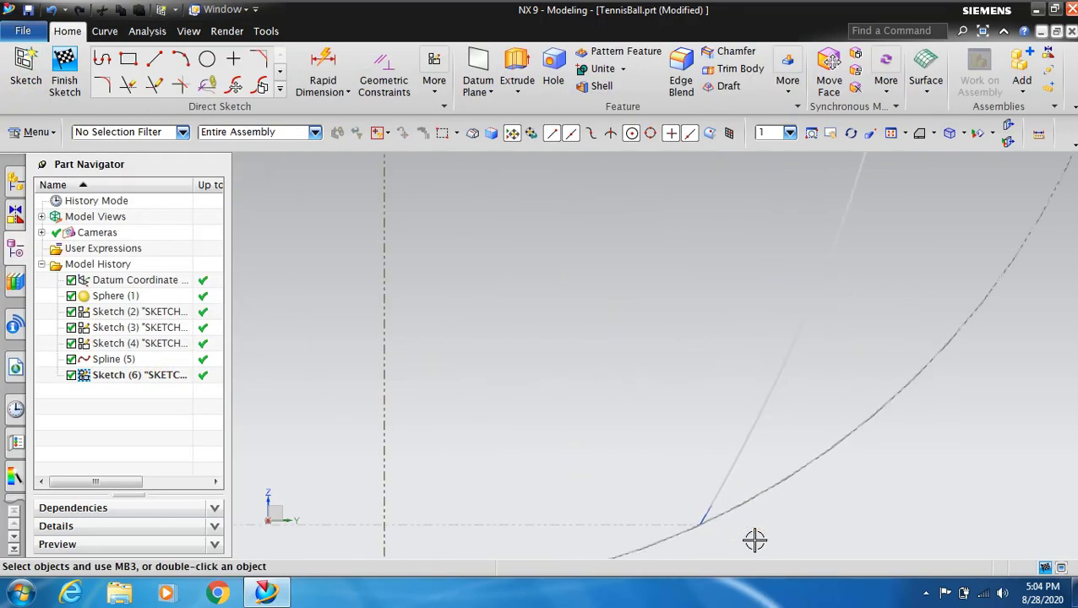
pyautogui.scroll(2, 754, 541)
# - Draw two 2.3 mm diameter circles 5 mm apart at the seam's lower end
pyautogui.press('o')
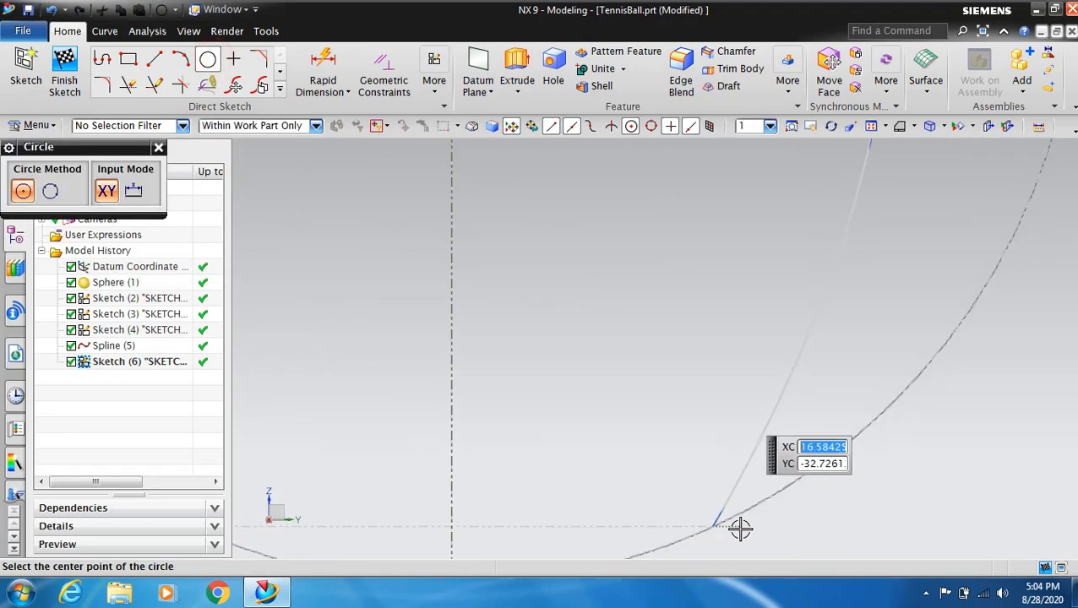
pyautogui.click(775, 532)
pyautogui.write('2.3')
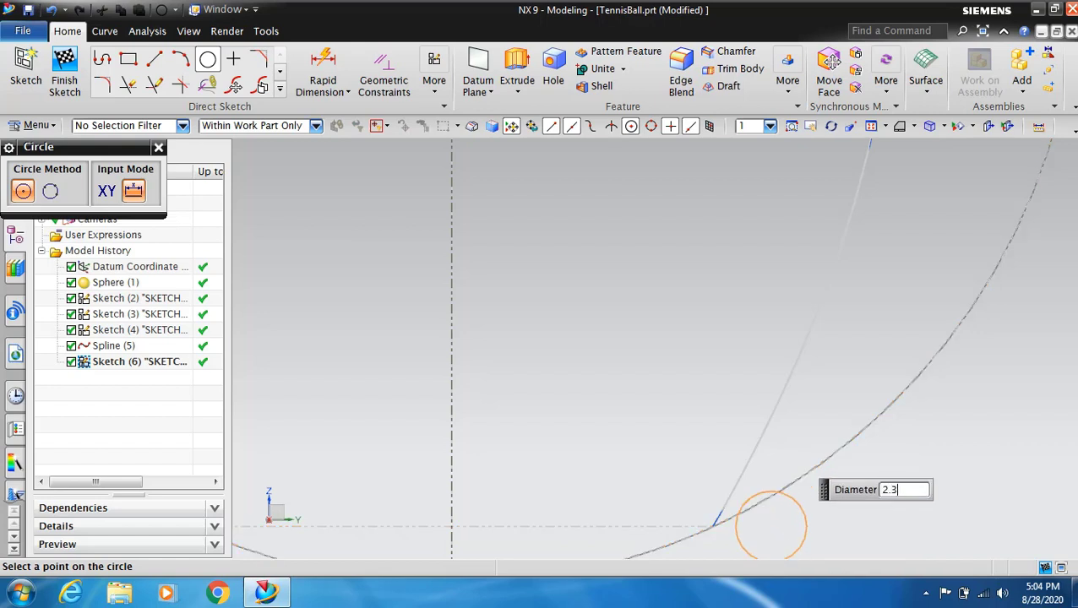
pyautogui.press('Return')
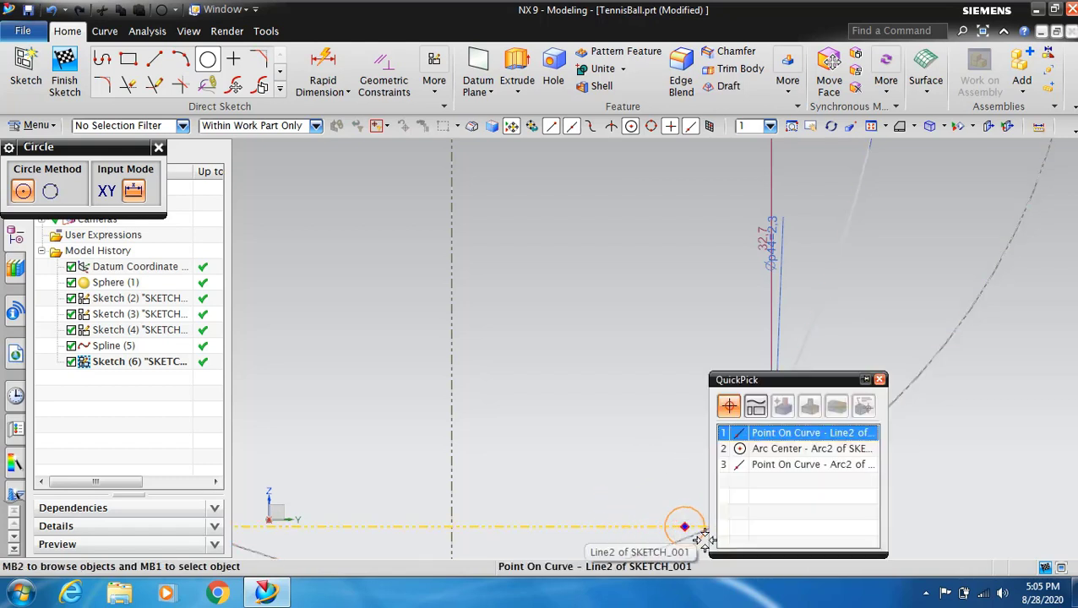
pyautogui.click(684, 528)
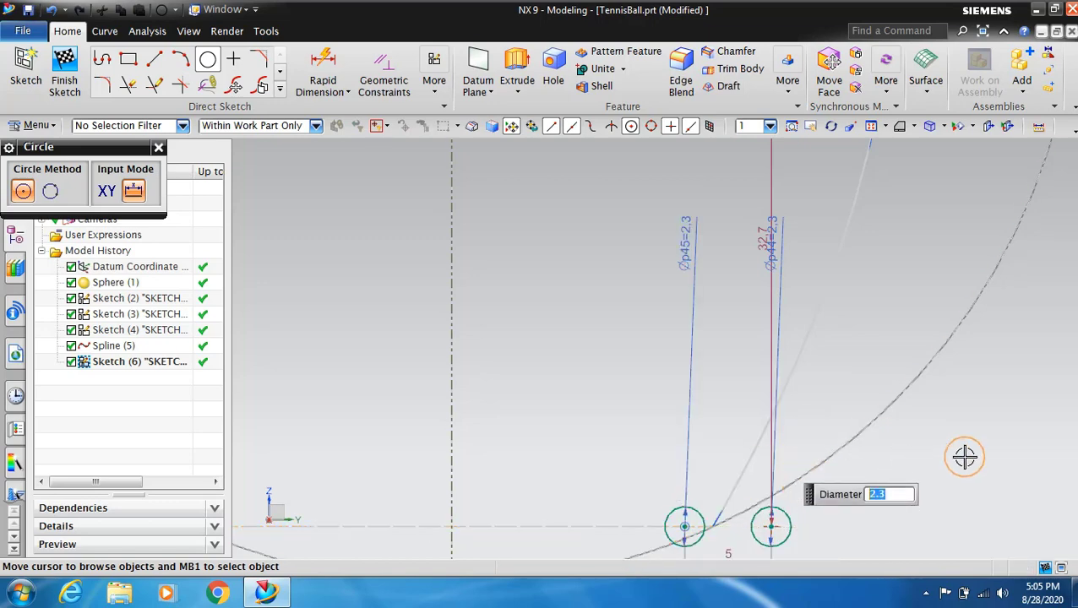
pyautogui.press('Escape')
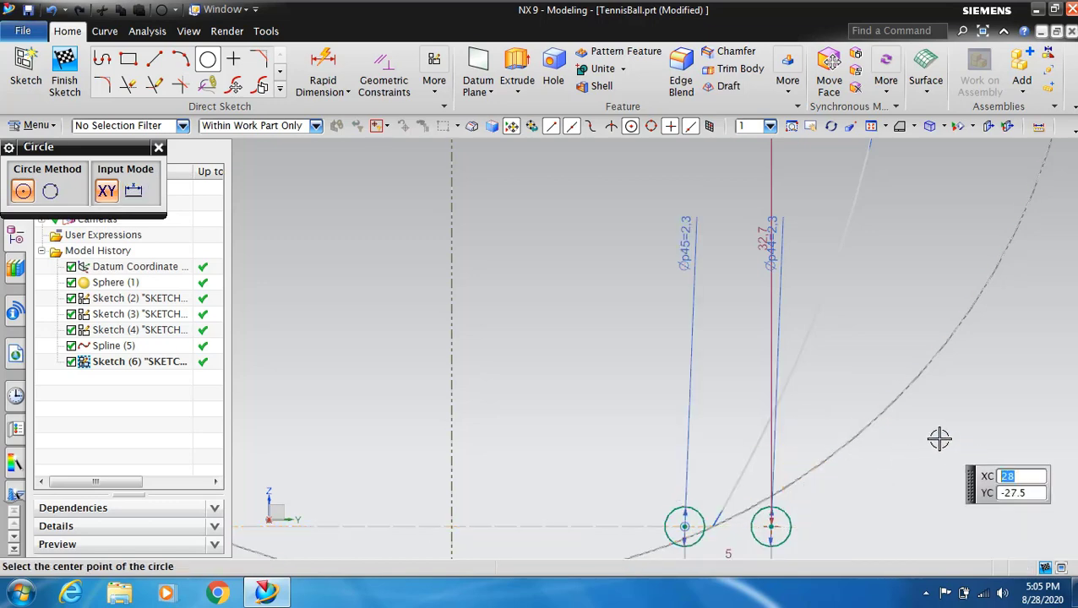
# - Zoom and pan to inspect the two circles, then exit the Circle tool
pyautogui.scroll(2, 921, 457)
pyautogui.scroll(-2, 882, 524)
pyautogui.scroll(-3, 879, 534)
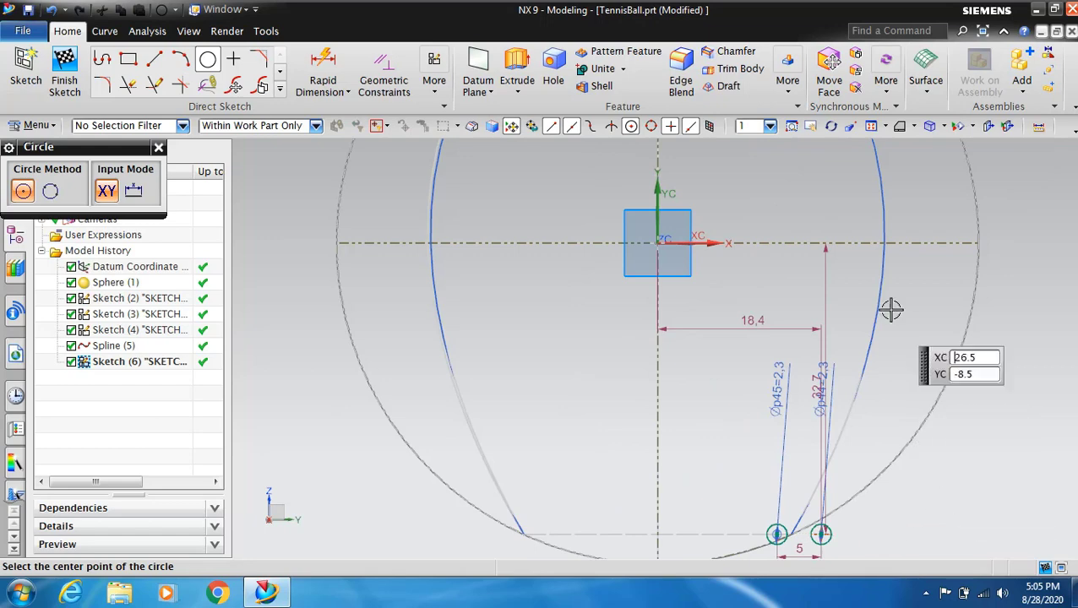
pyautogui.click(811, 125)
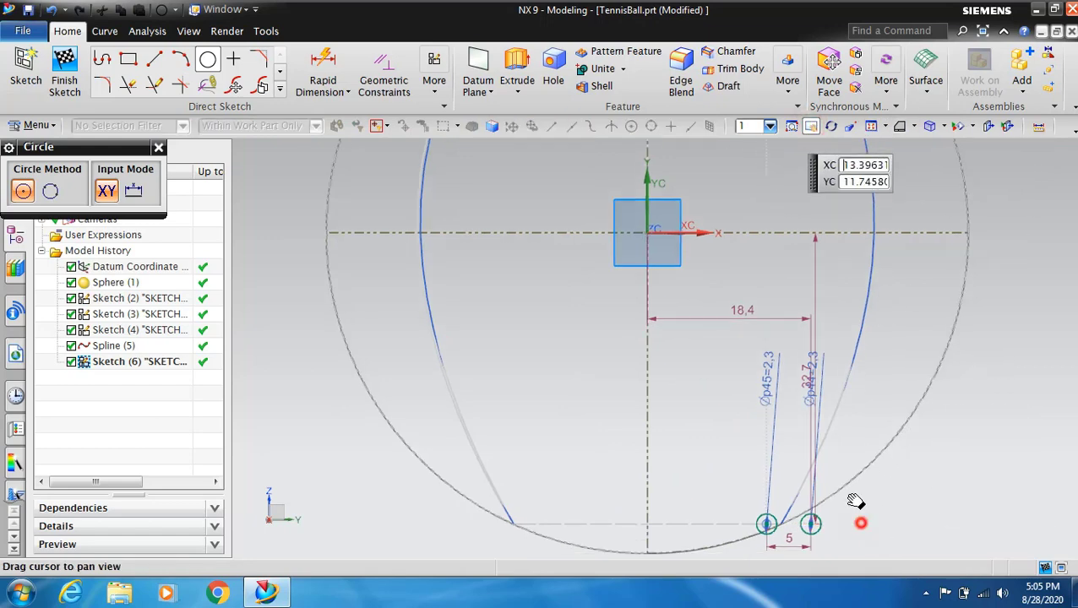
pyautogui.scroll(3, 854, 500)
pyautogui.scroll(2, 769, 409)
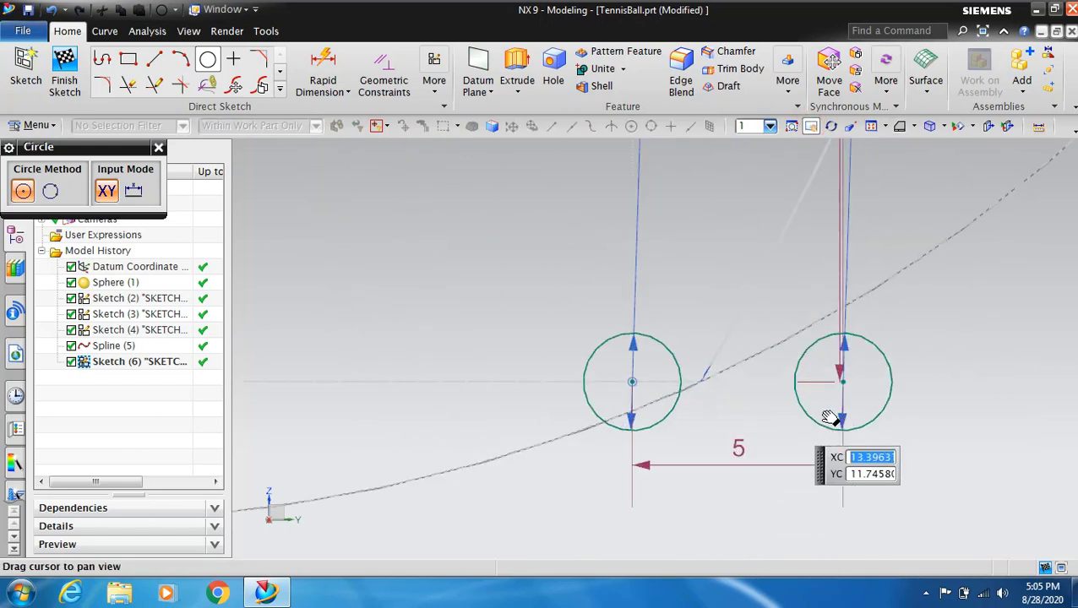
pyautogui.click(815, 125)
pyautogui.press('Escape')
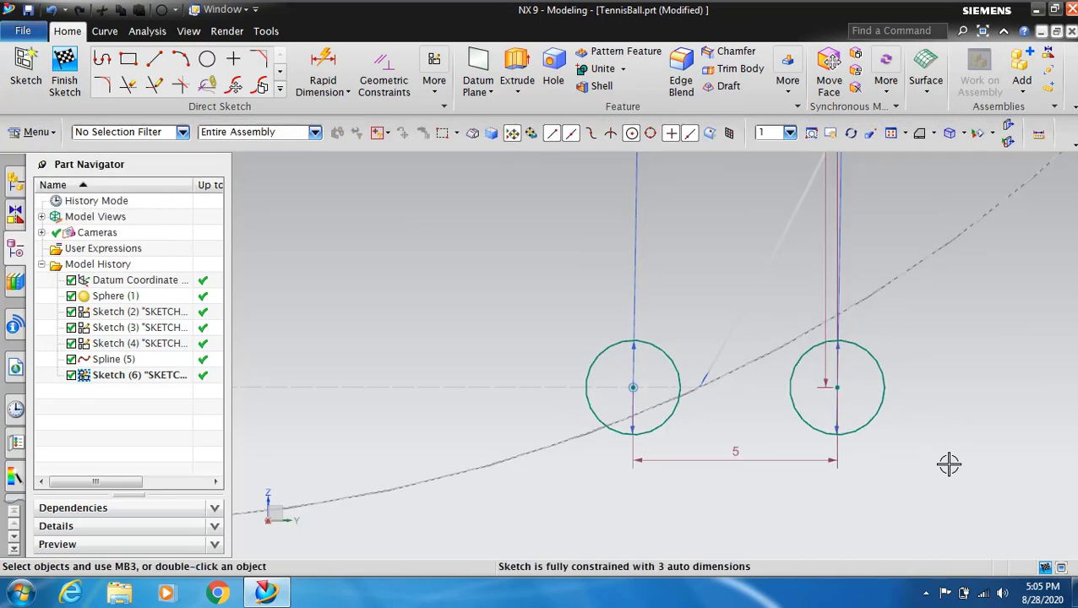
# - Change the circle spacing dimension from 5 to 2
pyautogui.doubleClick(733, 460)
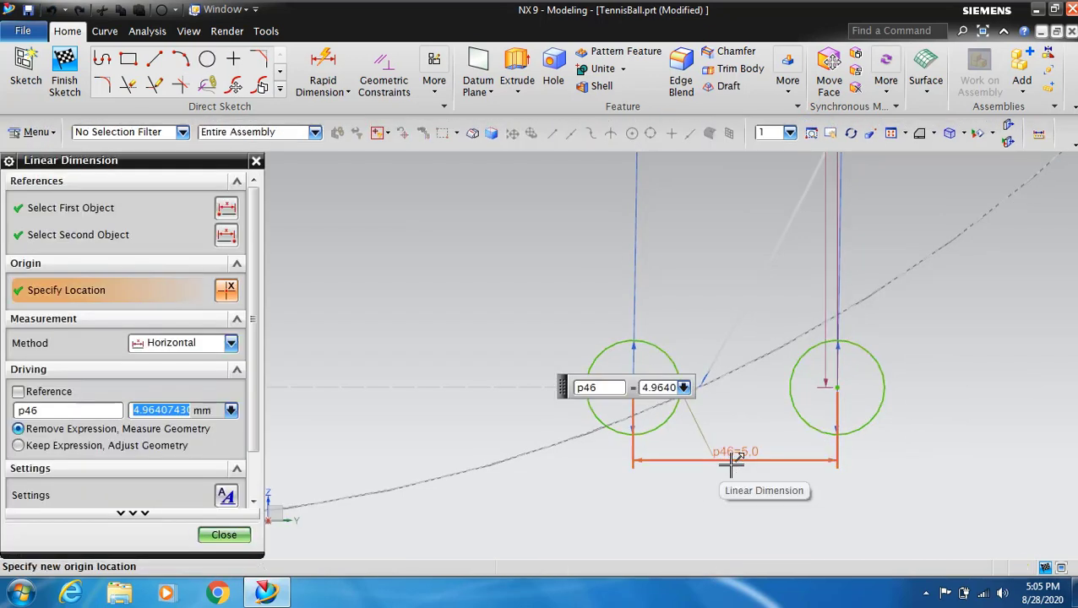
pyautogui.write('2')
pyautogui.press('Return')
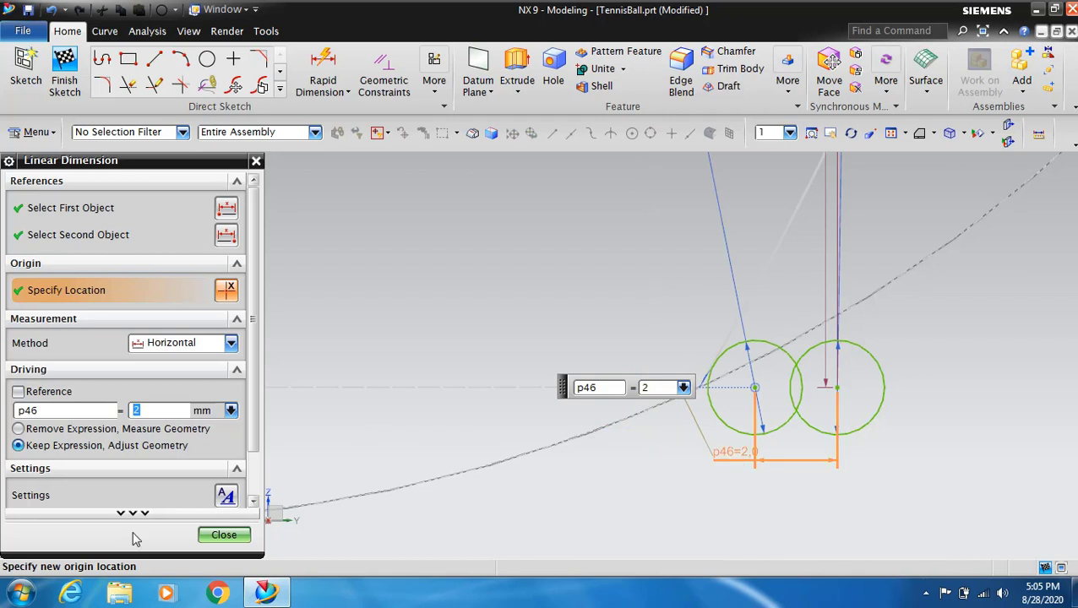
pyautogui.click(224, 536)
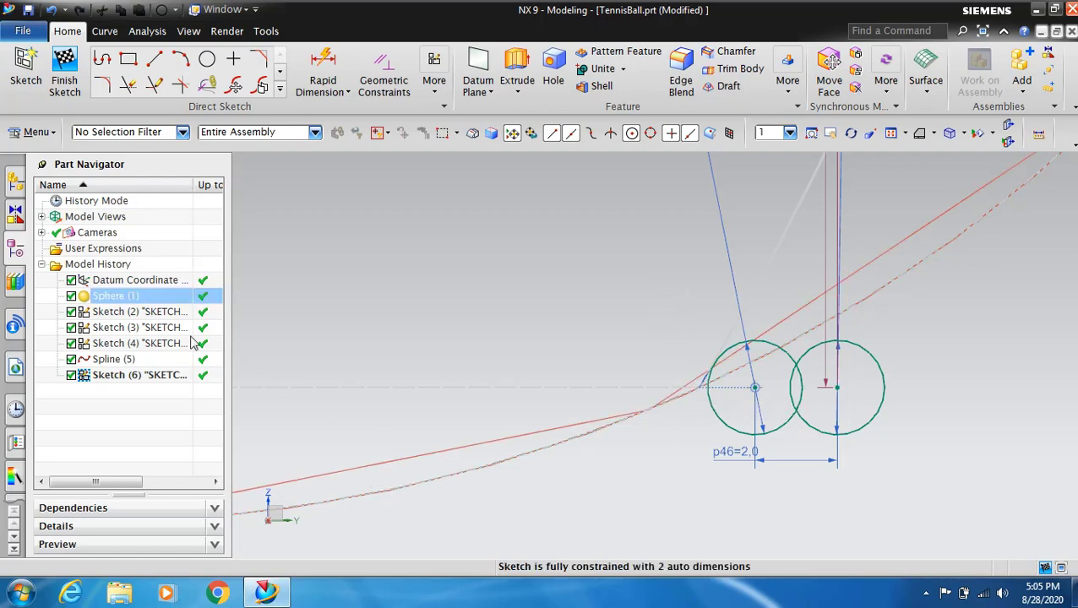
# - Draw lines joining the two circles' top points and their bottom points
pyautogui.click(153, 58)
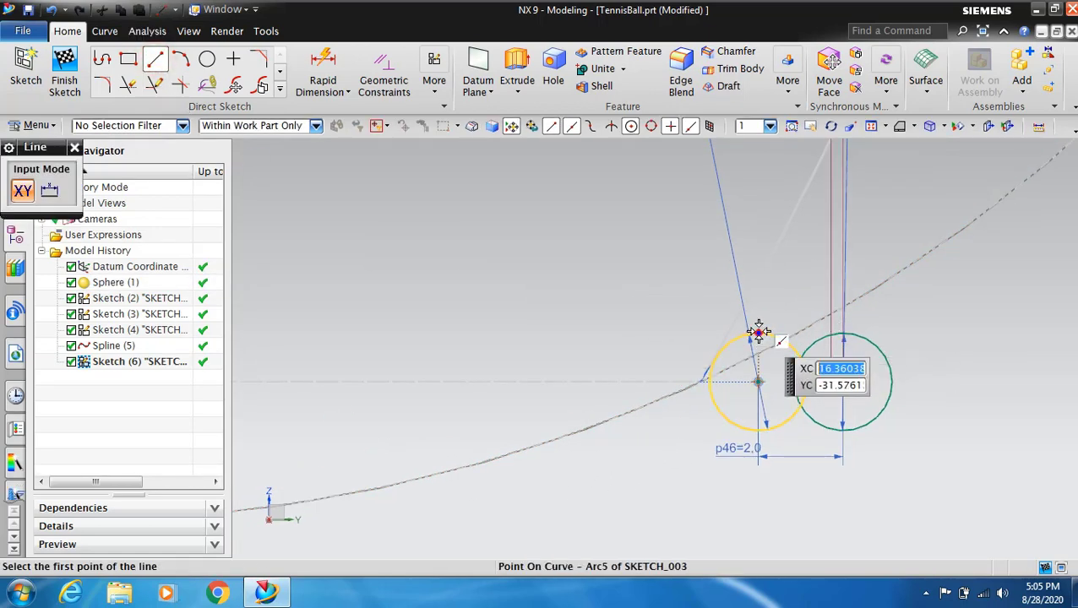
pyautogui.click(821, 336)
pyautogui.click(844, 335)
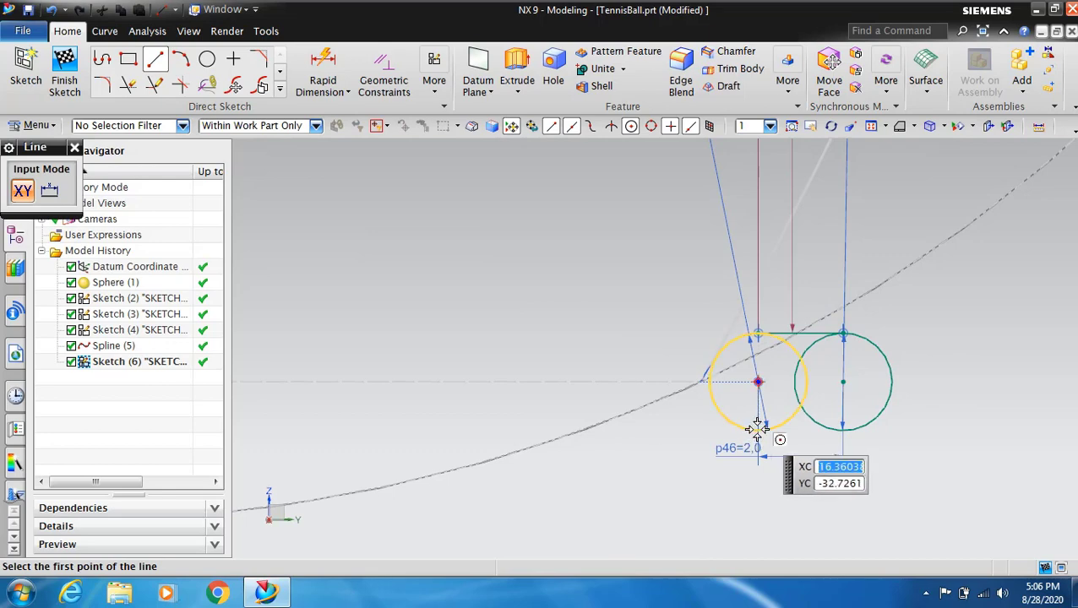
pyautogui.click(757, 431)
pyautogui.click(843, 431)
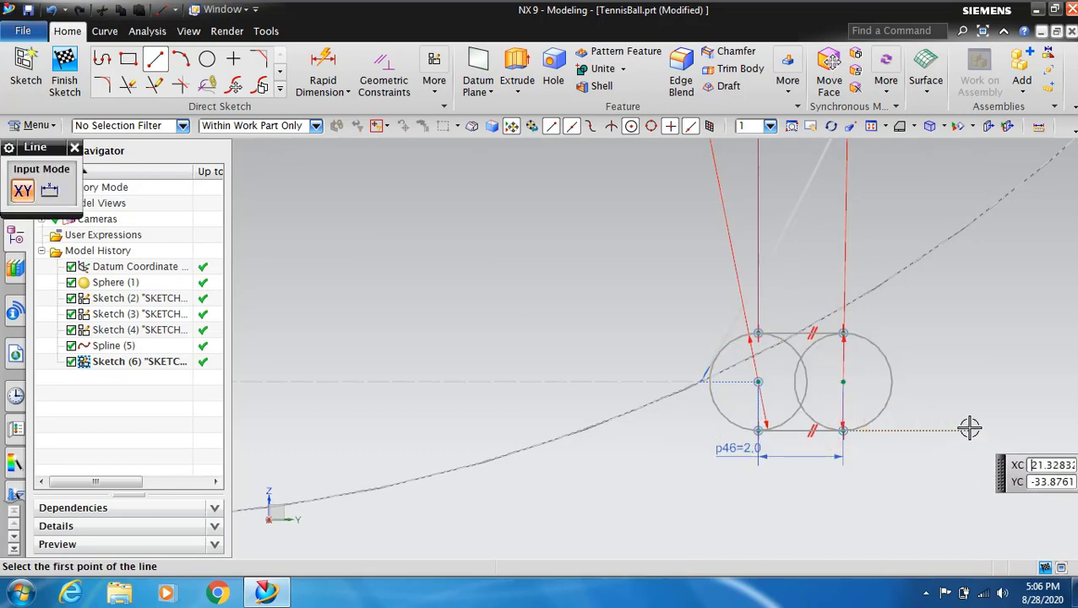
pyautogui.click(128, 85)
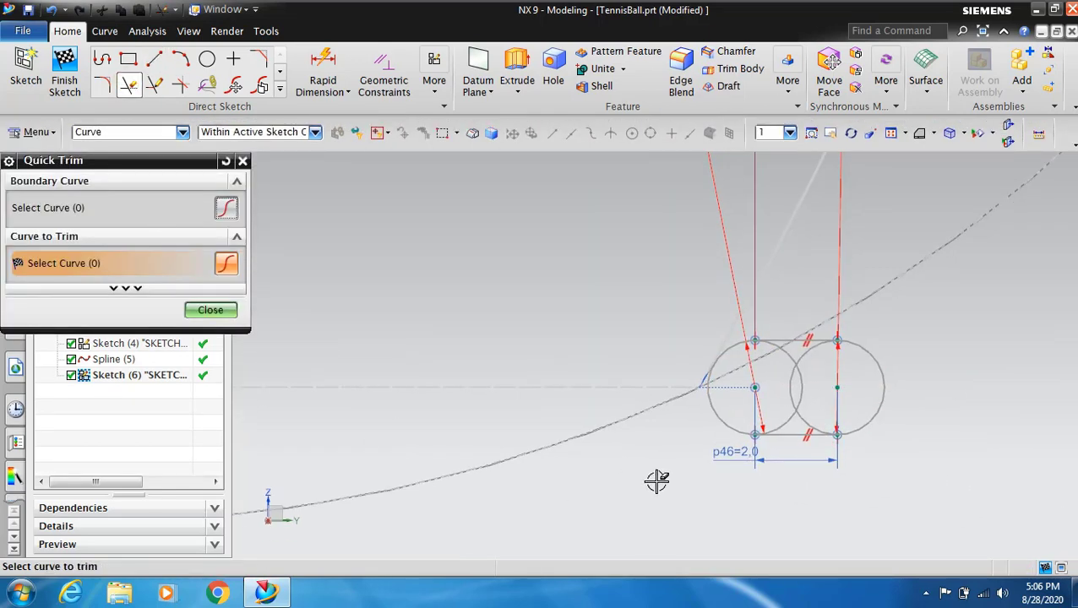
# - Trim away both circles' inner arcs and delete the parallel constraint
pyautogui.click(790, 422)
pyautogui.click(792, 381)
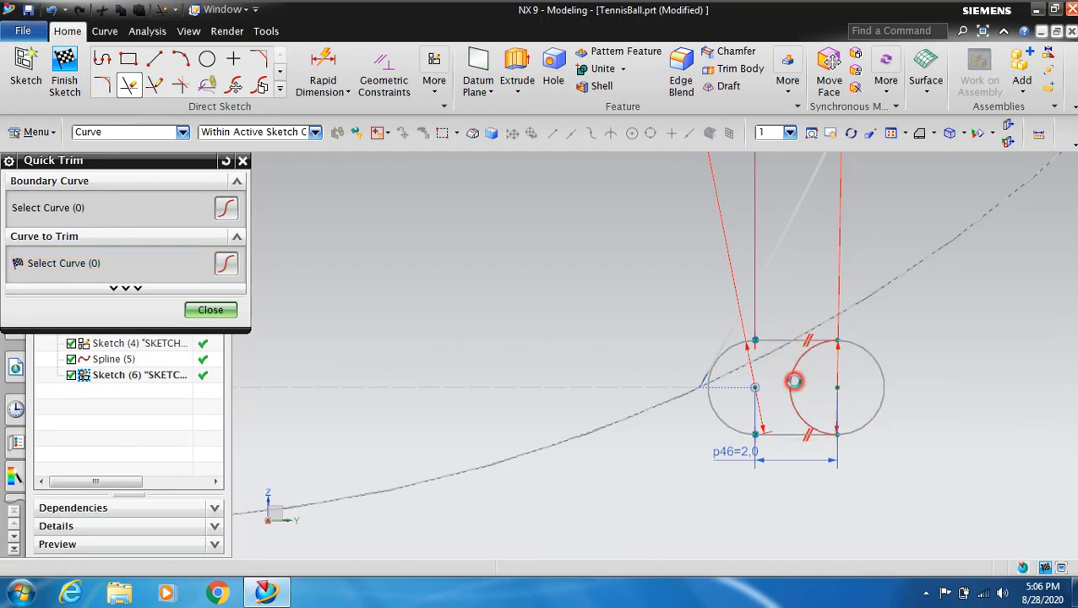
pyautogui.click(207, 314)
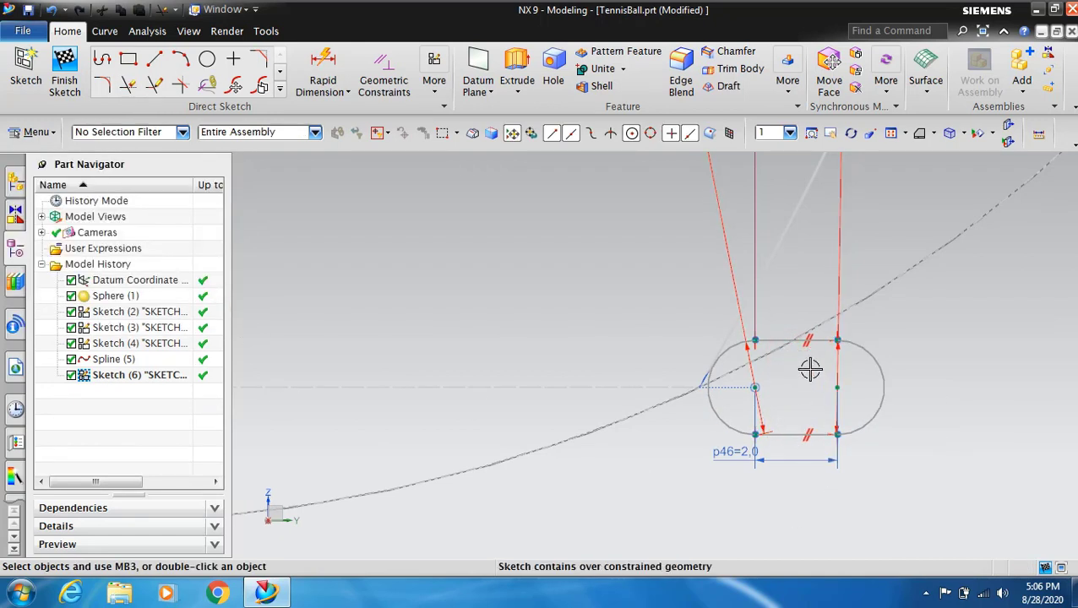
pyautogui.rightClick(808, 342)
pyautogui.click(845, 382)
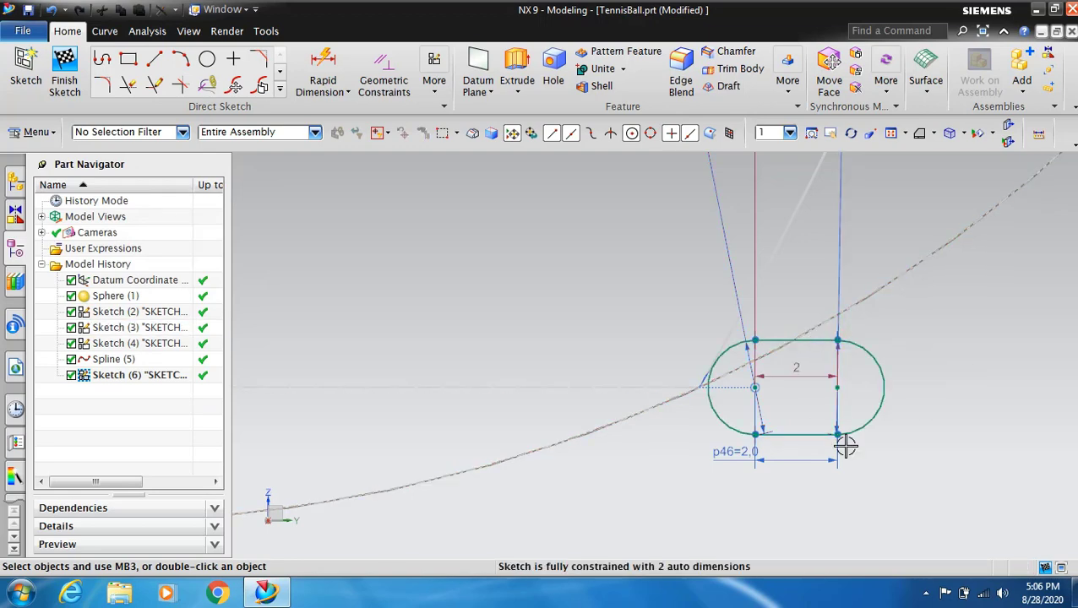
# - Finish the slot sketch and zoom out on the model
pyautogui.click(64, 74)
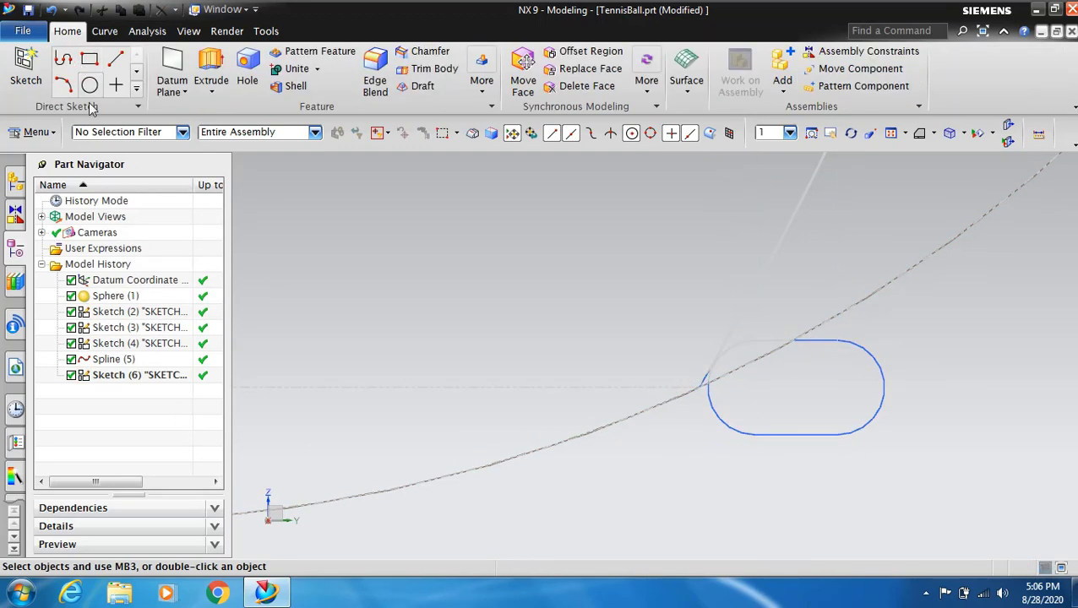
pyautogui.scroll(-2, 448, 545)
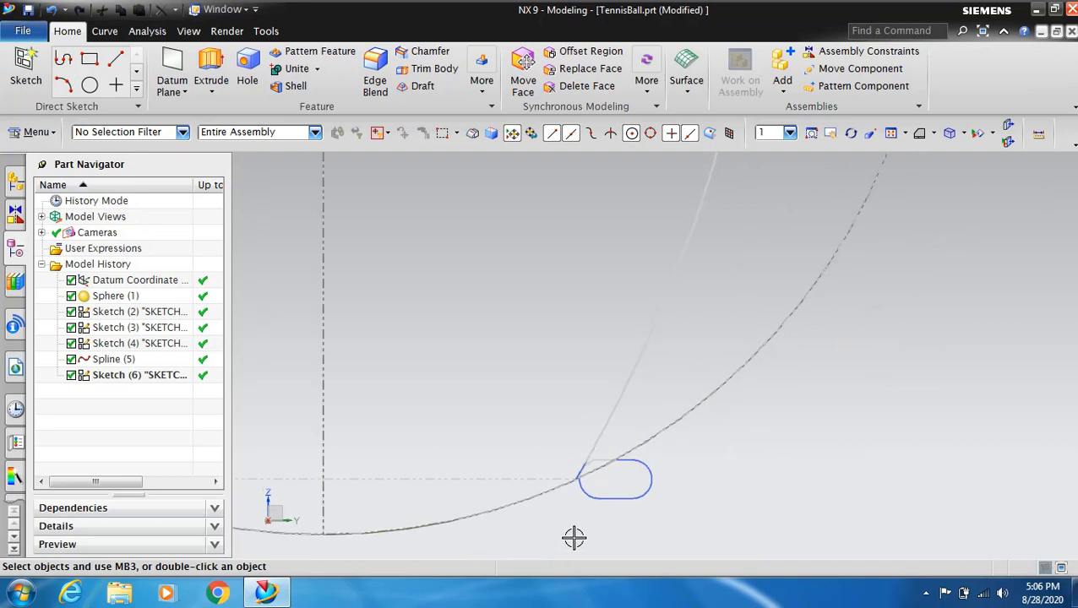
pyautogui.scroll(-2, 575, 537)
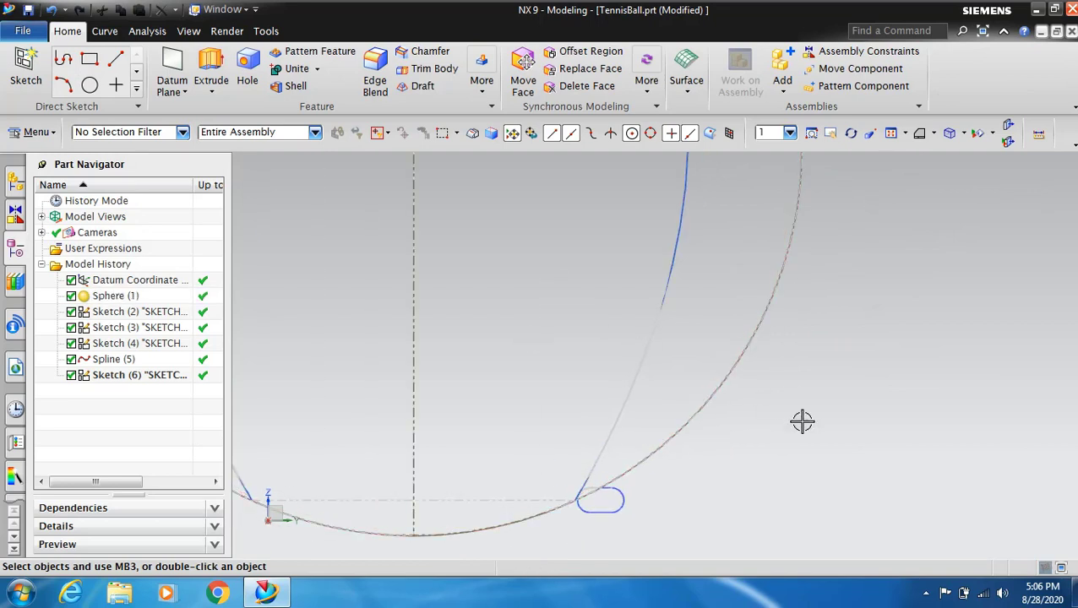
pyautogui.scroll(-3, 859, 452)
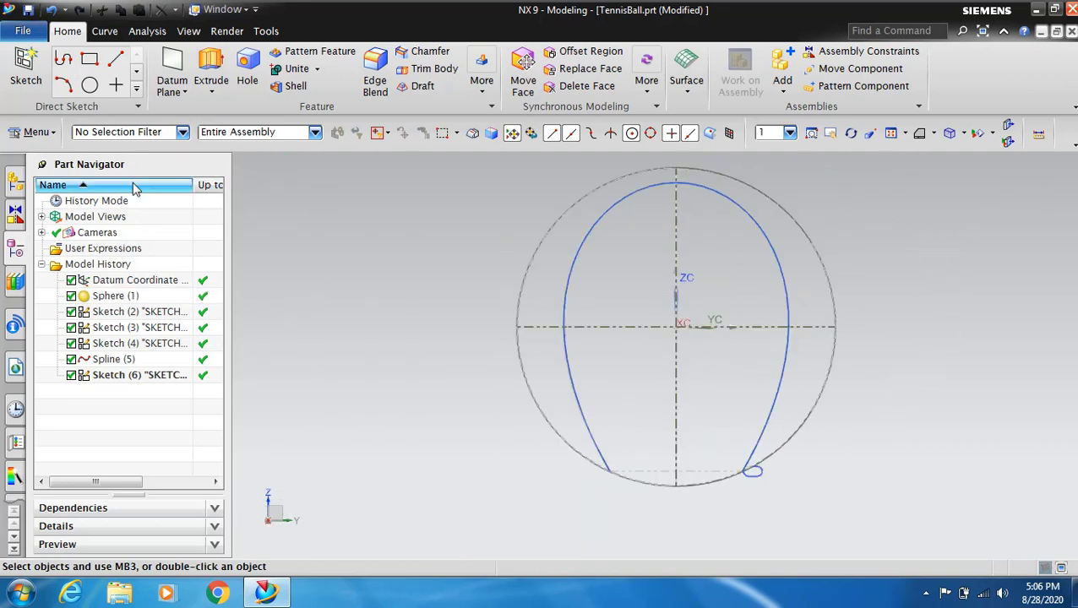
pyautogui.click(36, 132)
pyautogui.moveTo(42, 205)
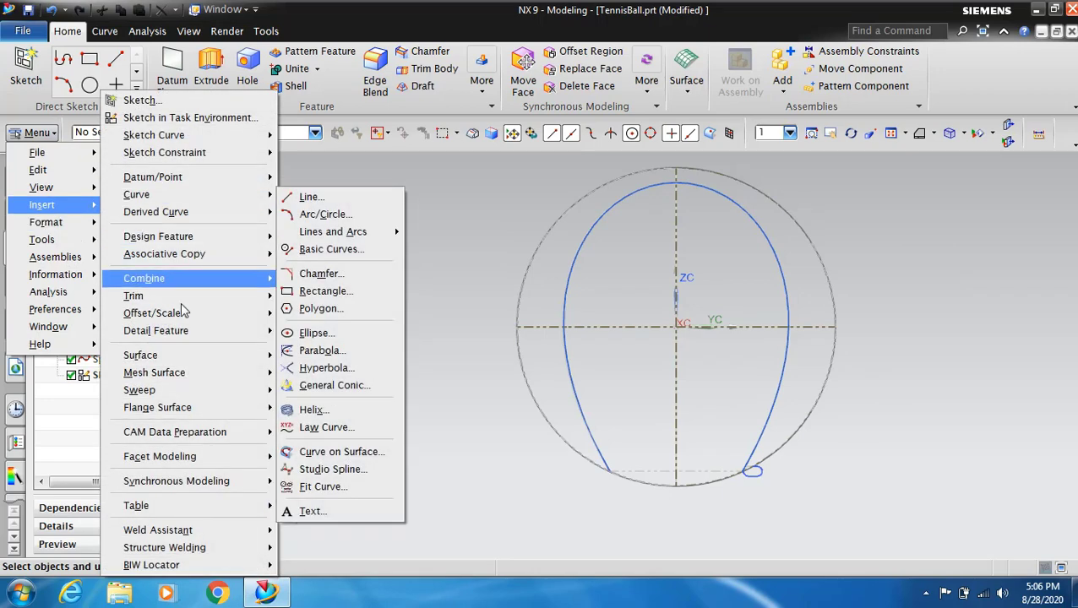
# - Set up a Swept feature with the slot outline as section and the seam spline as guide
pyautogui.click(317, 426)
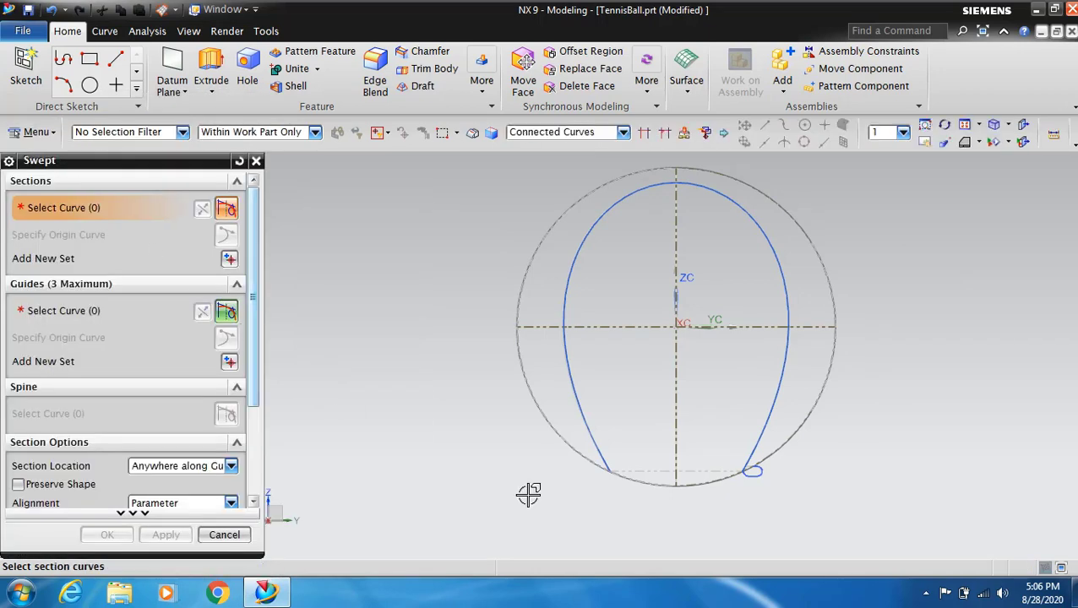
pyautogui.click(761, 473)
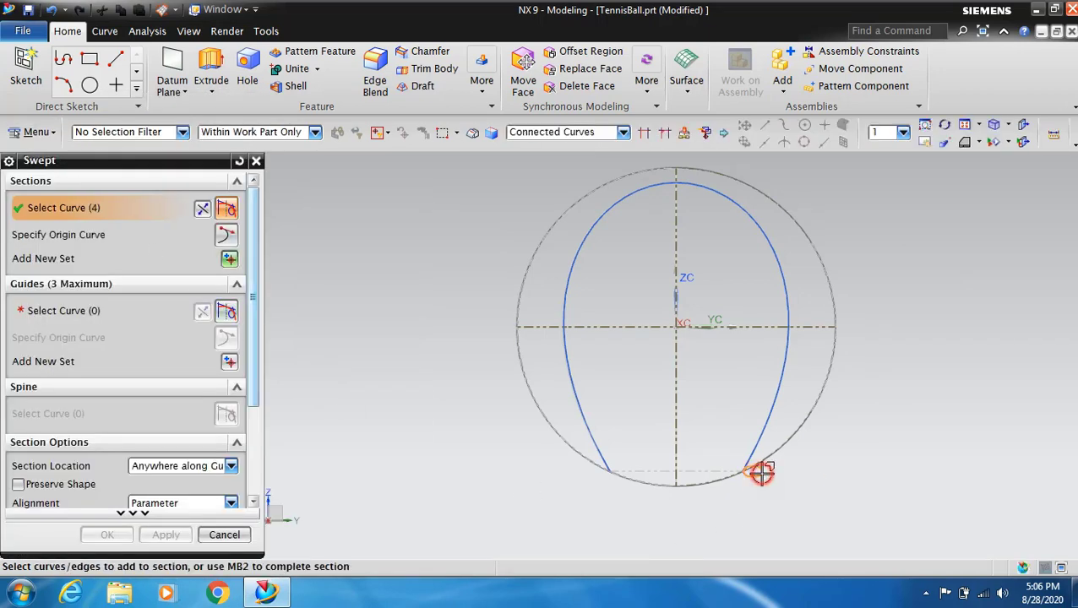
pyautogui.click(118, 311)
pyautogui.click(788, 361)
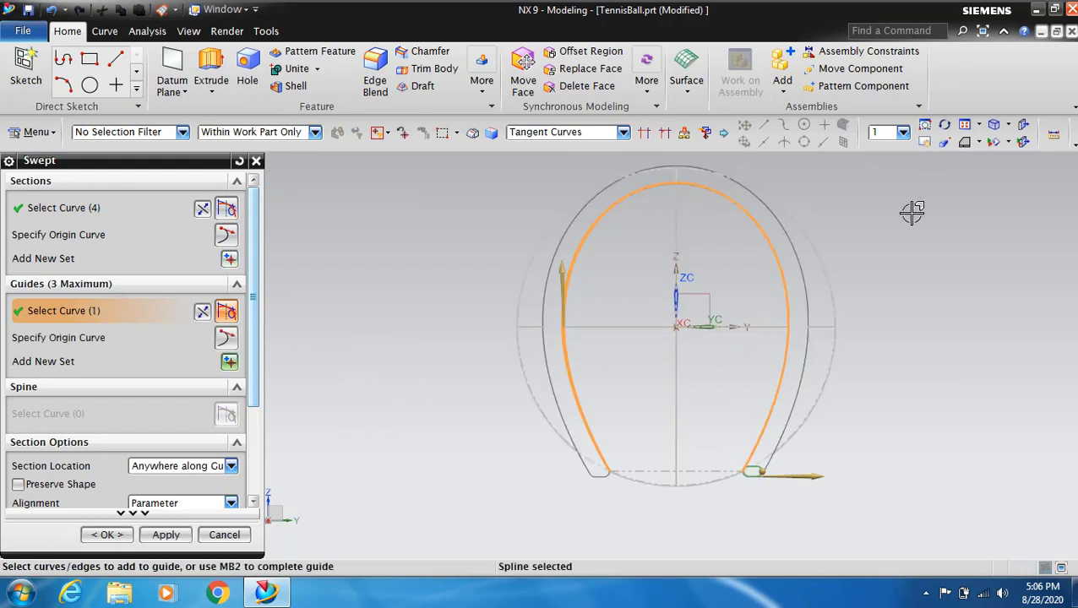
# - Create the swept tube, then switch the display to Shaded with Edges
pyautogui.click(944, 125)
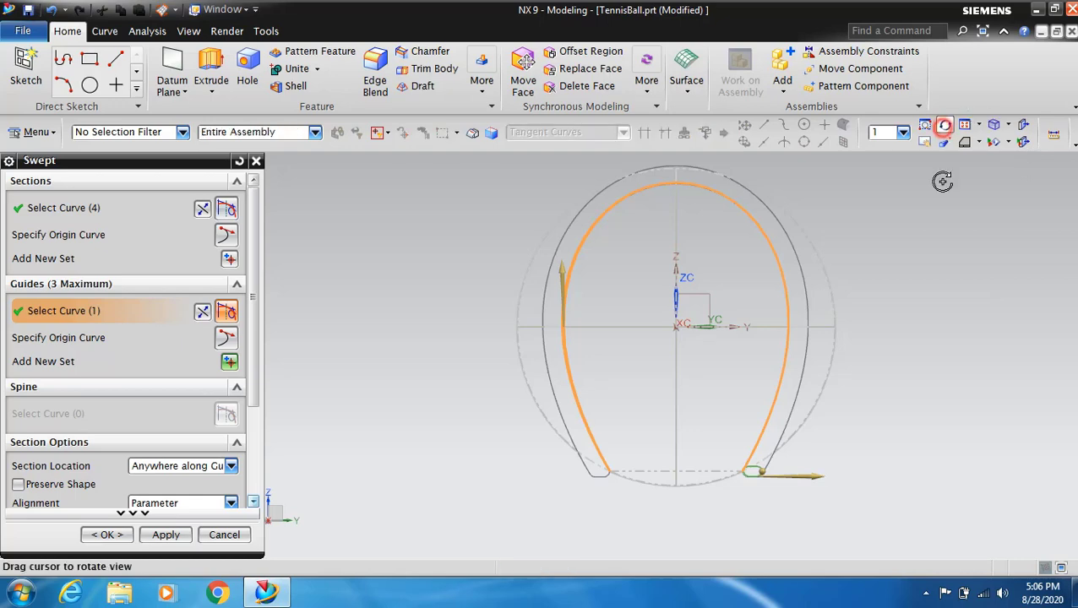
pyautogui.moveTo(910, 293); pyautogui.dragTo(856, 300)
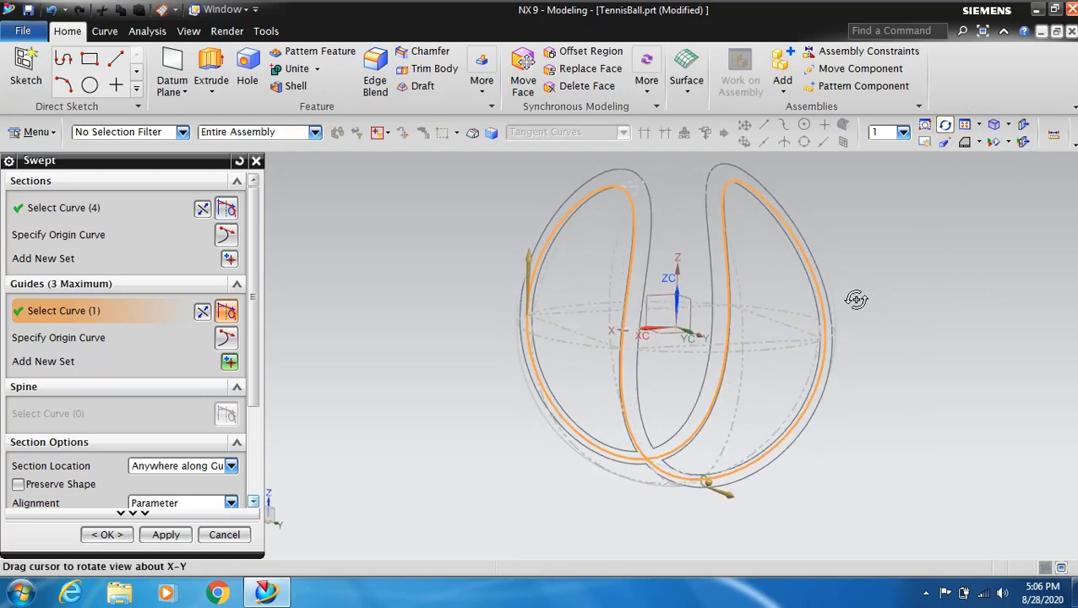
pyautogui.click(166, 535)
pyautogui.click(210, 535)
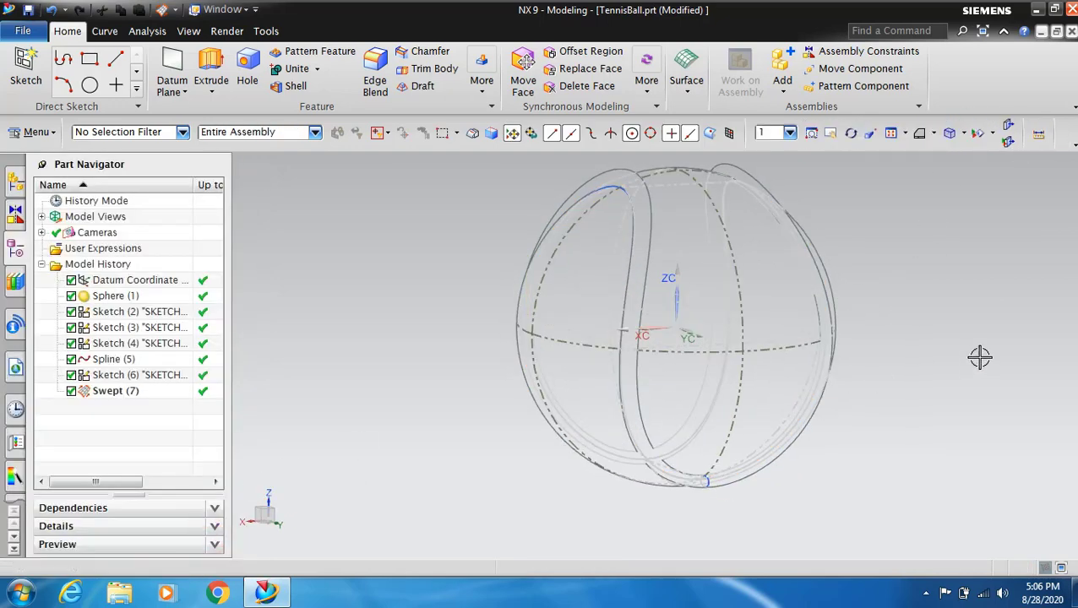
pyautogui.click(962, 135)
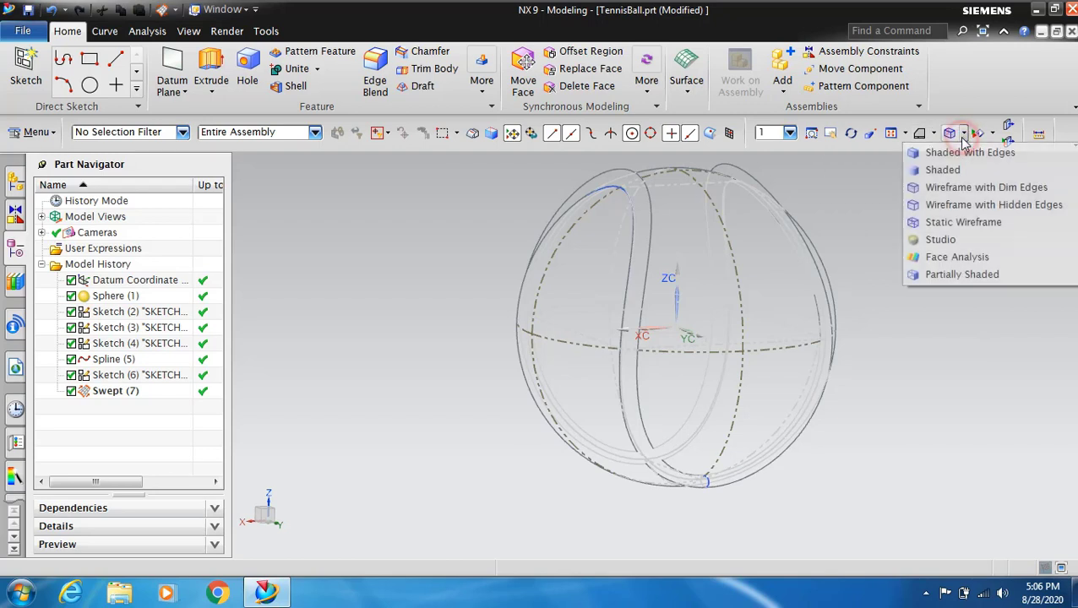
pyautogui.click(960, 154)
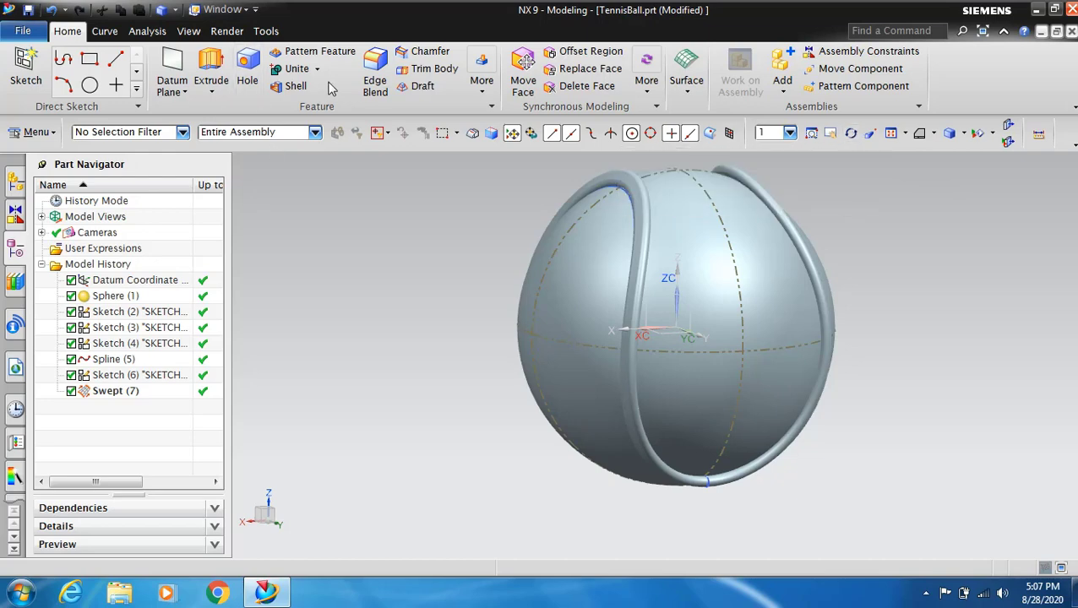
# - Subtract with the sphere as target and the swept tube as tool body
pyautogui.click(318, 70)
pyautogui.click(309, 105)
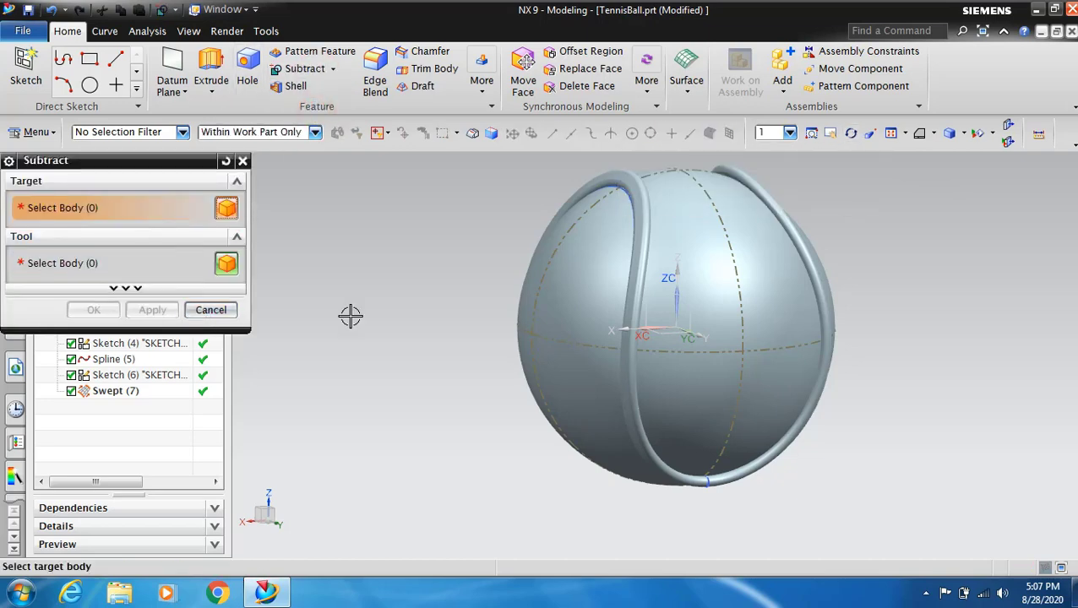
pyautogui.click(577, 293)
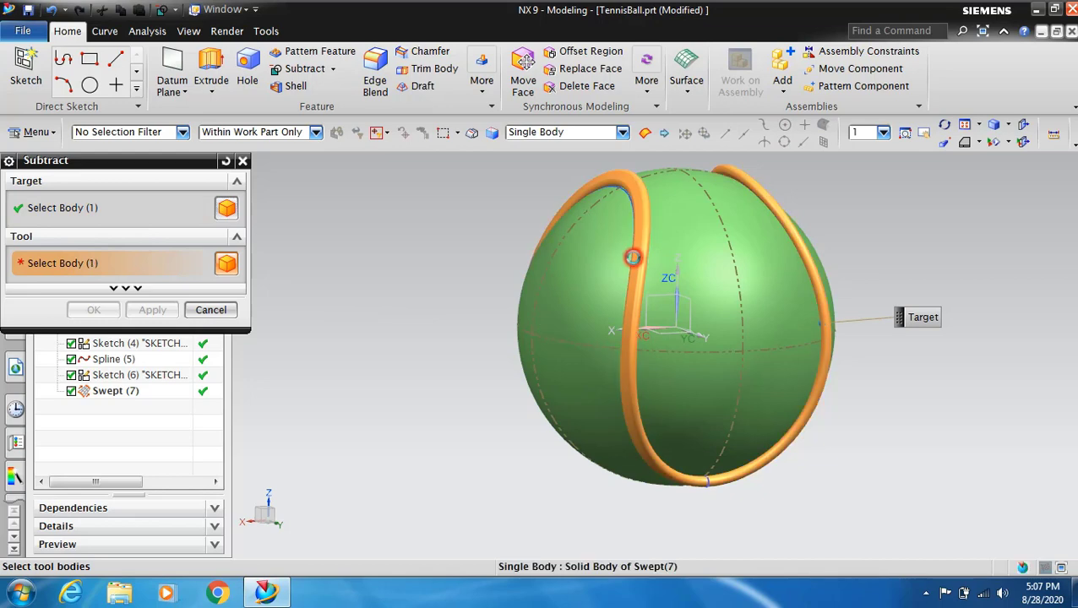
pyautogui.click(633, 213)
pyautogui.click(96, 310)
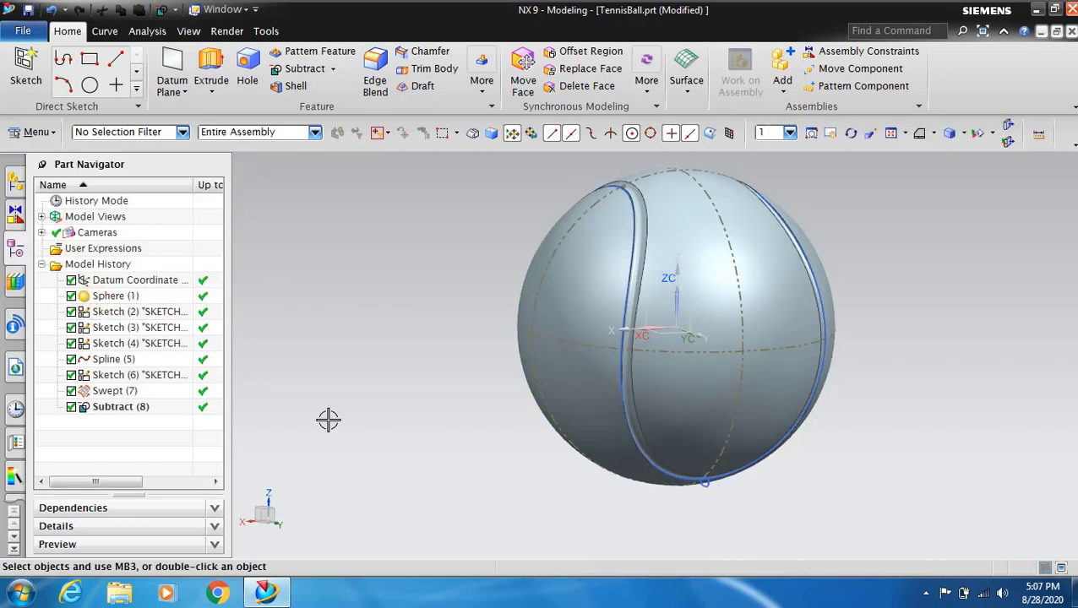
pyautogui.scroll(2, 913, 228)
pyautogui.scroll(-1, 907, 272)
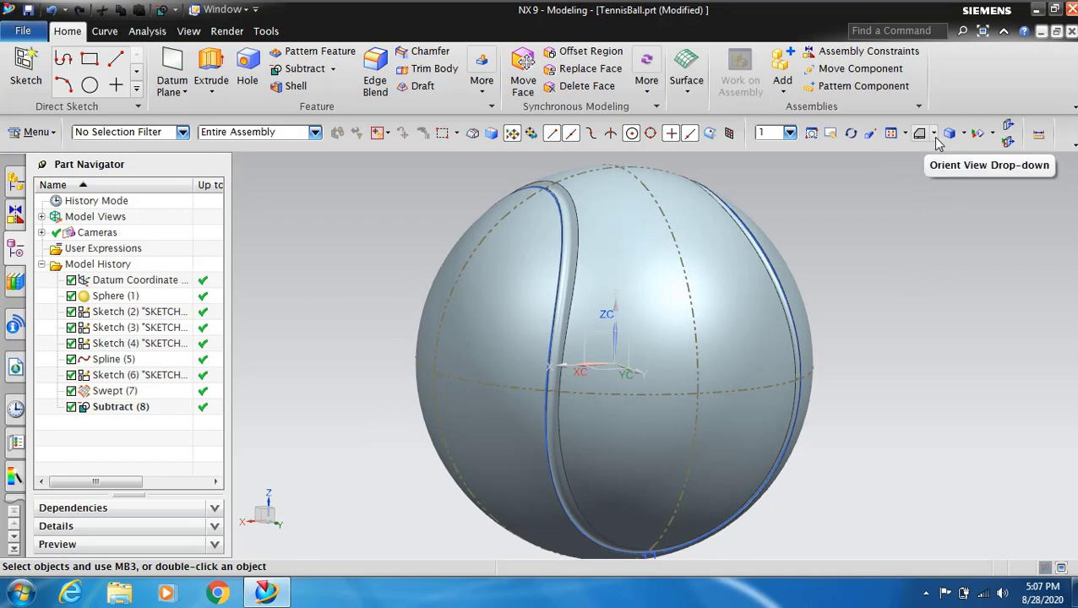
# - Hide all sketches and curves through Show and Hide
pyautogui.click(985, 134)
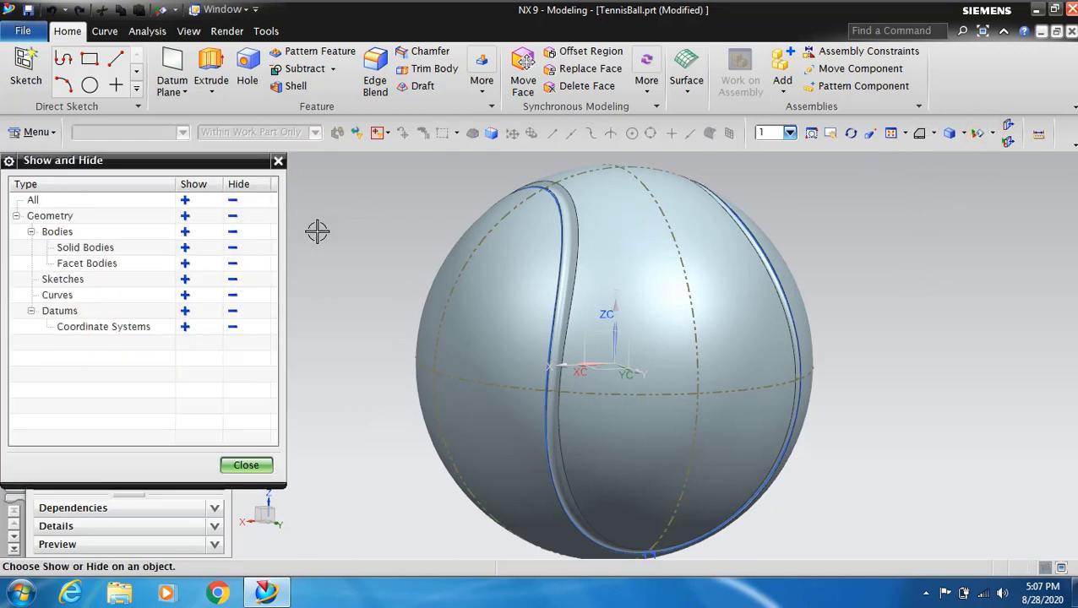
pyautogui.click(233, 279)
pyautogui.click(233, 295)
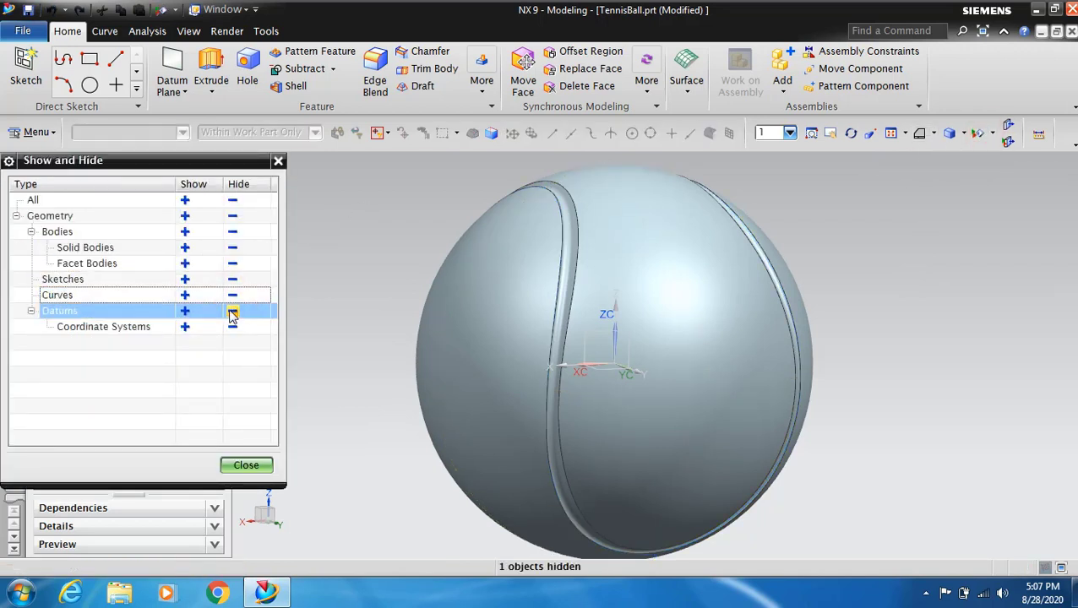
pyautogui.click(246, 465)
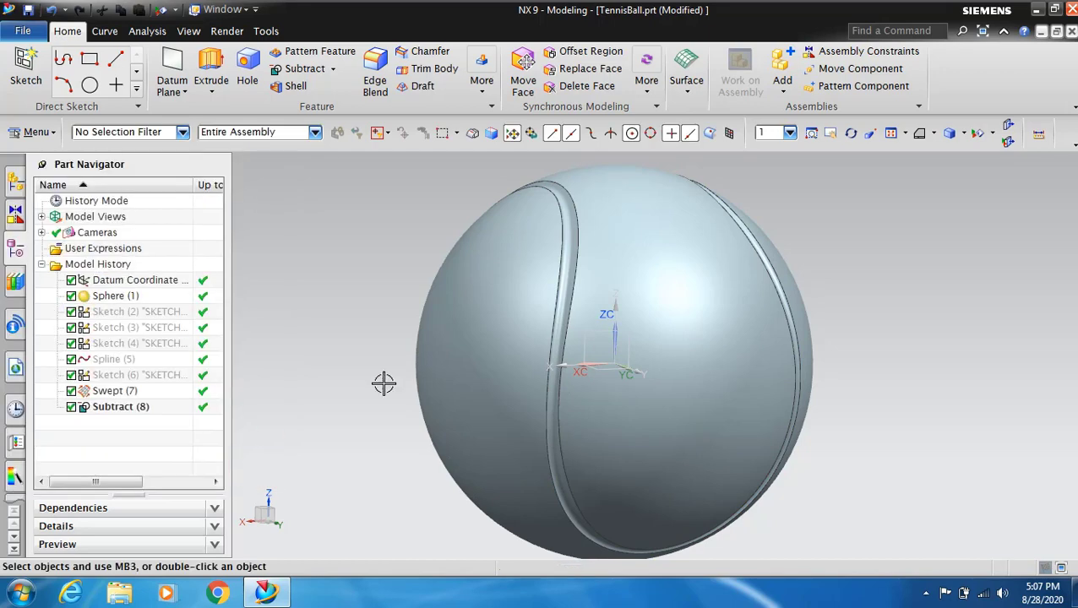
# - Orbit the grooved ball to view it from above
pyautogui.moveTo(852, 371); pyautogui.dragTo(857, 372, button='middle')
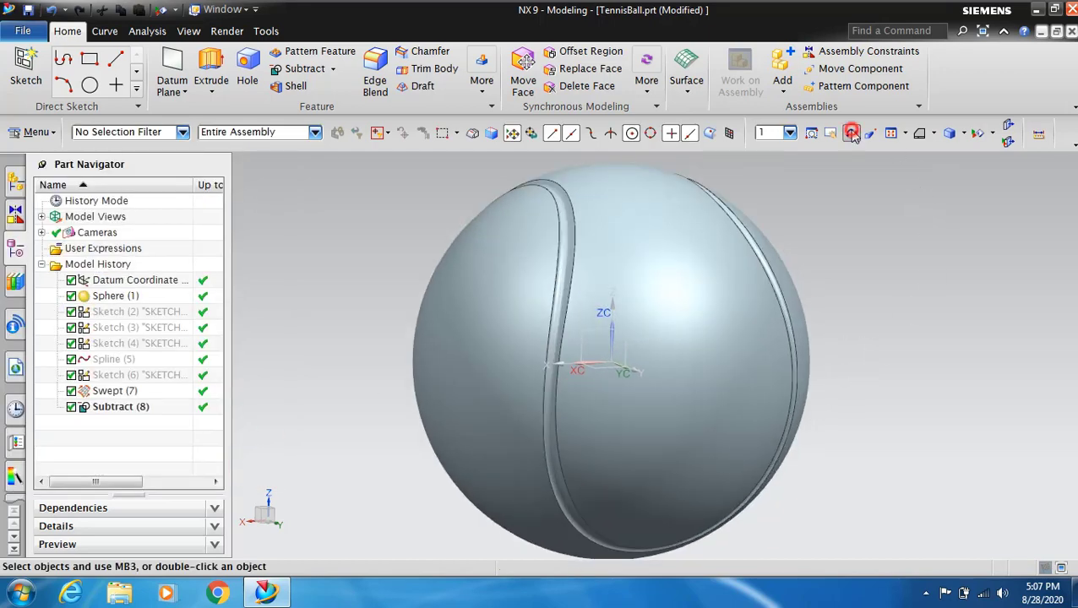
pyautogui.click(852, 136)
pyautogui.moveTo(874, 291)
pyautogui.mouseDown()
pyautogui.moveTo(837, 265)
pyautogui.moveTo(818, 212)
pyautogui.moveTo(830, 188)
pyautogui.moveTo(816, 158)
pyautogui.moveTo(851, 173)
pyautogui.moveTo(926, 241)
pyautogui.moveTo(817, 256)
pyautogui.moveTo(784, 239)
pyautogui.mouseUp()
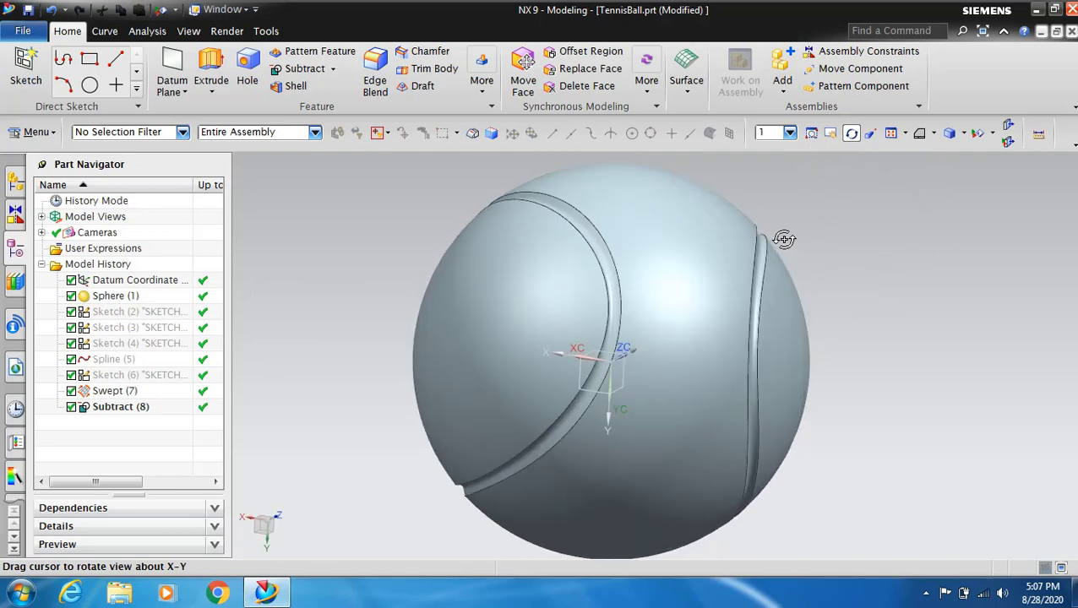
pyautogui.click(852, 135)
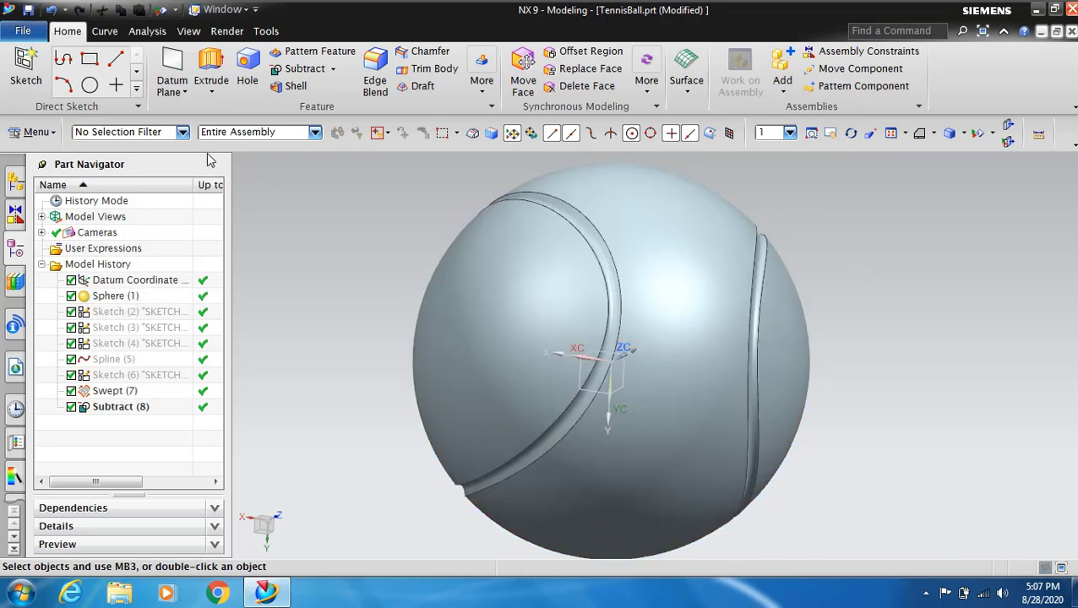
pyautogui.click(168, 133)
# - Colour both outer faces of the ball dark green via Edit Display
pyautogui.click(144, 210)
pyautogui.click(655, 239)
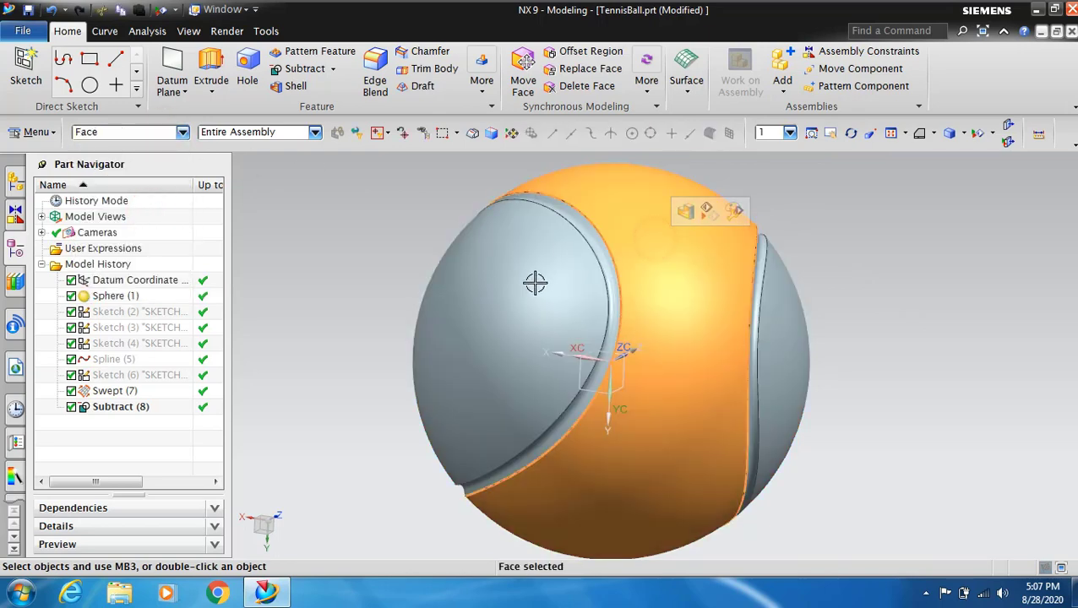
pyautogui.click(534, 280)
pyautogui.rightClick(534, 287)
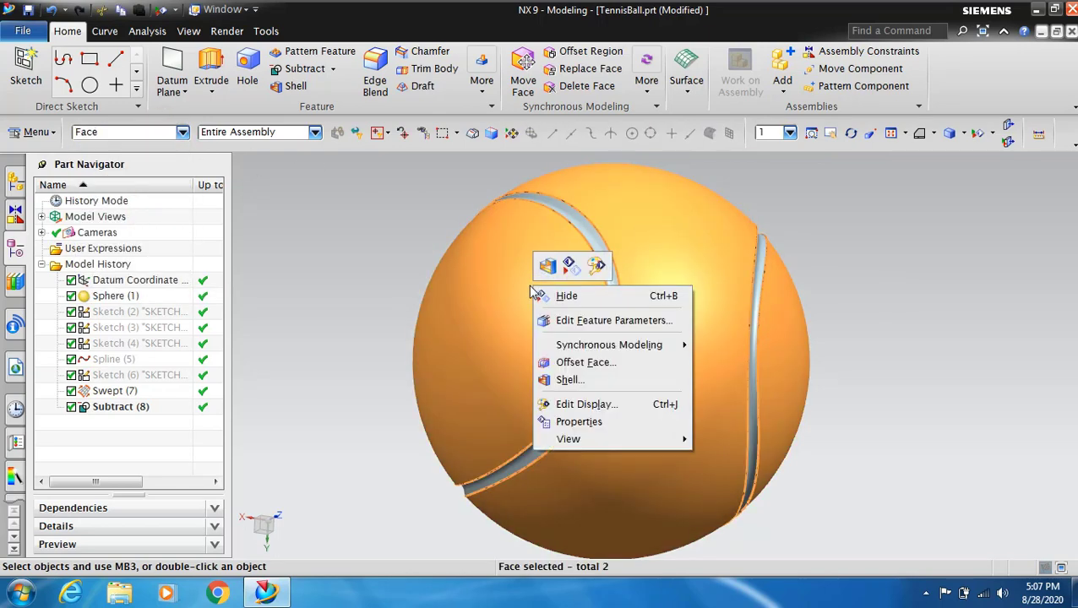
pyautogui.click(653, 404)
pyautogui.click(200, 255)
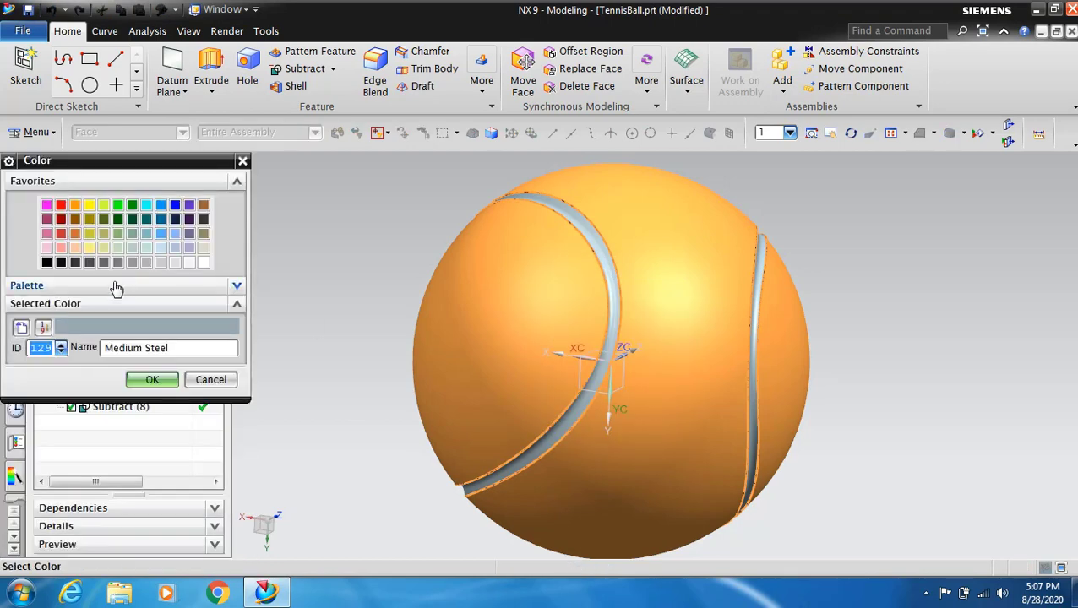
pyautogui.click(118, 219)
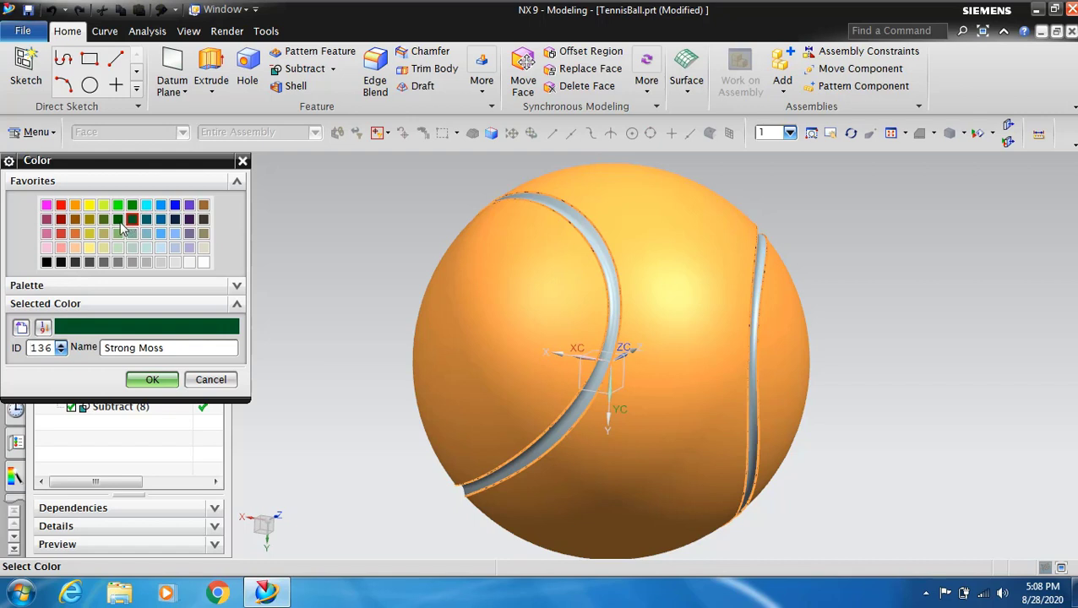
pyautogui.click(152, 382)
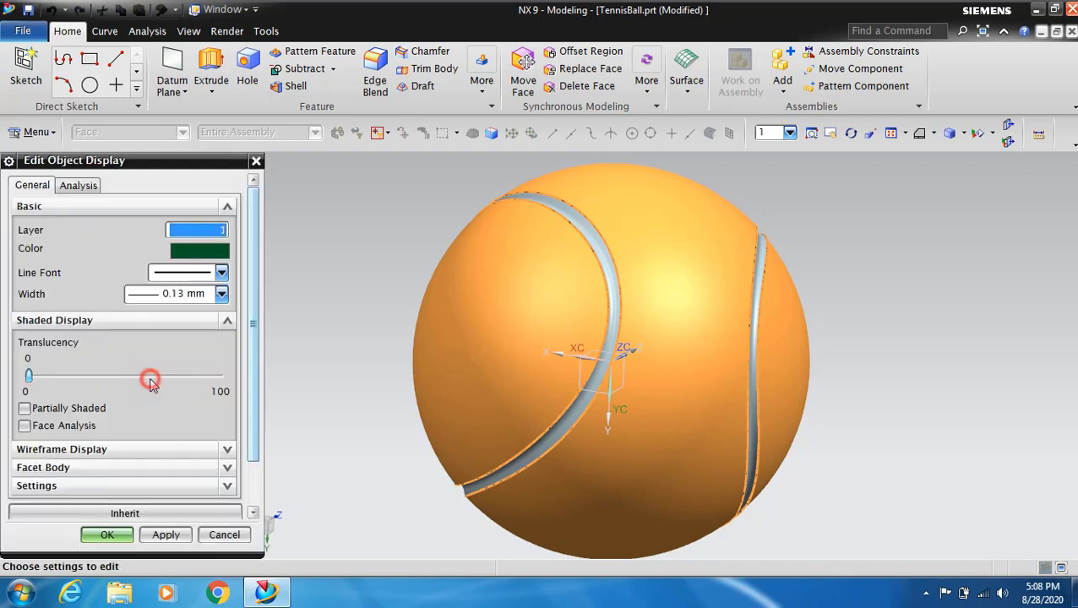
pyautogui.click(167, 535)
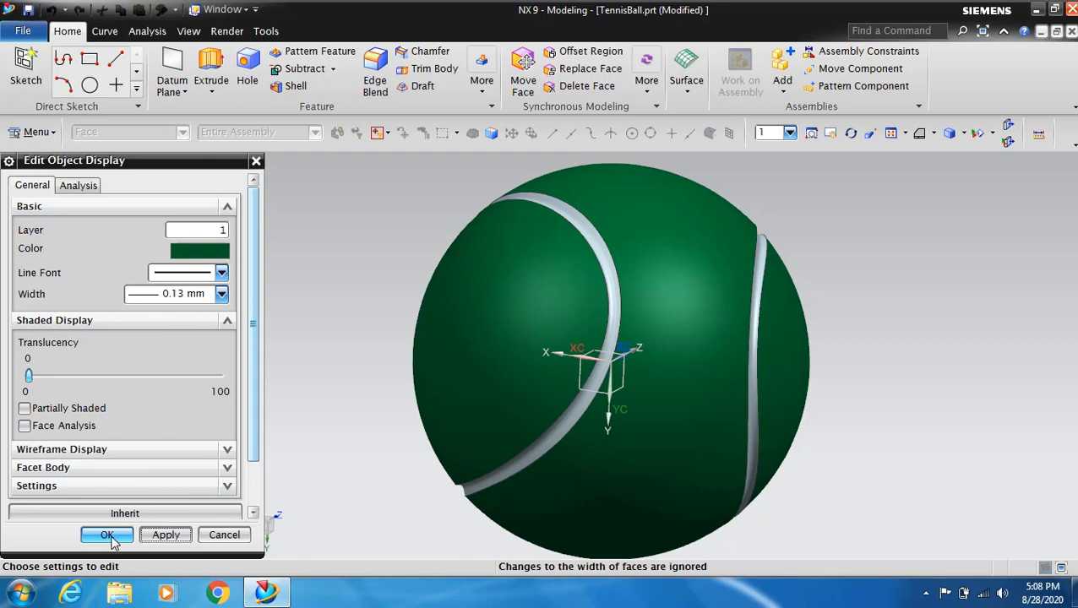
# - Orbit the ball and reapply a darker green swatch to its faces
pyautogui.click(851, 132)
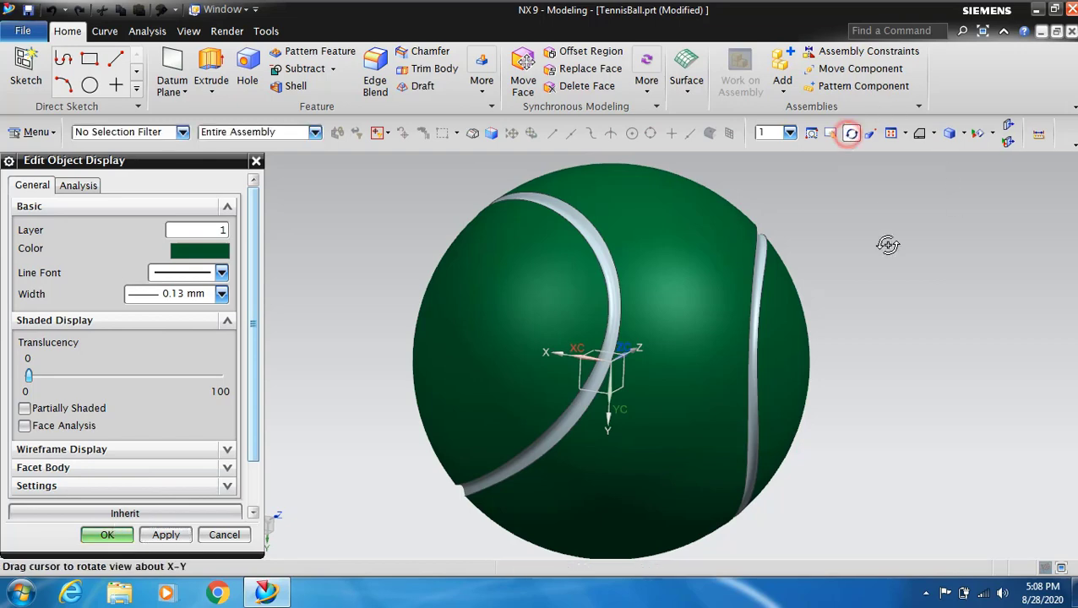
pyautogui.moveTo(885, 243)
pyautogui.mouseDown()
pyautogui.moveTo(747, 186)
pyautogui.moveTo(676, 216)
pyautogui.mouseUp()
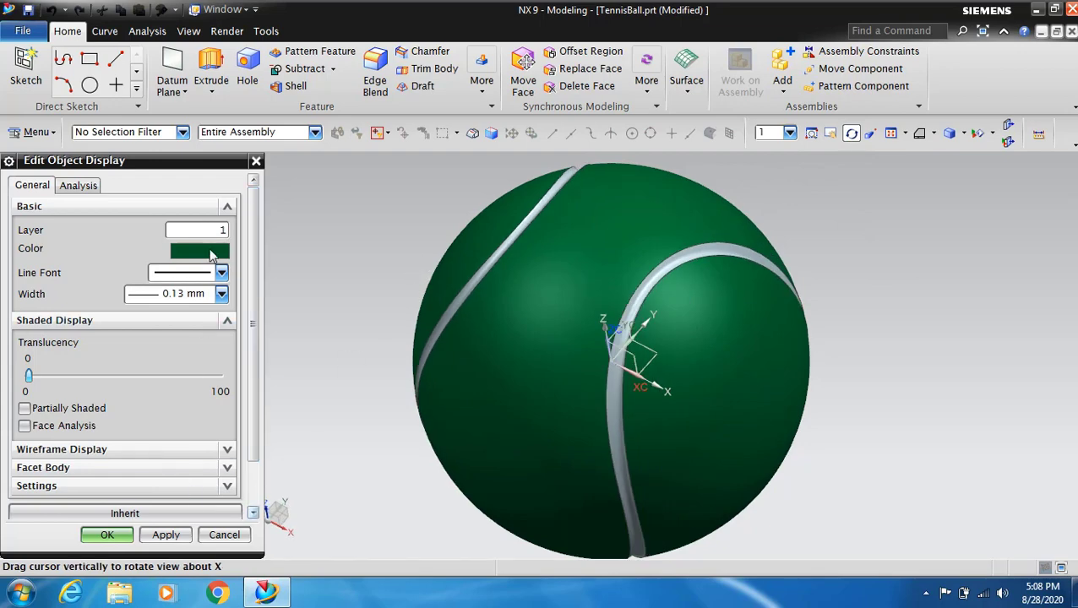
pyautogui.click(211, 252)
pyautogui.click(118, 219)
pyautogui.click(152, 379)
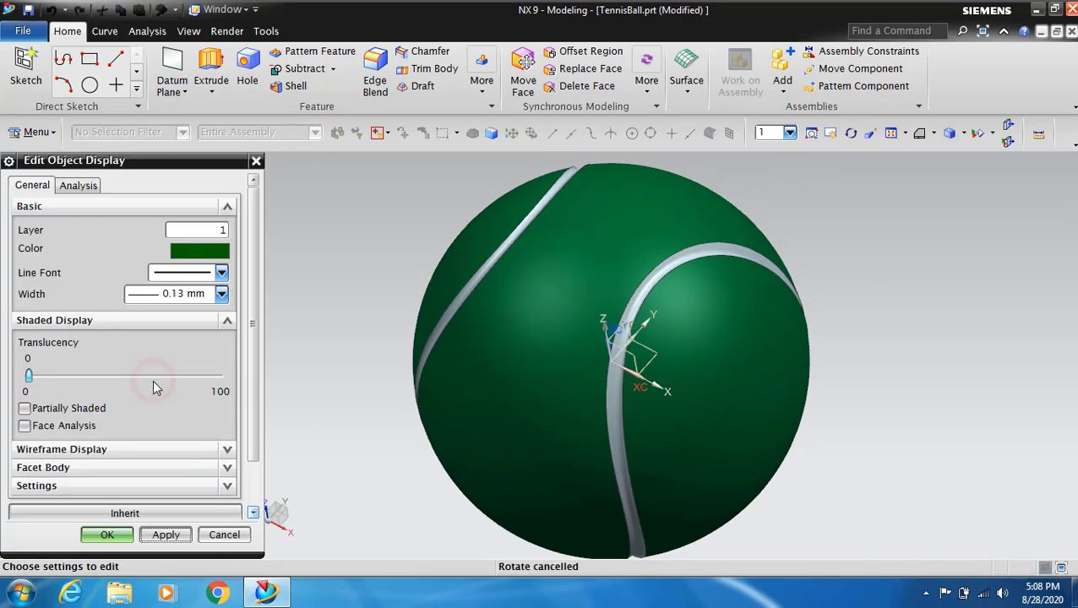
pyautogui.click(166, 534)
# - Dismiss the display dialog and orbit the green ball to show the seam curving across
pyautogui.click(107, 534)
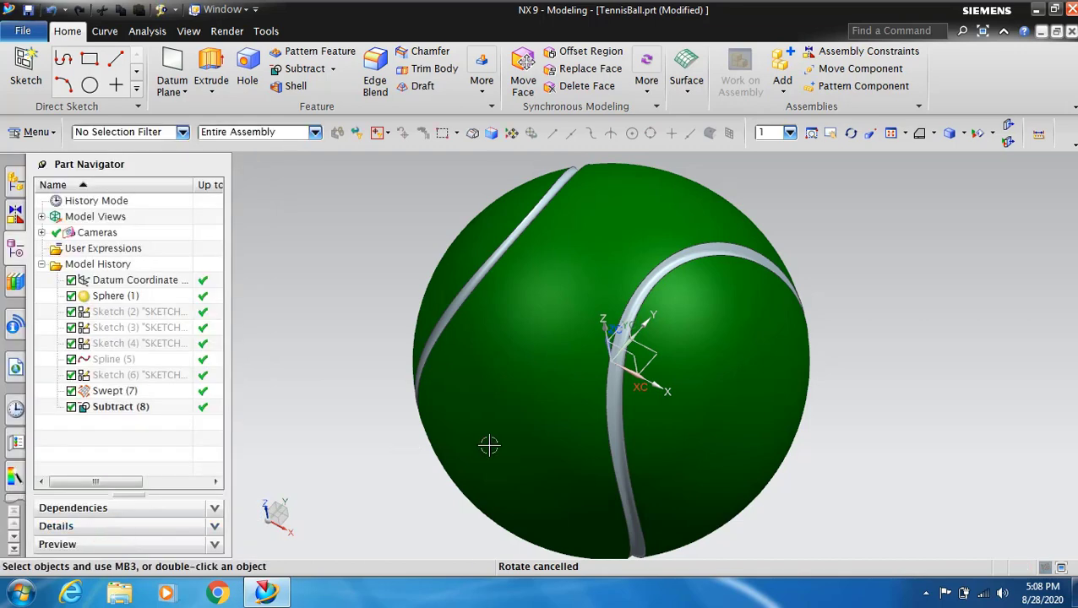
pyautogui.scroll(-3, 916, 407)
pyautogui.scroll(2, 952, 395)
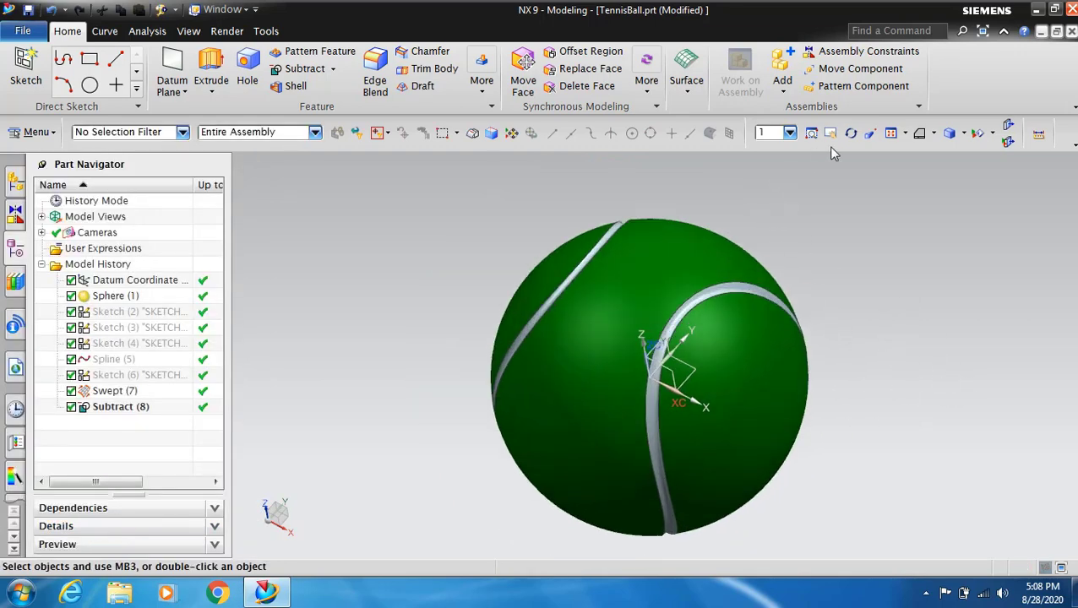
pyautogui.click(851, 132)
pyautogui.moveTo(859, 349)
pyautogui.mouseDown()
pyautogui.moveTo(798, 228)
pyautogui.moveTo(823, 216)
pyautogui.moveTo(825, 264)
pyautogui.moveTo(688, 324)
pyautogui.mouseUp()
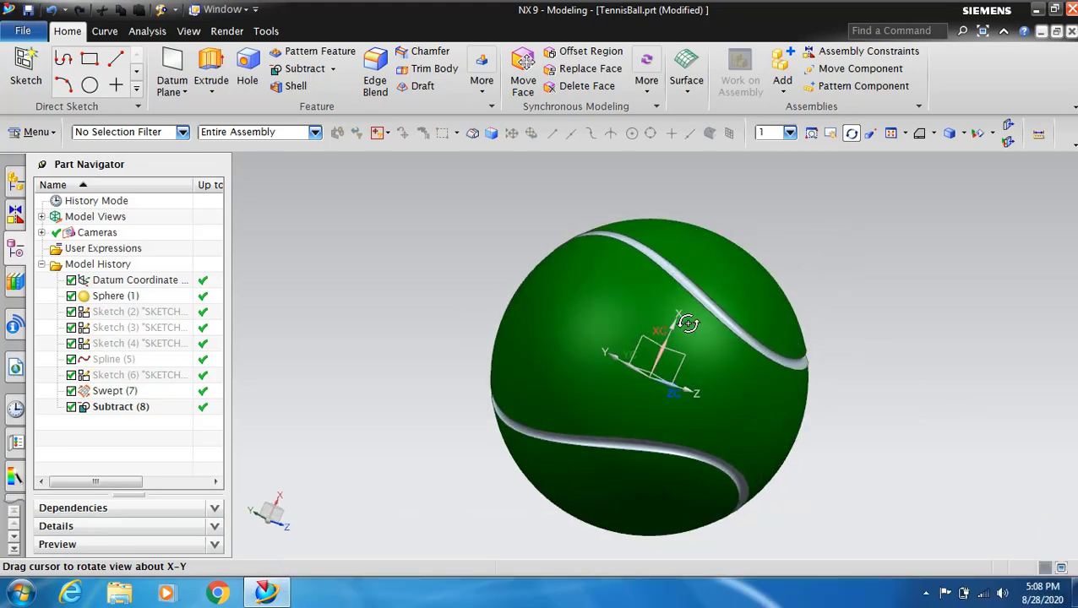